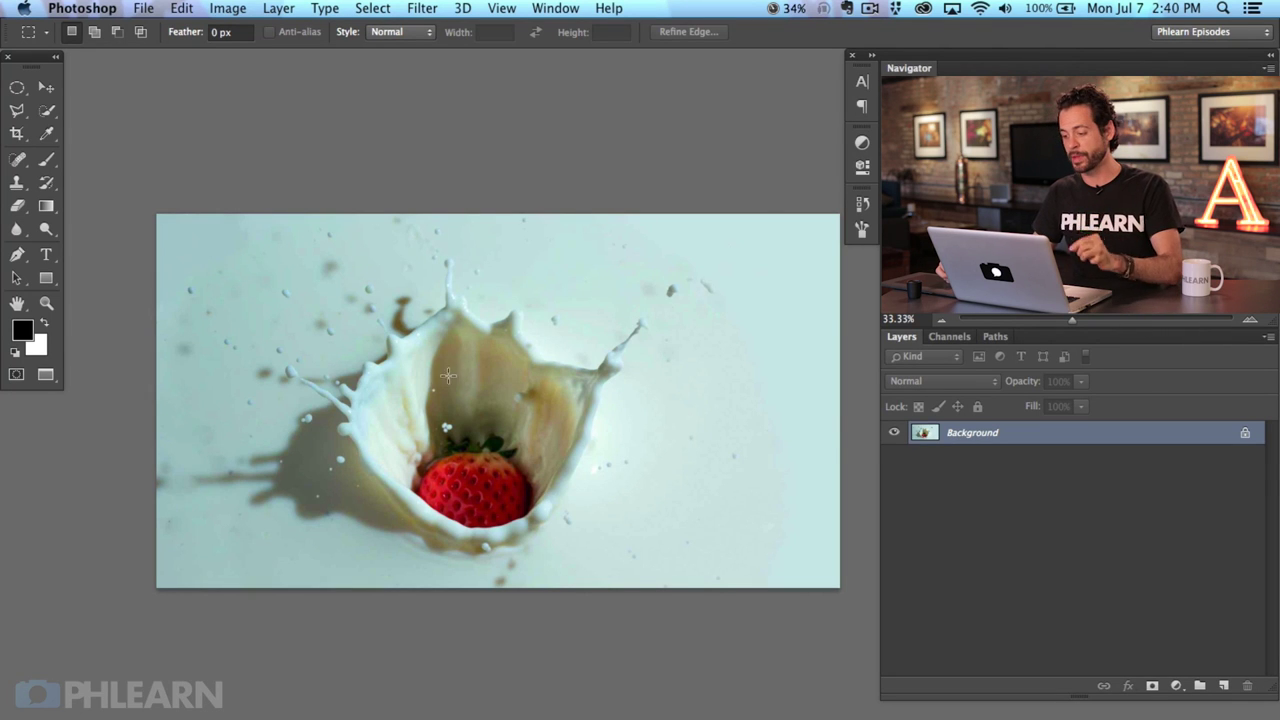
# Step: Add a Threshold adjustment layer above the Background and set its threshold level to 255
pyautogui.click(1176, 687)
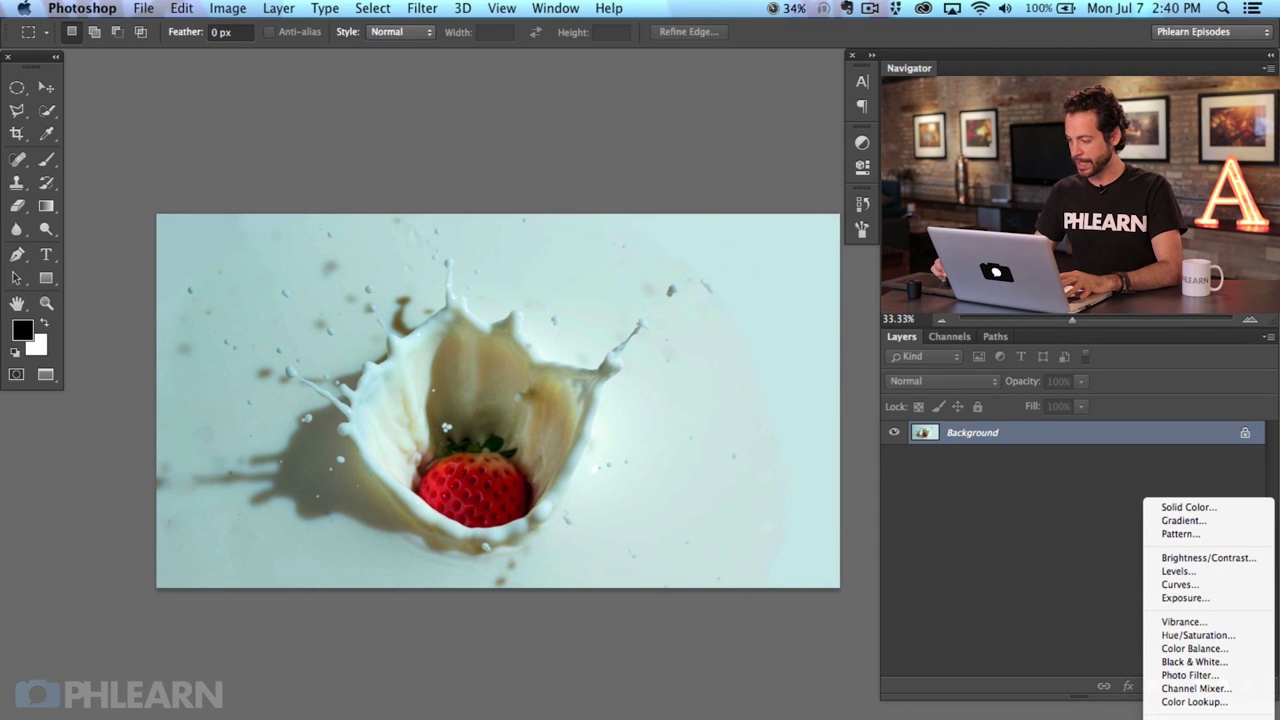
pyautogui.click(1180, 718)
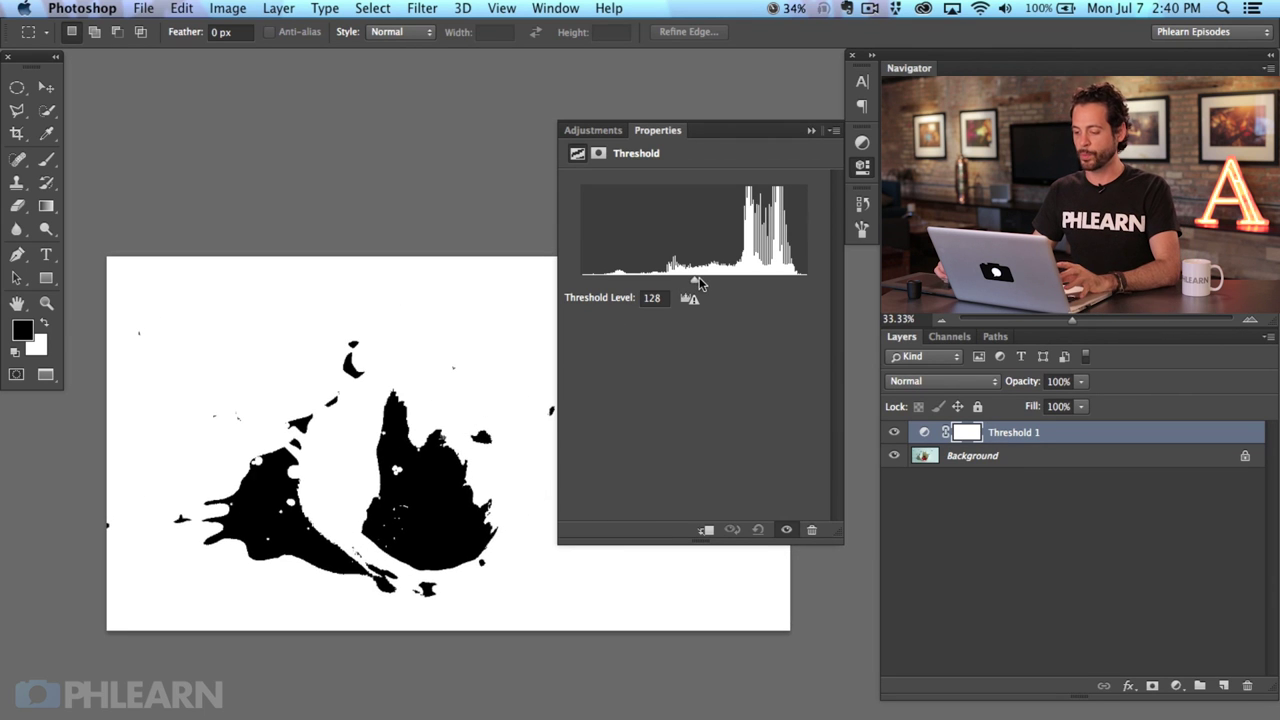
pyautogui.moveTo(693, 283); pyautogui.dragTo(814, 283)
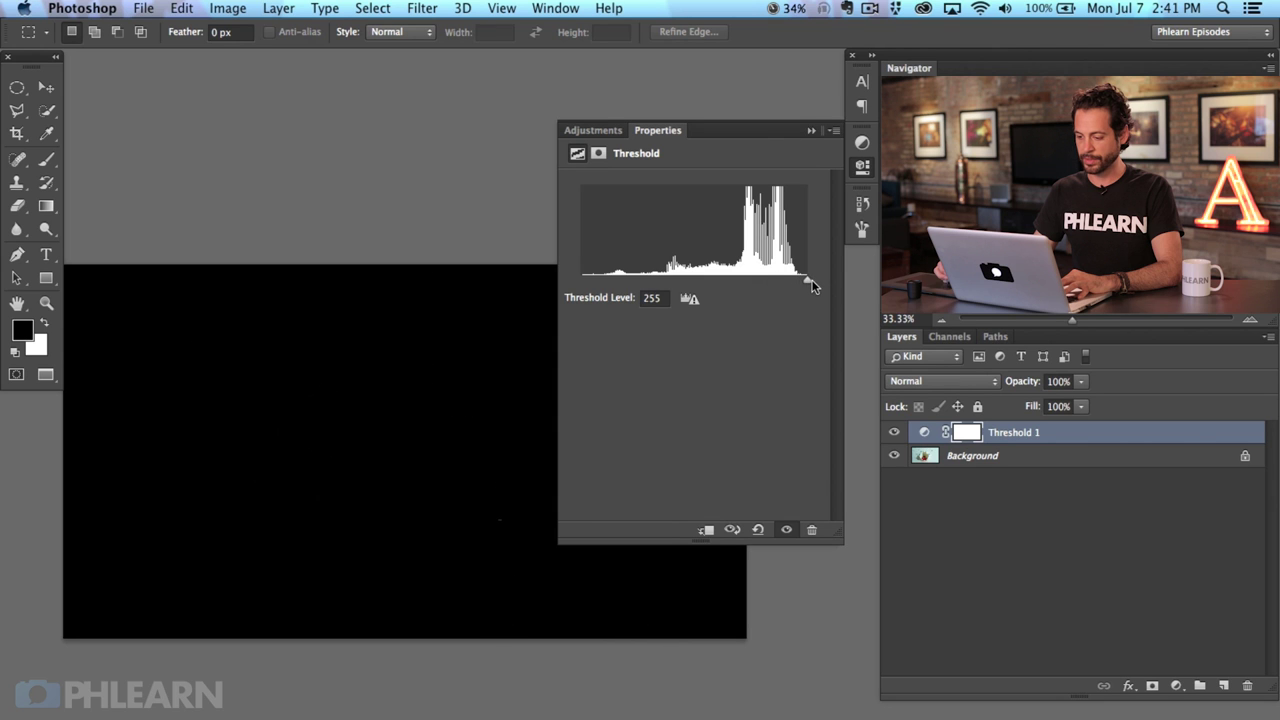
pyautogui.moveTo(801, 284)
pyautogui.mouseDown()
pyautogui.moveTo(769, 280)
pyautogui.moveTo(825, 290)
pyautogui.mouseUp()
pyautogui.moveTo(453, 435); pyautogui.dragTo(365, 431)
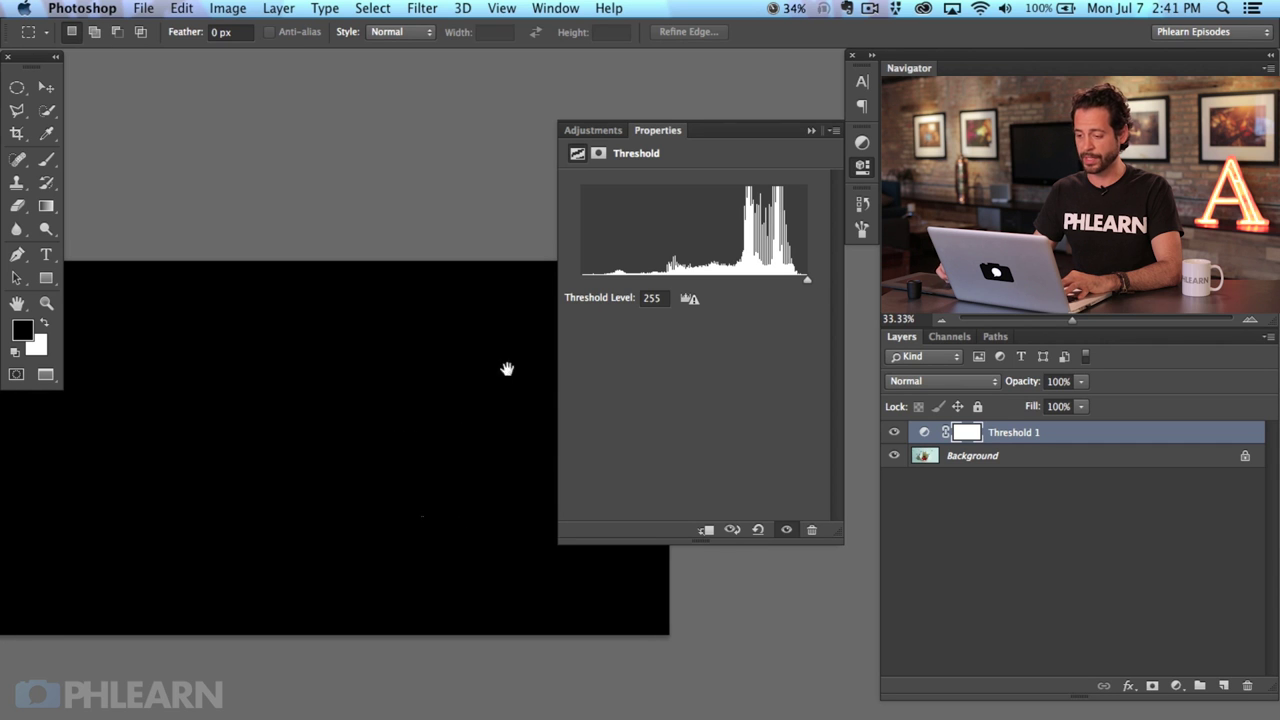
pyautogui.hscroll(-3, 506, 366)
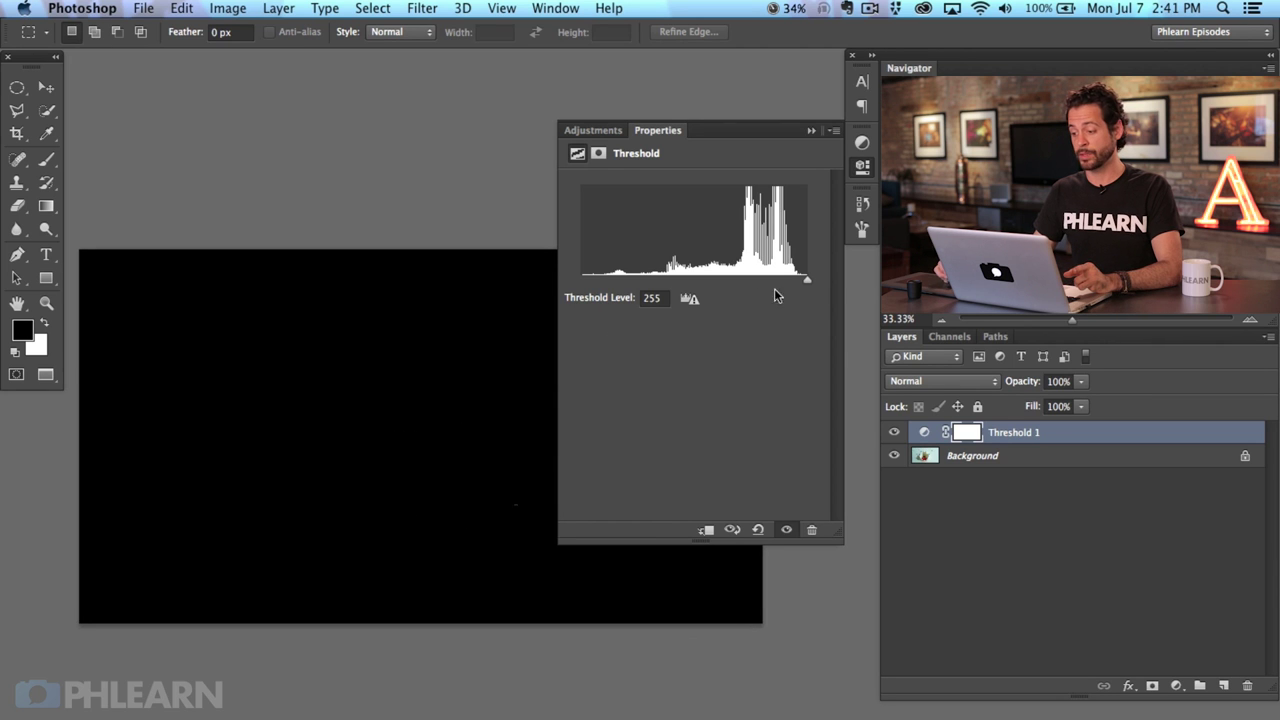
# Step: Create a new layer between the Background and Threshold 1 and brush a test patch of white over the splash
pyautogui.click(1007, 455)
pyautogui.press('alt+shift+super+n')
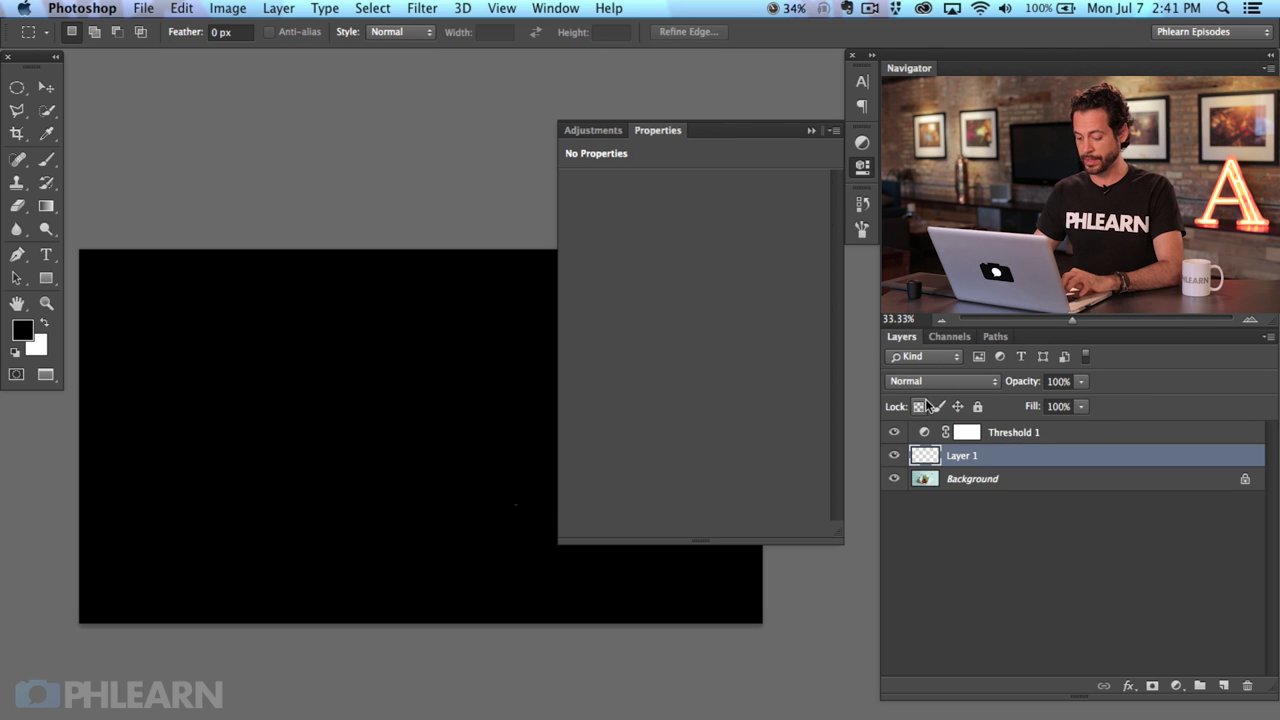
pyautogui.press('b')
pyautogui.press('x')
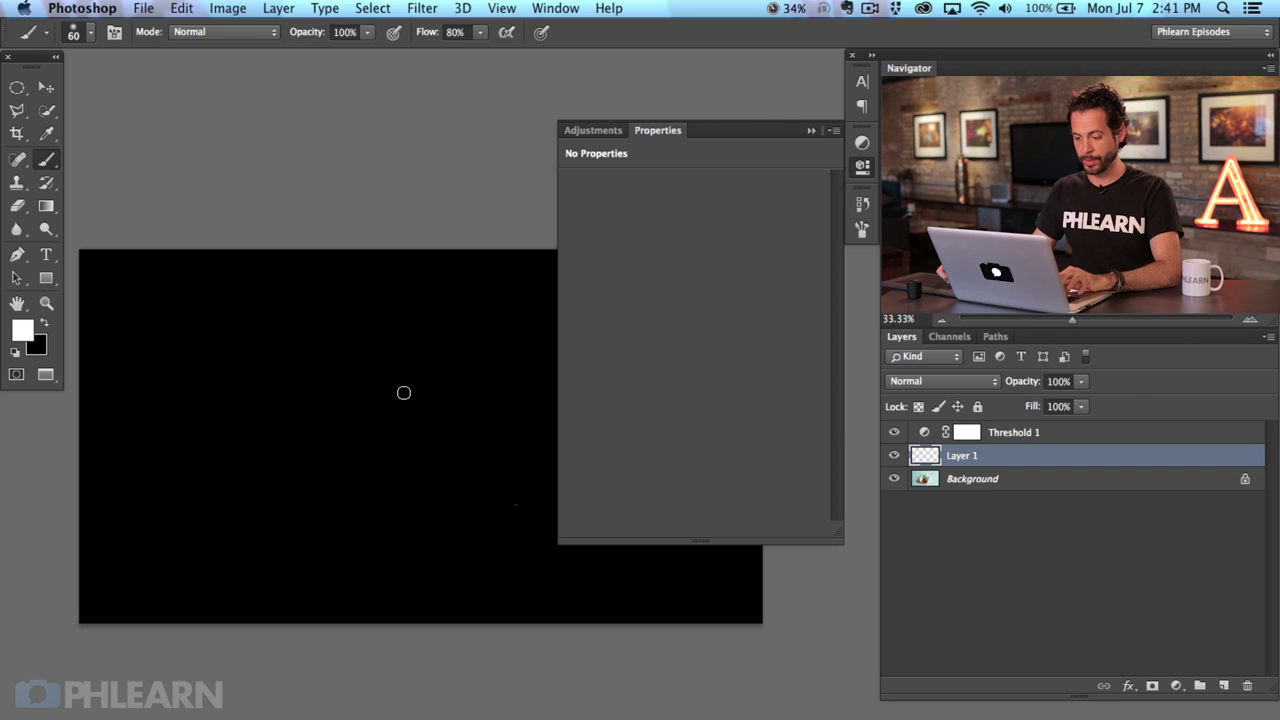
pyautogui.moveTo(428, 406)
pyautogui.mouseDown()
pyautogui.moveTo(422, 370)
pyautogui.moveTo(366, 384)
pyautogui.moveTo(370, 370)
pyautogui.moveTo(369, 438)
pyautogui.moveTo(383, 391)
pyautogui.moveTo(363, 345)
pyautogui.moveTo(336, 458)
pyautogui.moveTo(344, 401)
pyautogui.moveTo(288, 377)
pyautogui.moveTo(278, 454)
pyautogui.moveTo(296, 324)
pyautogui.moveTo(285, 380)
pyautogui.mouseUp()
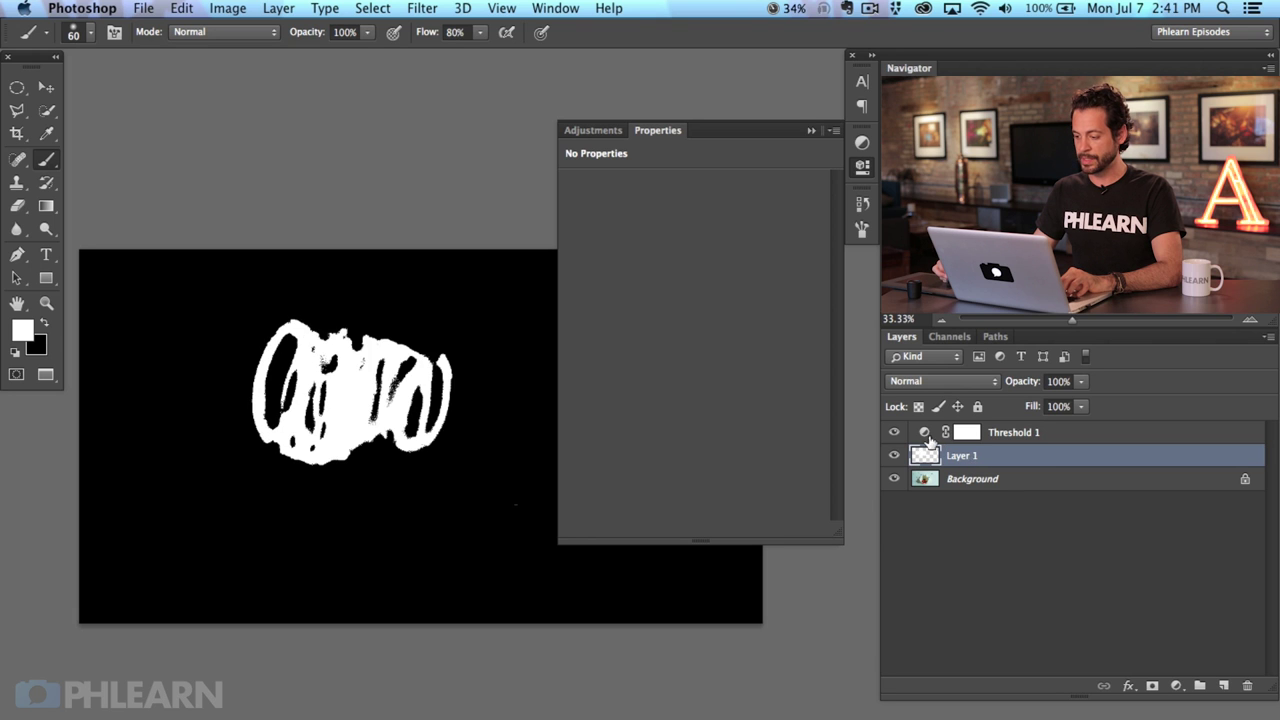
# Step: Show the Threshold 1 settings and toggle the visibility of Layer 1 to compare the threshold view with and without the white paint
pyautogui.click(925, 434)
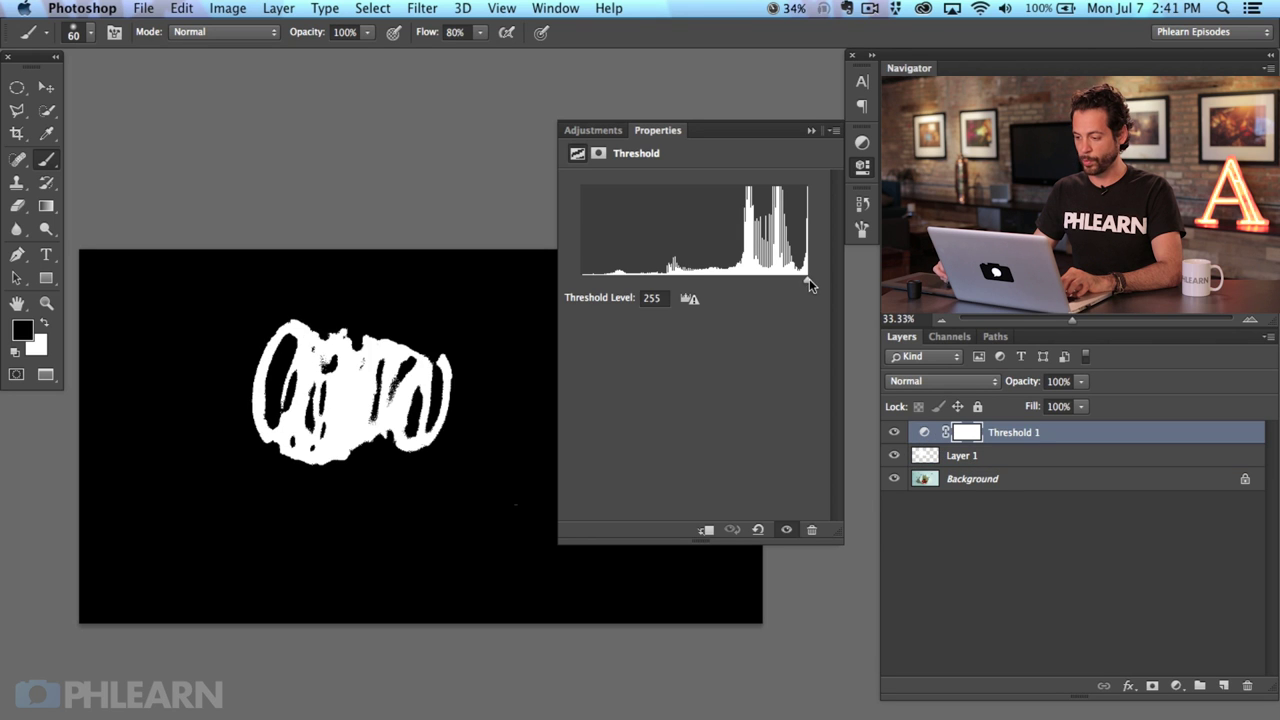
pyautogui.click(895, 456)
pyautogui.click(896, 456)
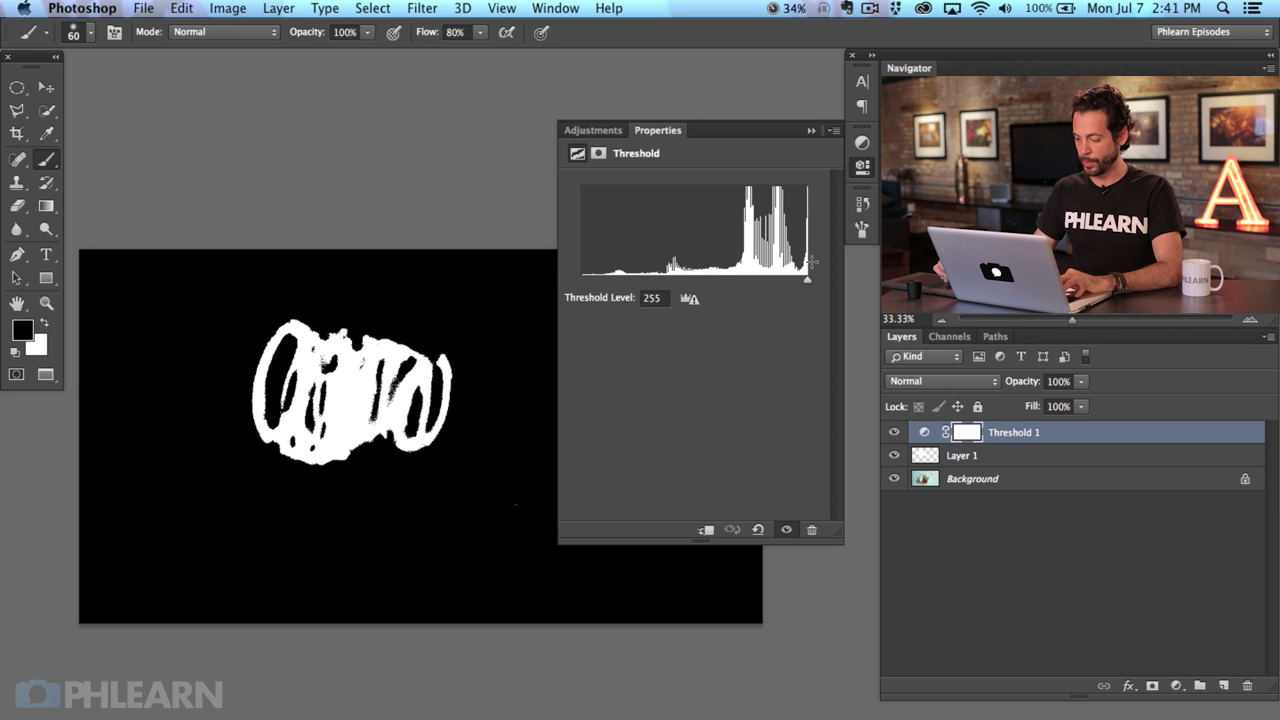
pyautogui.click(896, 456)
pyautogui.click(896, 456)
pyautogui.click(896, 456)
pyautogui.click(896, 456)
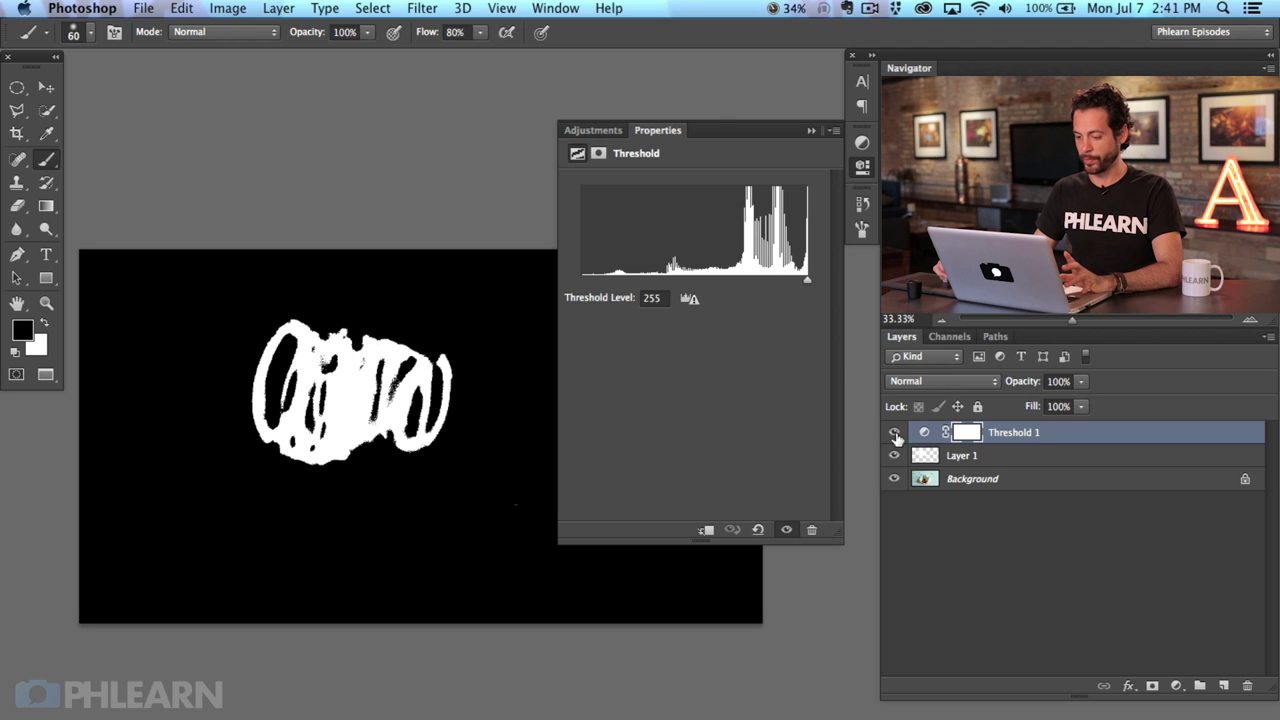
# Step: Hide the Threshold 1 layer and toggle Layer 1 to compare the photo with and without the white paint
pyautogui.click(894, 433)
pyautogui.click(896, 456)
pyautogui.click(896, 456)
pyautogui.click(896, 456)
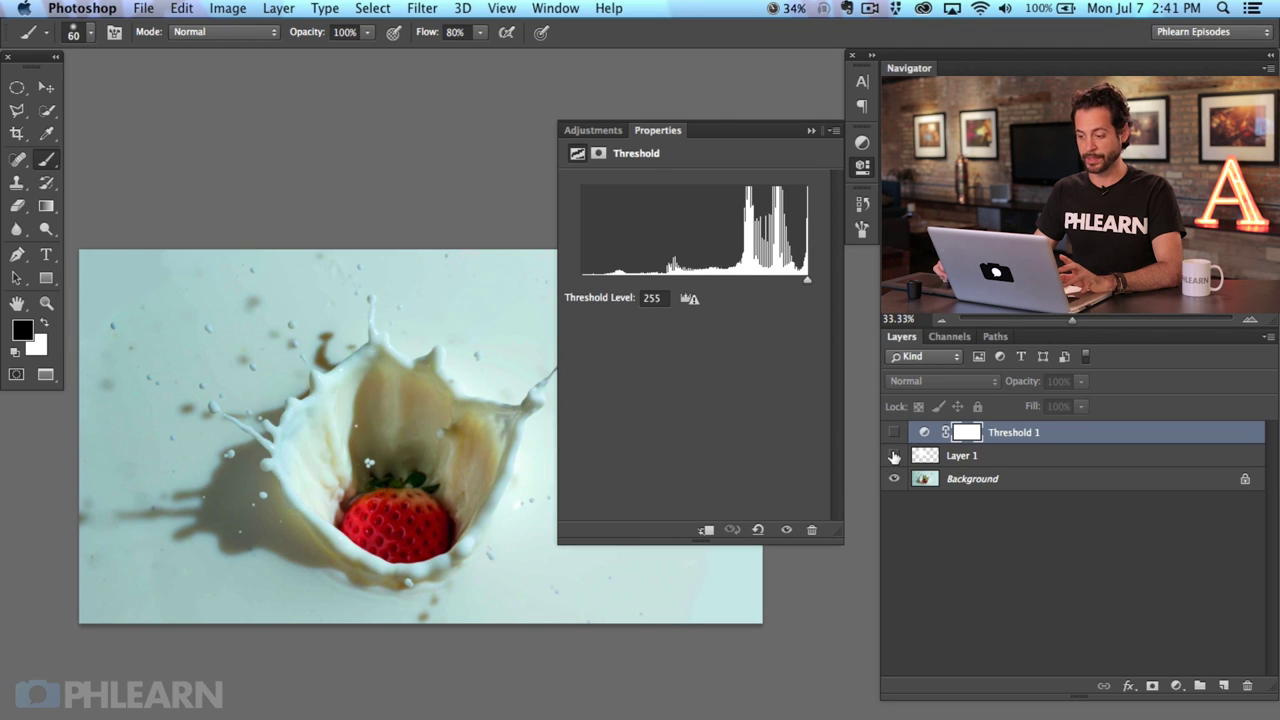
pyautogui.click(896, 456)
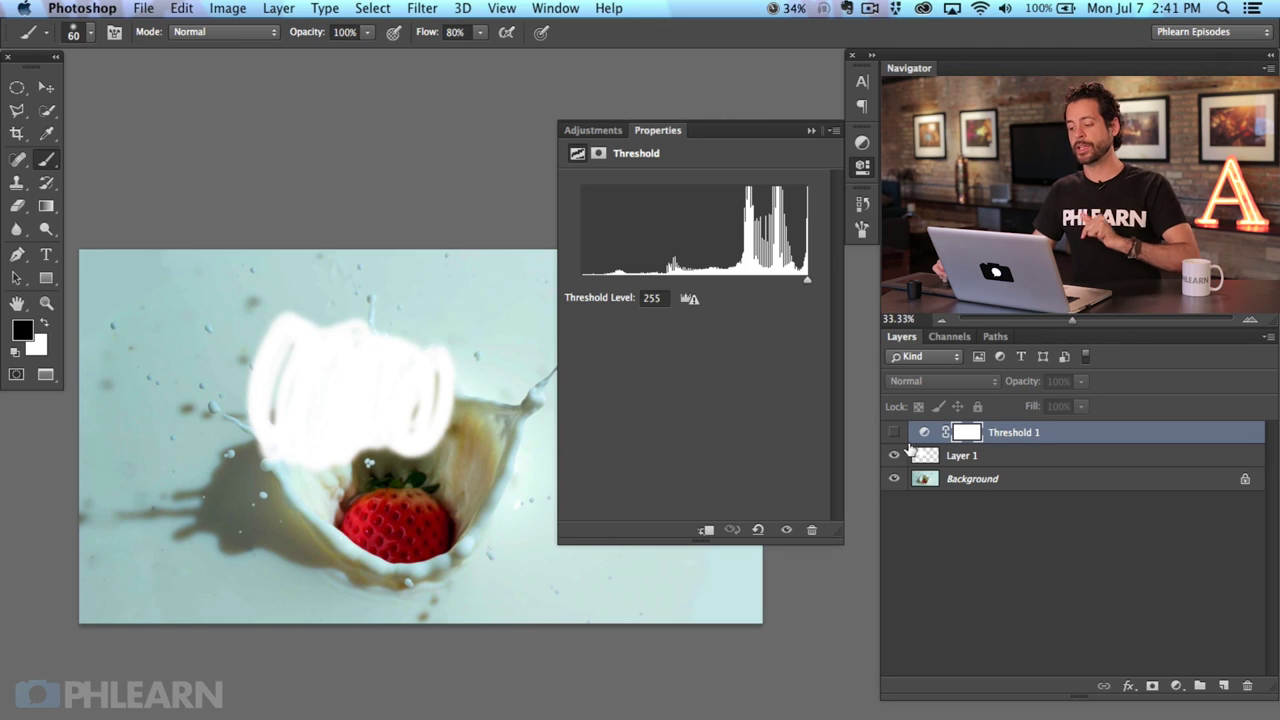
# Step: Delete the painted test layer, Layer 1, and collapse the adjustment properties
pyautogui.click(990, 460)
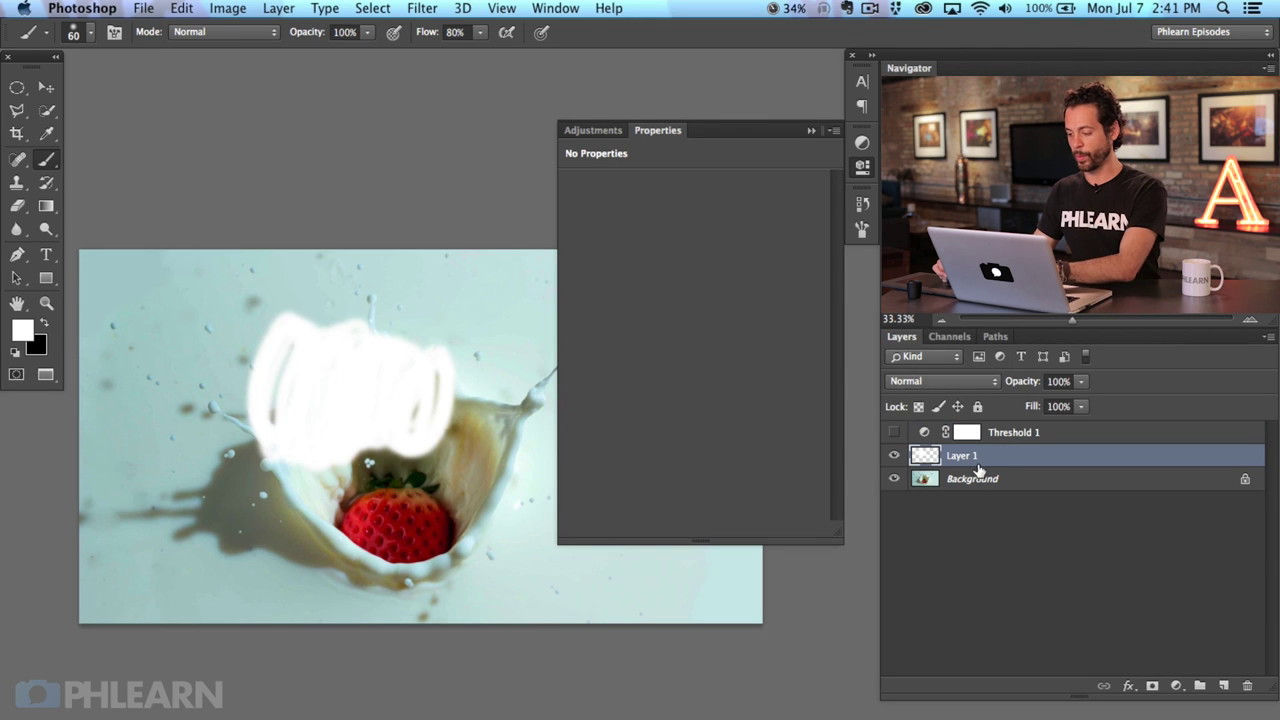
pyautogui.press('Delete')
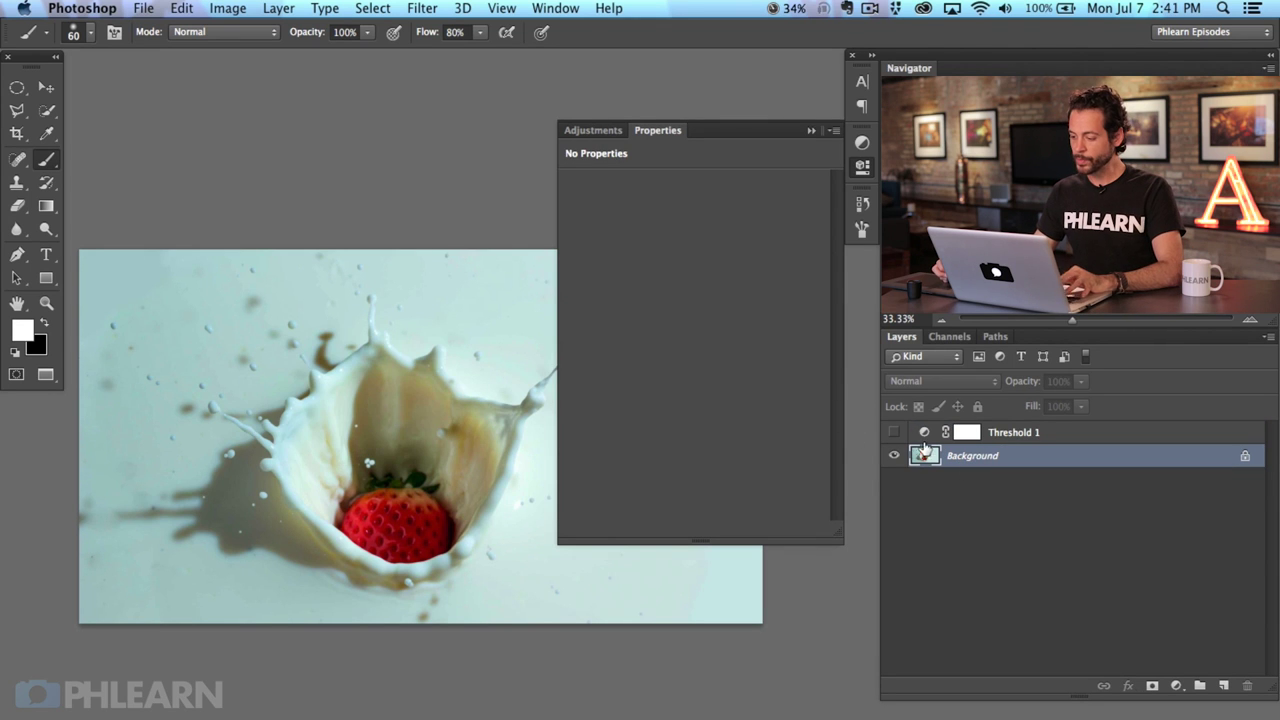
pyautogui.click(863, 168)
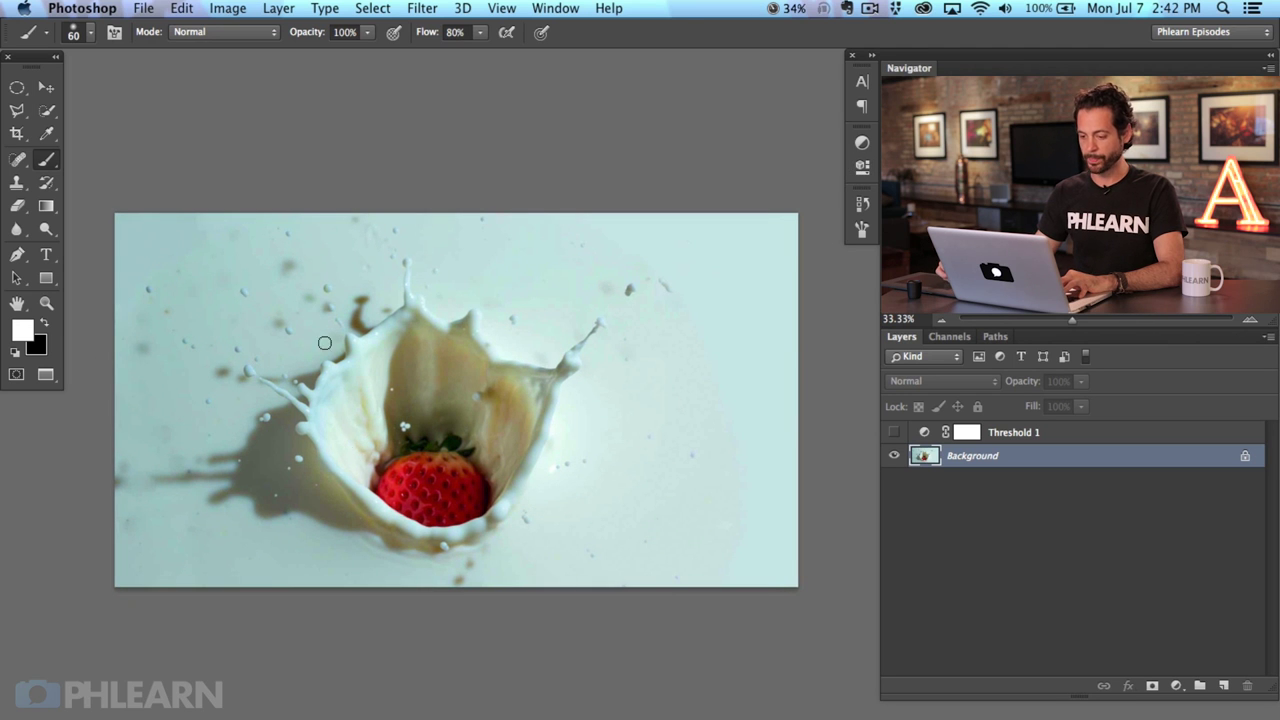
# Step: Sample the photo's background tint and inspect its values in the color picker, leaving the dialog without changes
pyautogui.moveTo(429, 564); pyautogui.dragTo(464, 562)
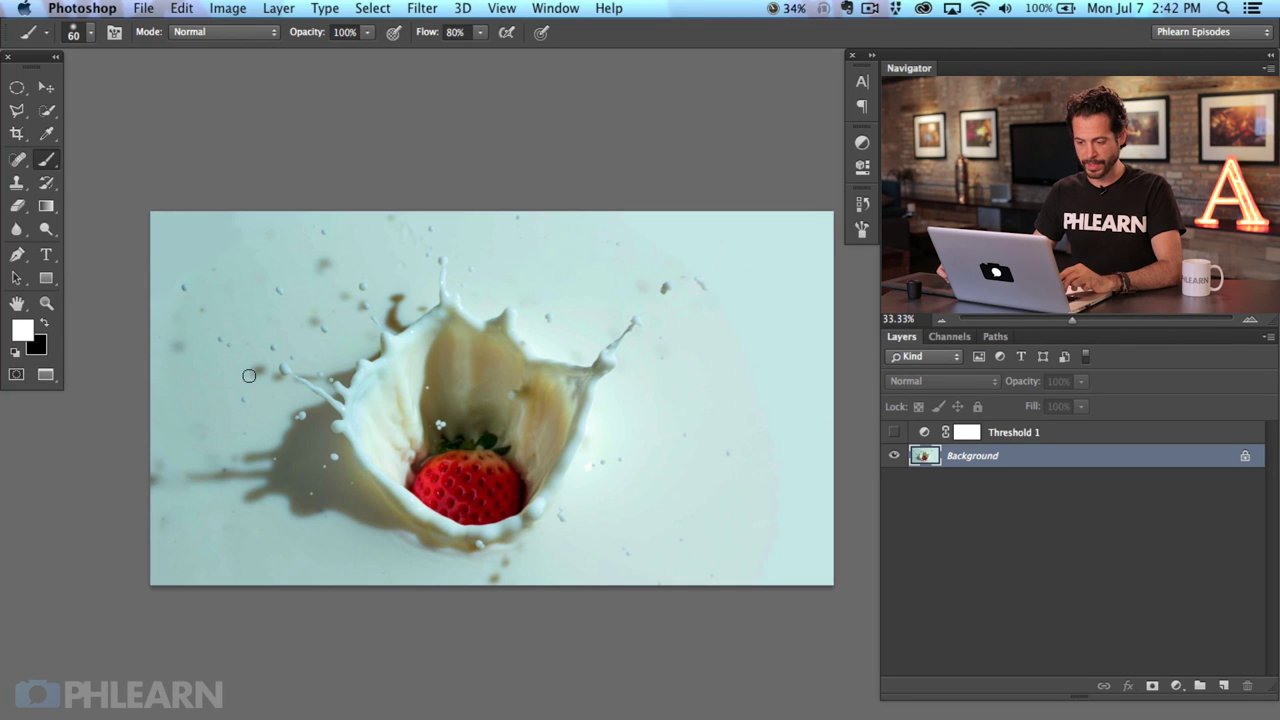
pyautogui.moveTo(263, 388); pyautogui.dragTo(273, 396)
pyautogui.click(24, 336)
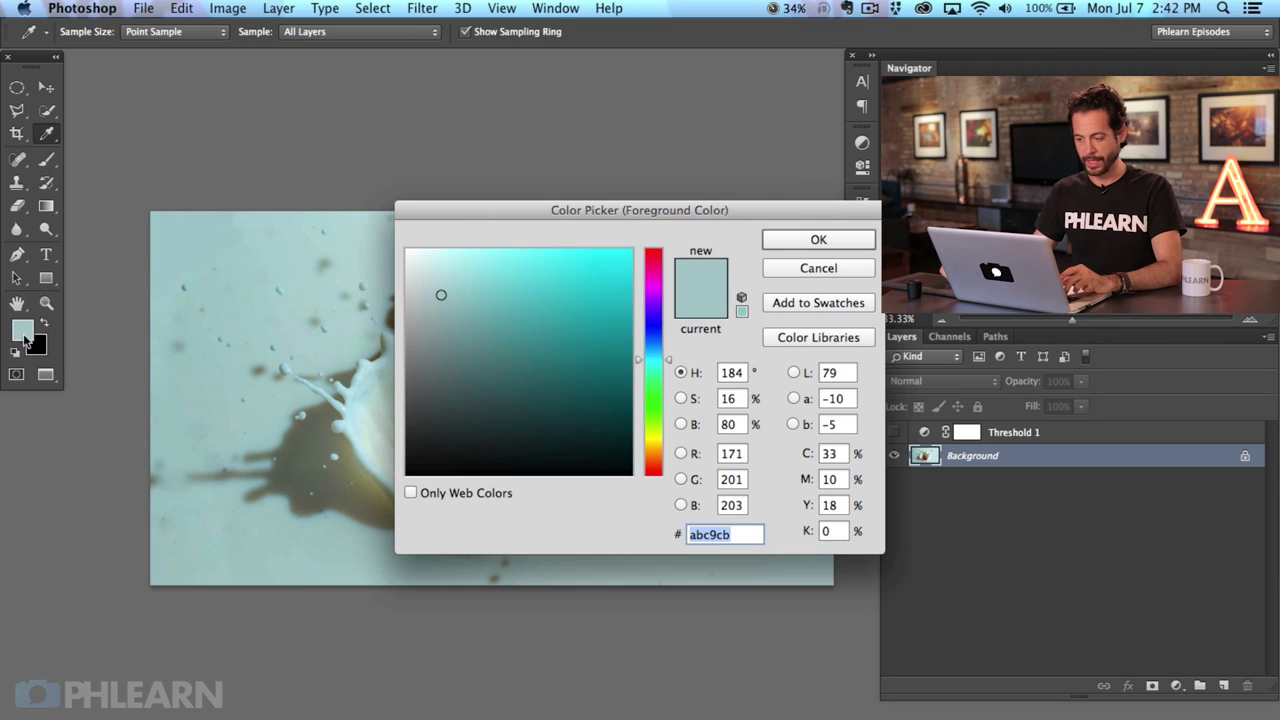
pyautogui.click(818, 269)
pyautogui.press('b')
# Step: Add a Hue/Saturation adjustment layer above the Background and set its saturation to -100
pyautogui.click(1185, 686)
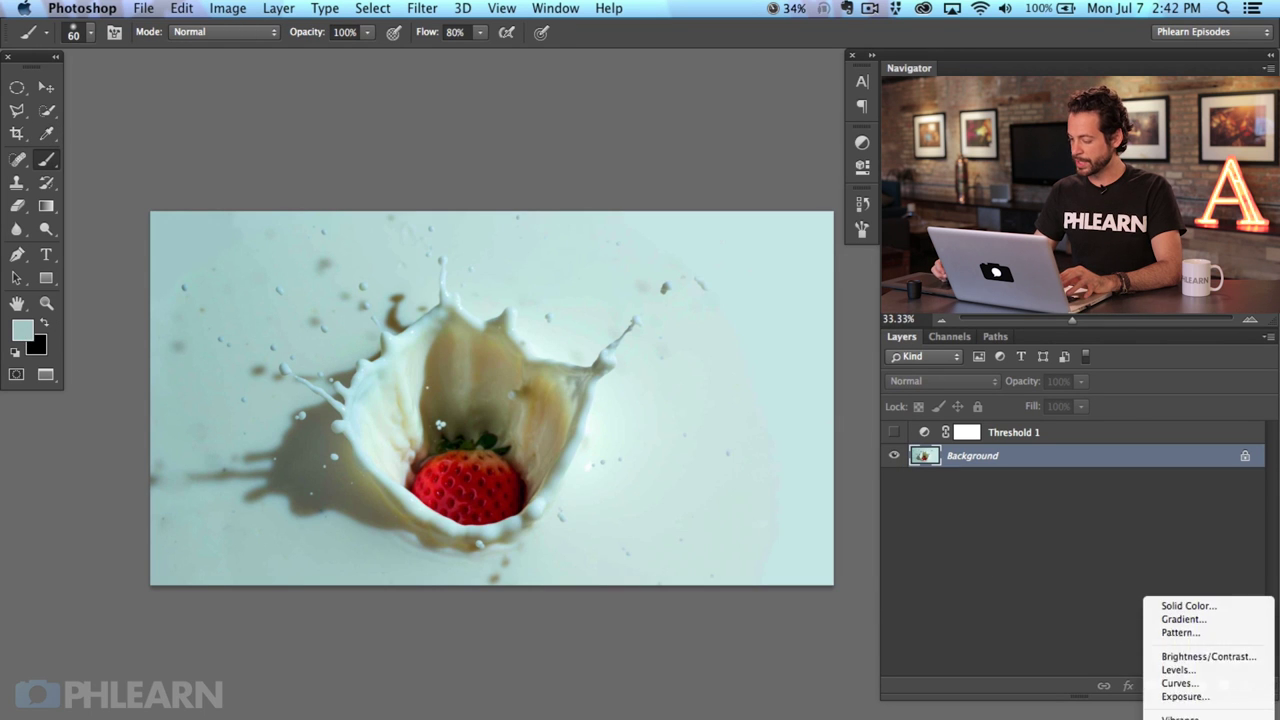
pyautogui.click(1205, 684)
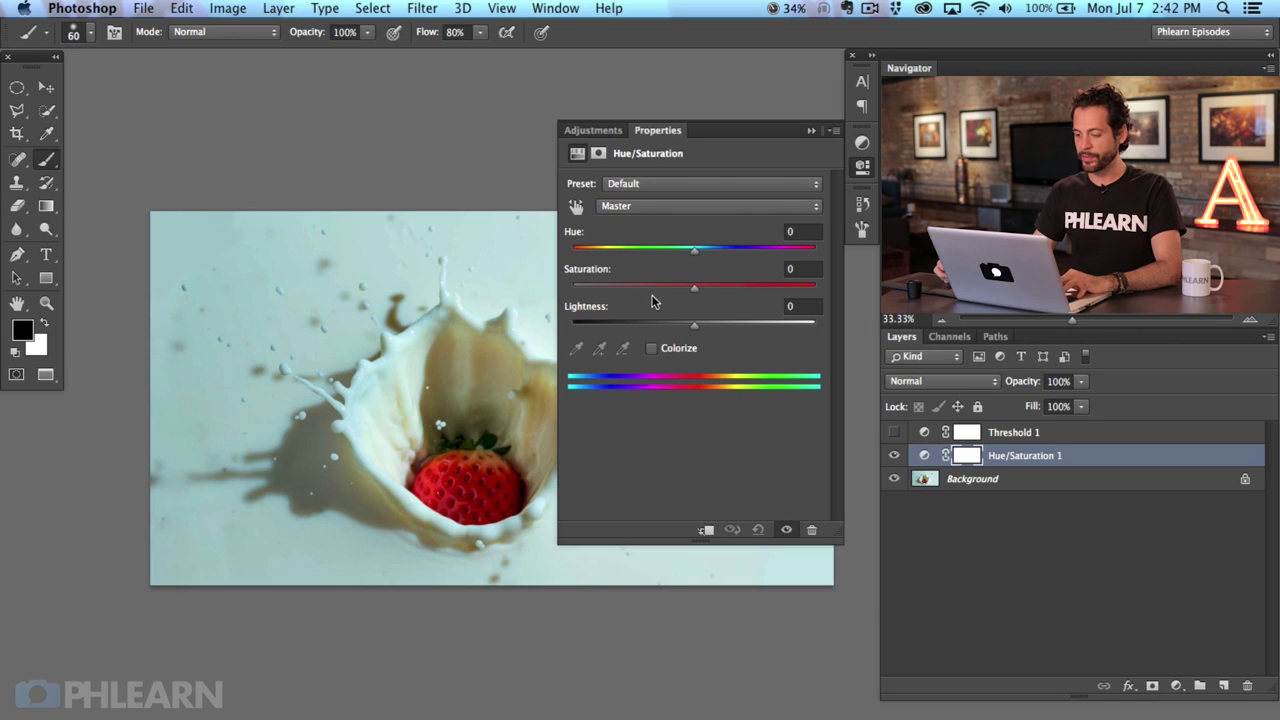
pyautogui.moveTo(472, 380); pyautogui.dragTo(403, 386)
pyautogui.moveTo(663, 285); pyautogui.dragTo(565, 291)
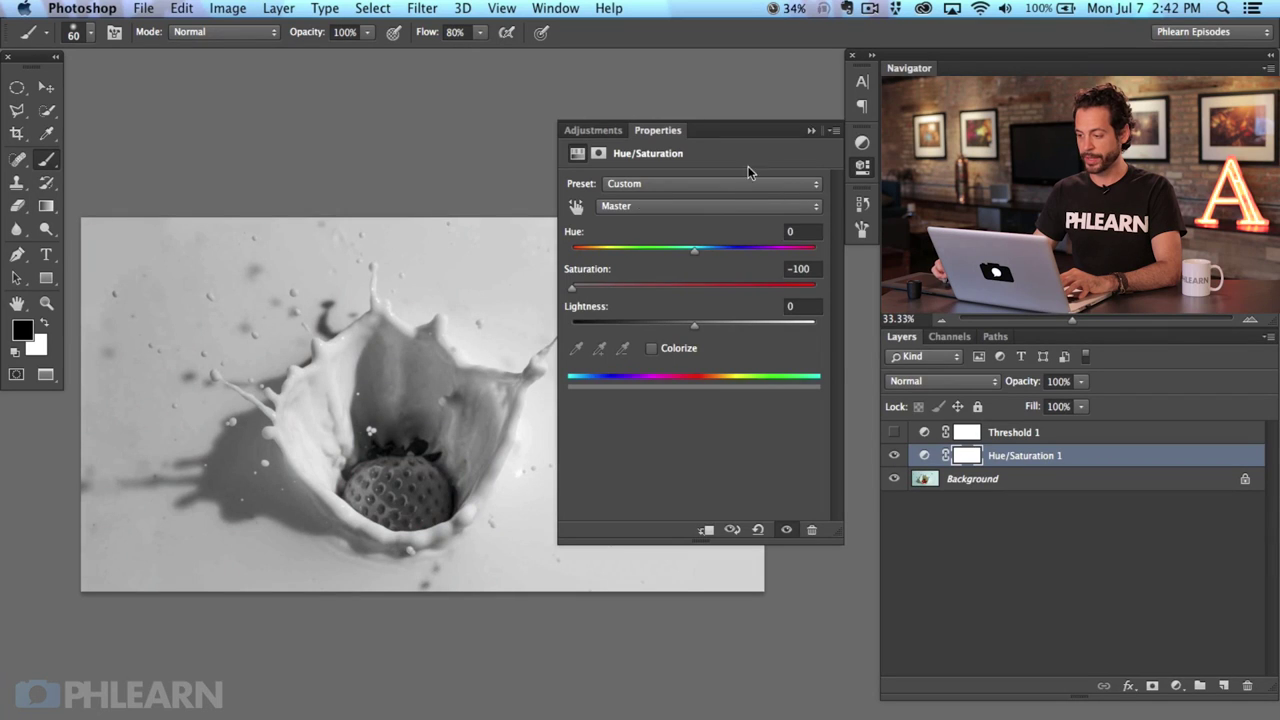
pyautogui.click(864, 169)
pyautogui.moveTo(538, 521); pyautogui.dragTo(605, 497)
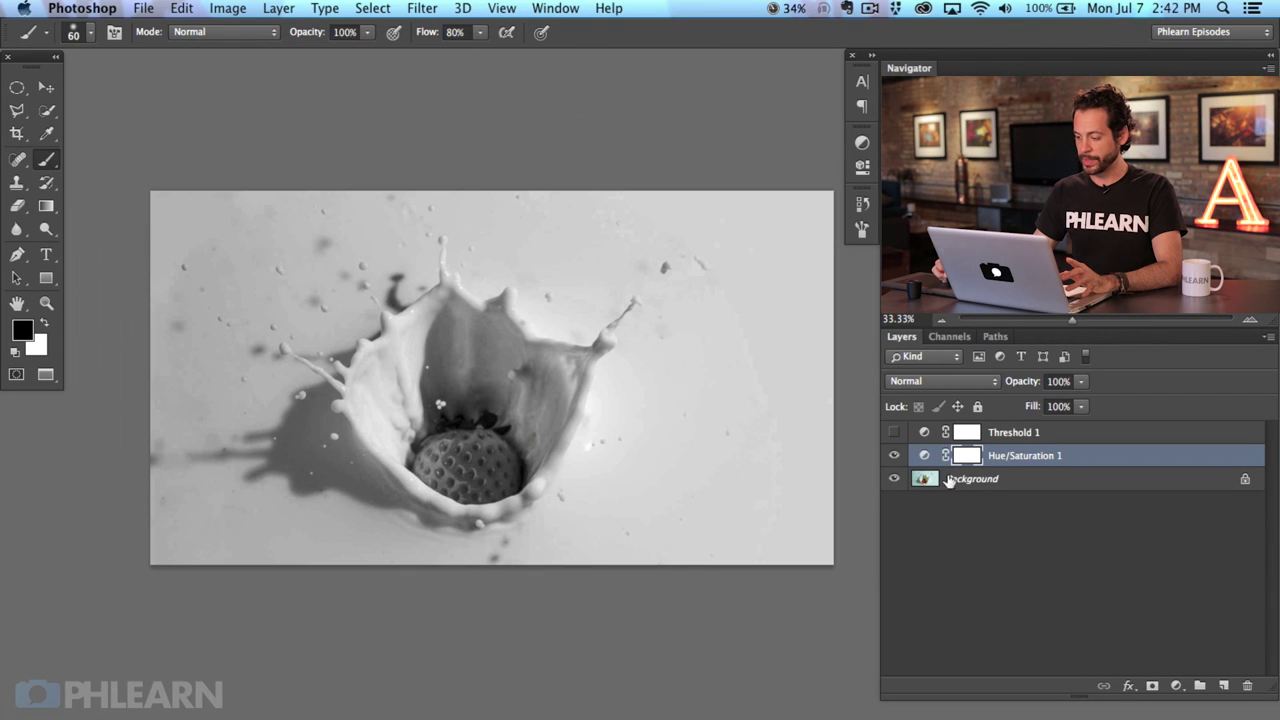
# Step: Paint black with a 206 px brush on the Hue/Saturation mask over the strawberry and the inside of the milk splash
pyautogui.moveTo(465, 447); pyautogui.dragTo(487, 432)
pyautogui.press('x')
pyautogui.hotkey('shift', '7')
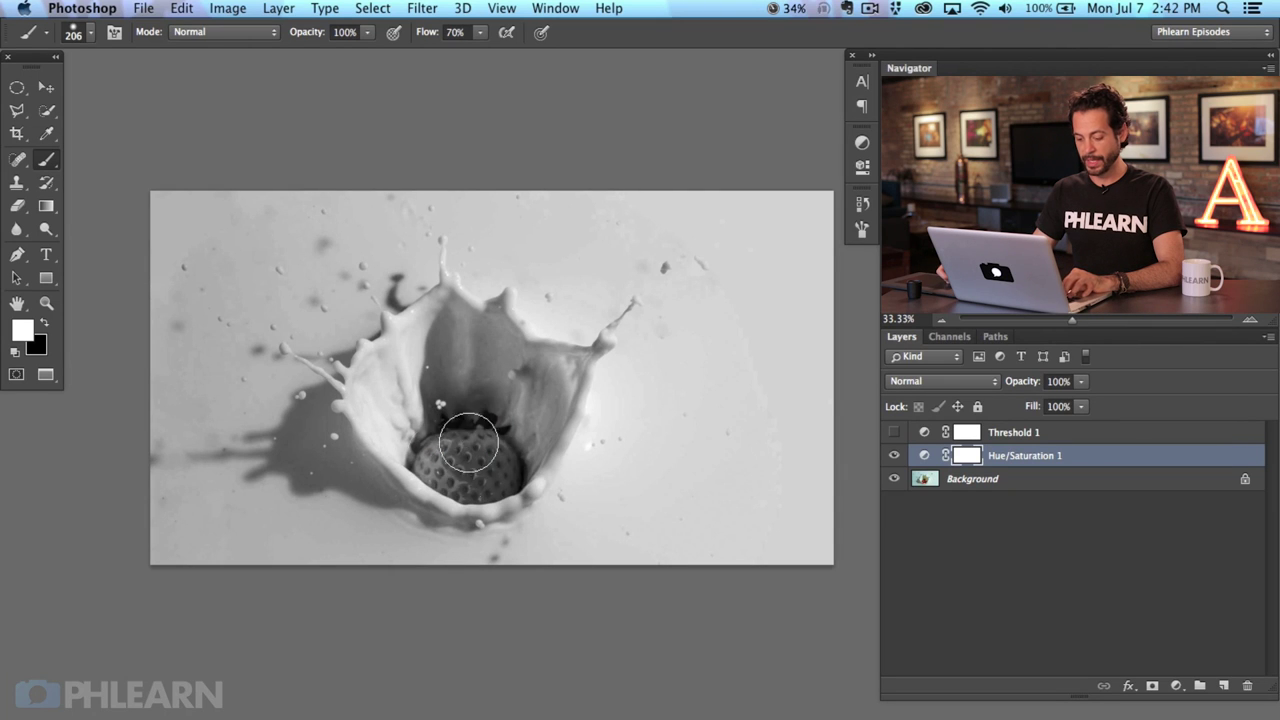
pyautogui.press('x')
pyautogui.moveTo(449, 423)
pyautogui.mouseDown()
pyautogui.moveTo(460, 469)
pyautogui.moveTo(434, 455)
pyautogui.moveTo(453, 494)
pyautogui.moveTo(439, 489)
pyautogui.moveTo(487, 483)
pyautogui.moveTo(524, 445)
pyautogui.moveTo(505, 436)
pyautogui.moveTo(502, 490)
pyautogui.moveTo(523, 472)
pyautogui.moveTo(553, 383)
pyautogui.moveTo(537, 414)
pyautogui.moveTo(578, 367)
pyautogui.moveTo(499, 379)
pyautogui.moveTo(501, 402)
pyautogui.moveTo(496, 317)
pyautogui.moveTo(474, 329)
pyautogui.moveTo(442, 390)
pyautogui.moveTo(424, 320)
pyautogui.moveTo(386, 428)
pyautogui.moveTo(382, 358)
pyautogui.moveTo(450, 510)
pyautogui.moveTo(485, 488)
pyautogui.moveTo(535, 393)
pyautogui.moveTo(495, 440)
pyautogui.mouseUp()
# Step: Set the brush to 20% flow and 706 px, and softly paint black on the mask around the splash's edges
pyautogui.hotkey('shift', '9')
pyautogui.hotkey('shift', '2')
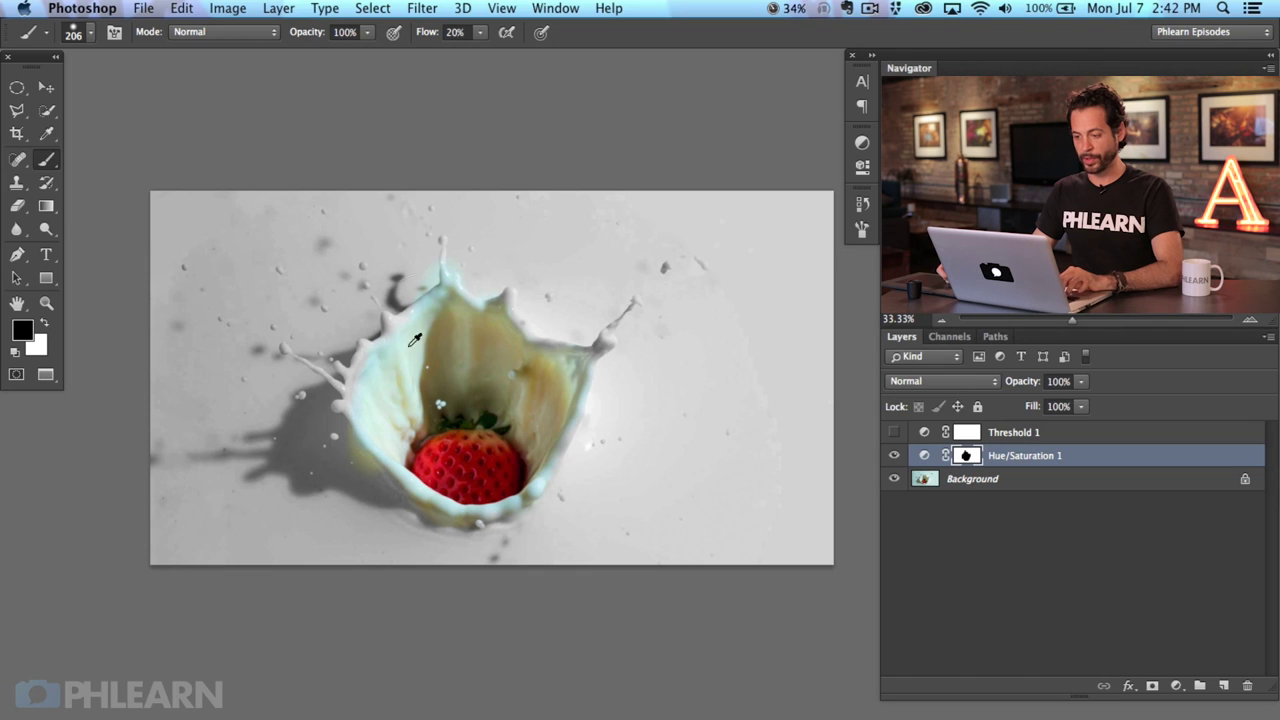
pyautogui.moveTo(419, 416); pyautogui.dragTo(422, 454)
pyautogui.moveTo(358, 343); pyautogui.dragTo(419, 362)
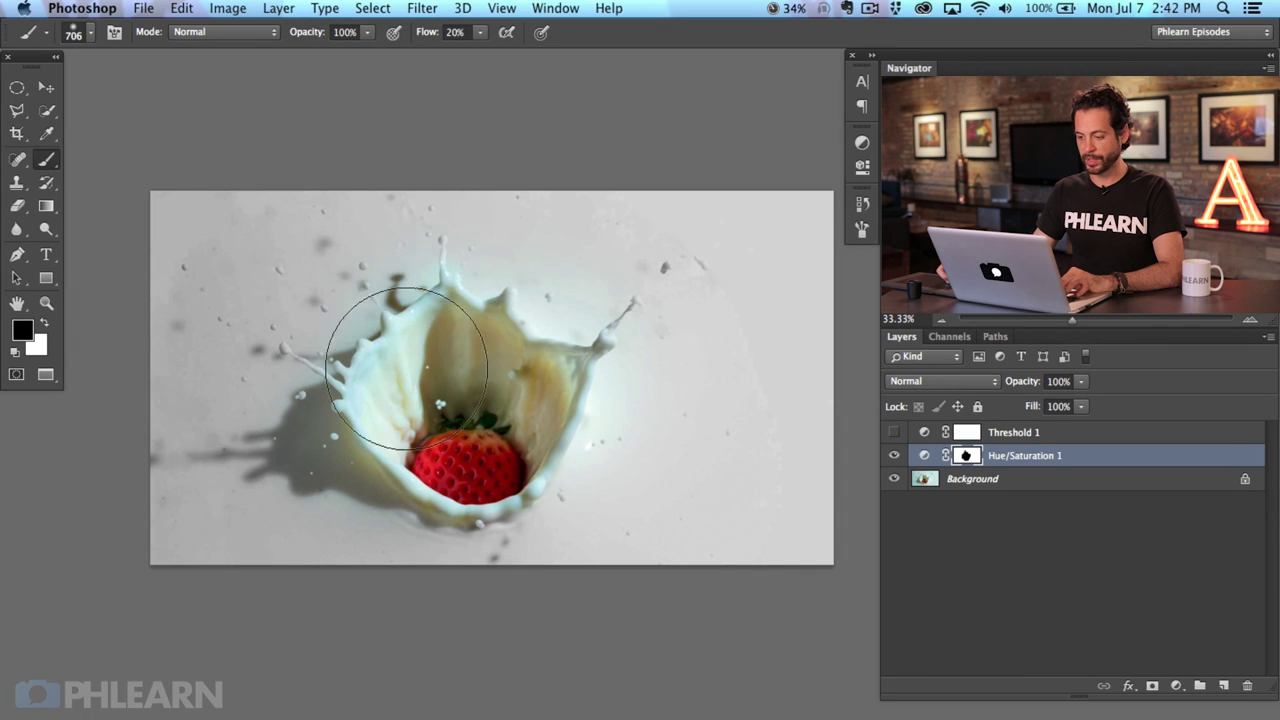
# Step: Refine the Hue/Saturation mask around the splash's outer edges with soft white and black strokes for a gradual color transition
pyautogui.press('x')
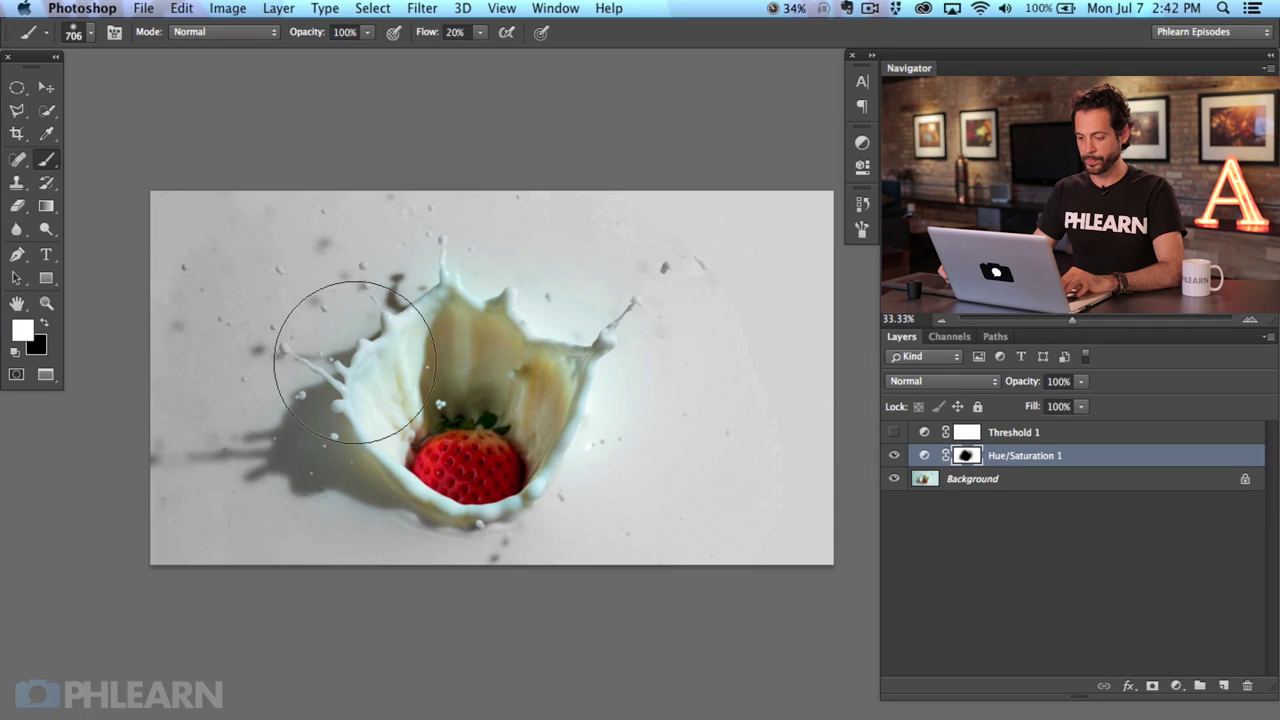
pyautogui.press('x')
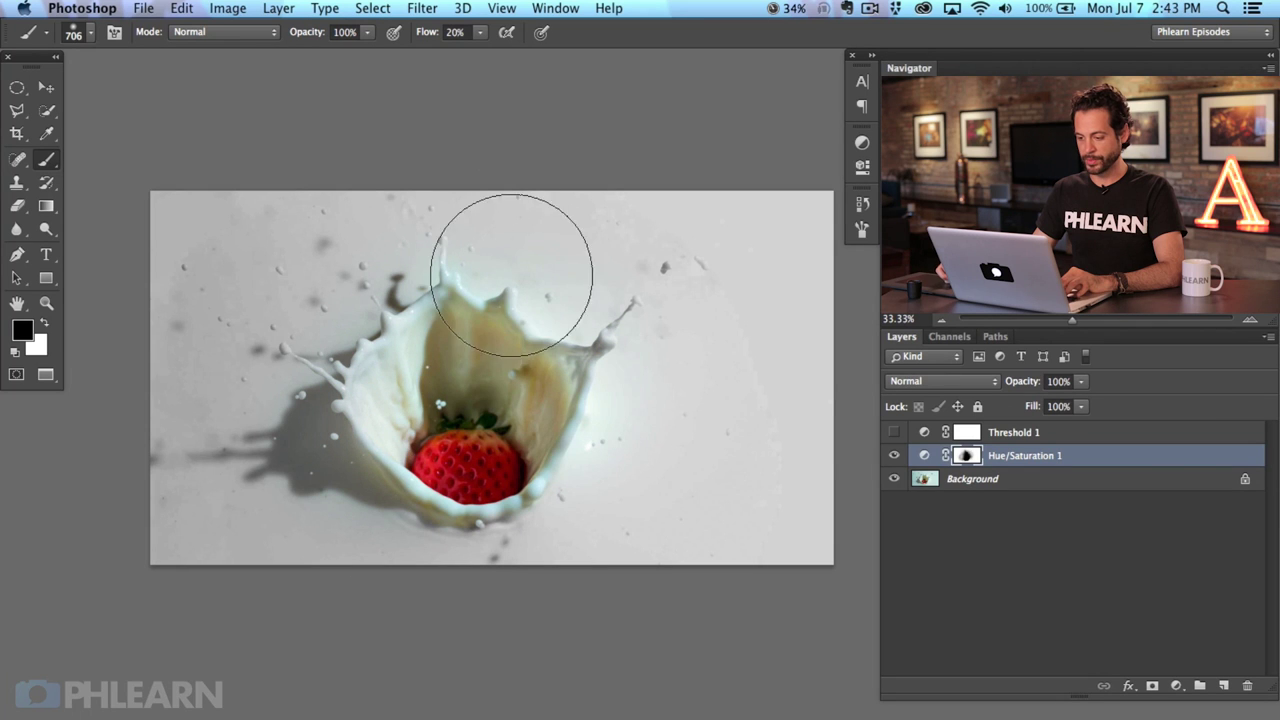
pyautogui.moveTo(606, 336)
pyautogui.mouseDown()
pyautogui.moveTo(604, 375)
pyautogui.moveTo(503, 284)
pyautogui.moveTo(623, 312)
pyautogui.moveTo(632, 400)
pyautogui.moveTo(576, 500)
pyautogui.mouseUp()
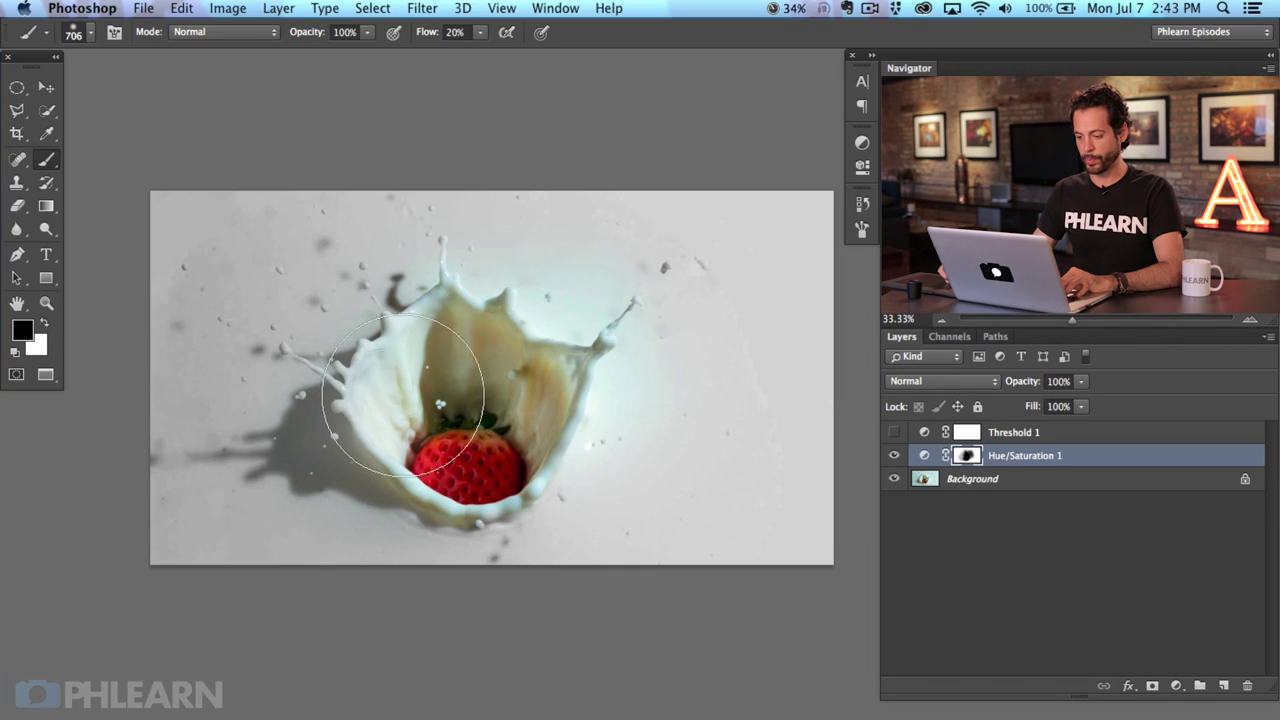
pyautogui.moveTo(348, 392)
pyautogui.mouseDown()
pyautogui.moveTo(349, 432)
pyautogui.moveTo(358, 418)
pyautogui.mouseUp()
pyautogui.press('x')
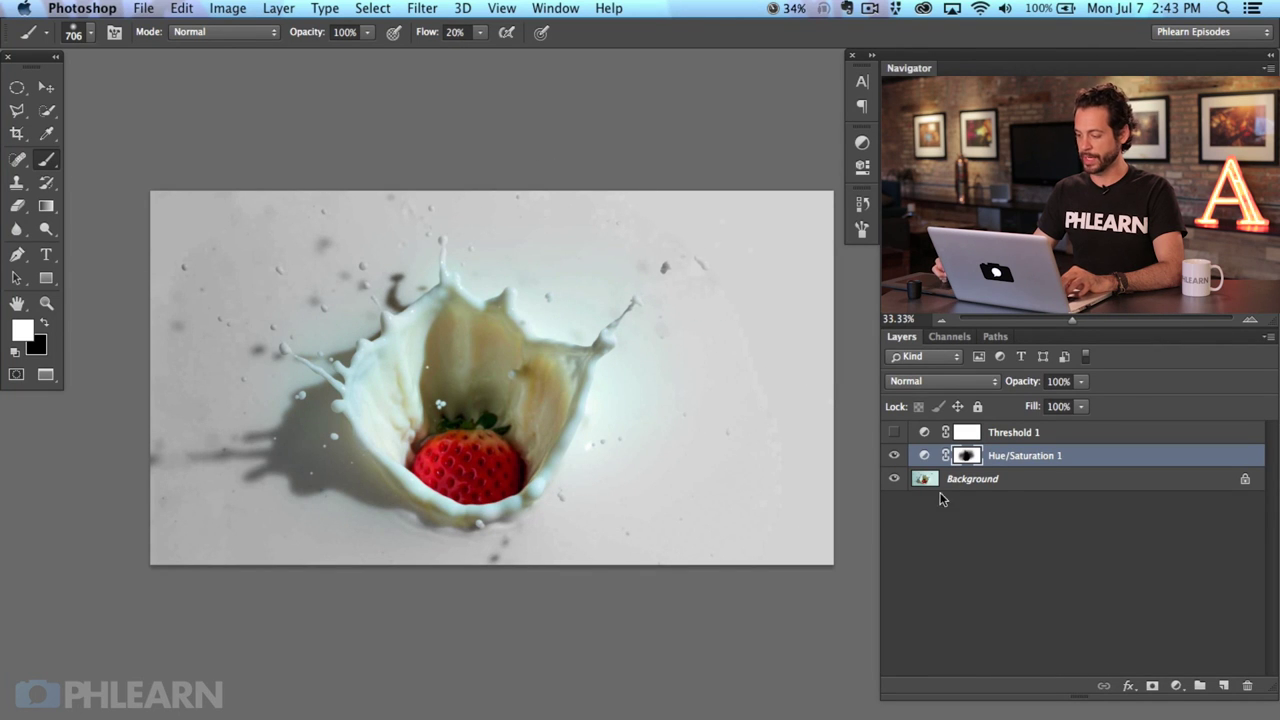
# Step: View the Hue/Saturation mask on its own to examine the painted transitions, and return to the image view
pyautogui.keyDown('alt'); pyautogui.click(966, 456); pyautogui.keyUp('alt')
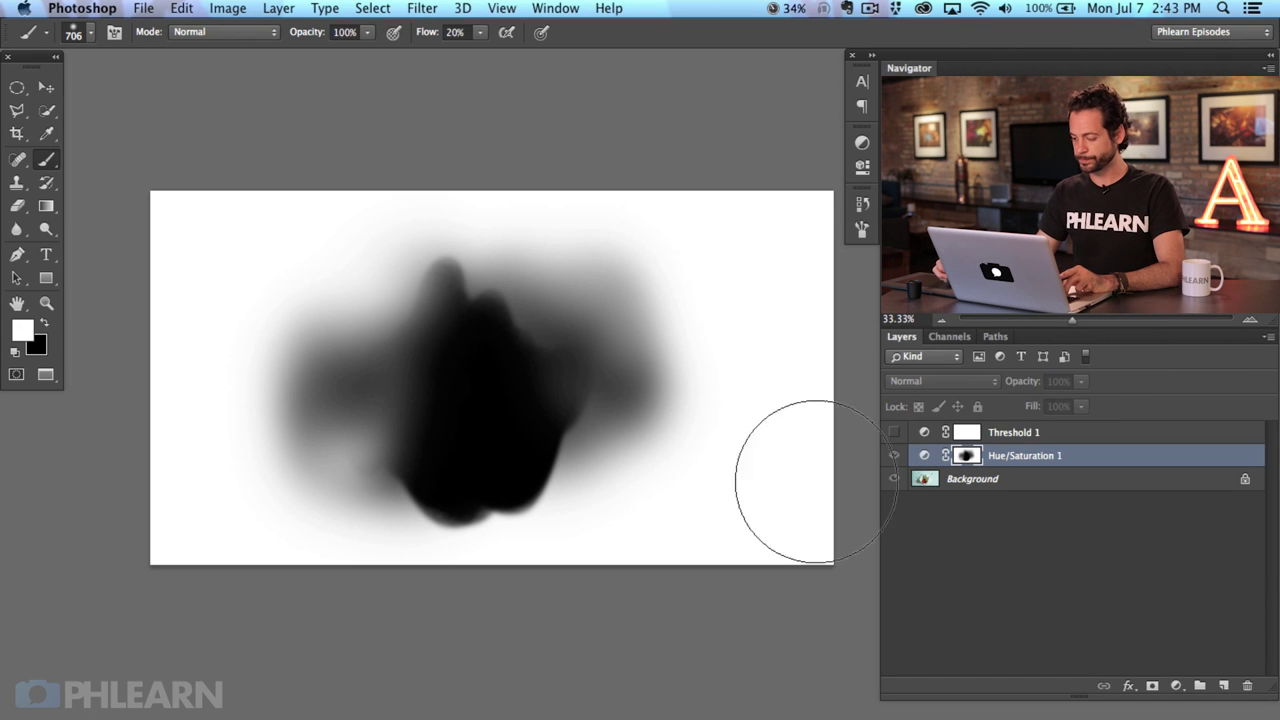
pyautogui.keyDown('alt'); pyautogui.click(966, 458); pyautogui.keyUp('alt')
pyautogui.moveTo(699, 500)
pyautogui.mouseDown()
pyautogui.moveTo(709, 506)
pyautogui.moveTo(689, 508)
pyautogui.mouseUp()
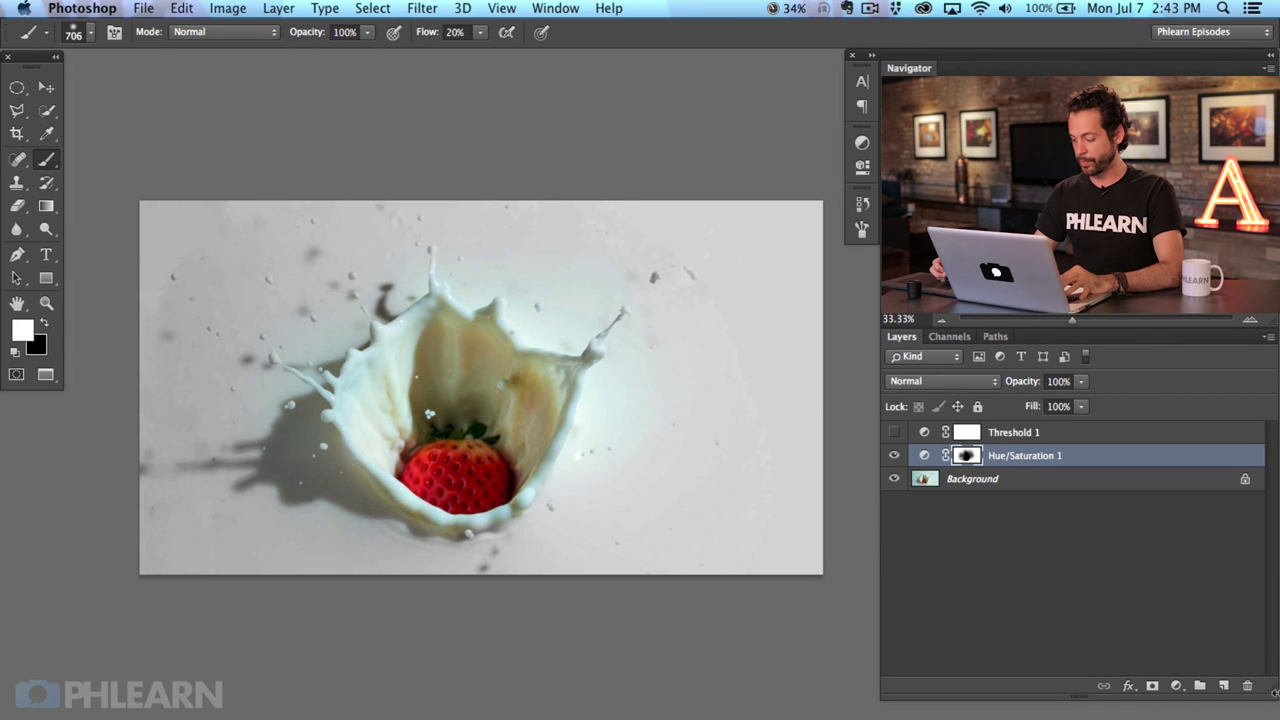
# Step: Add a Curves adjustment layer above Hue/Saturation 1
pyautogui.click(1177, 685)
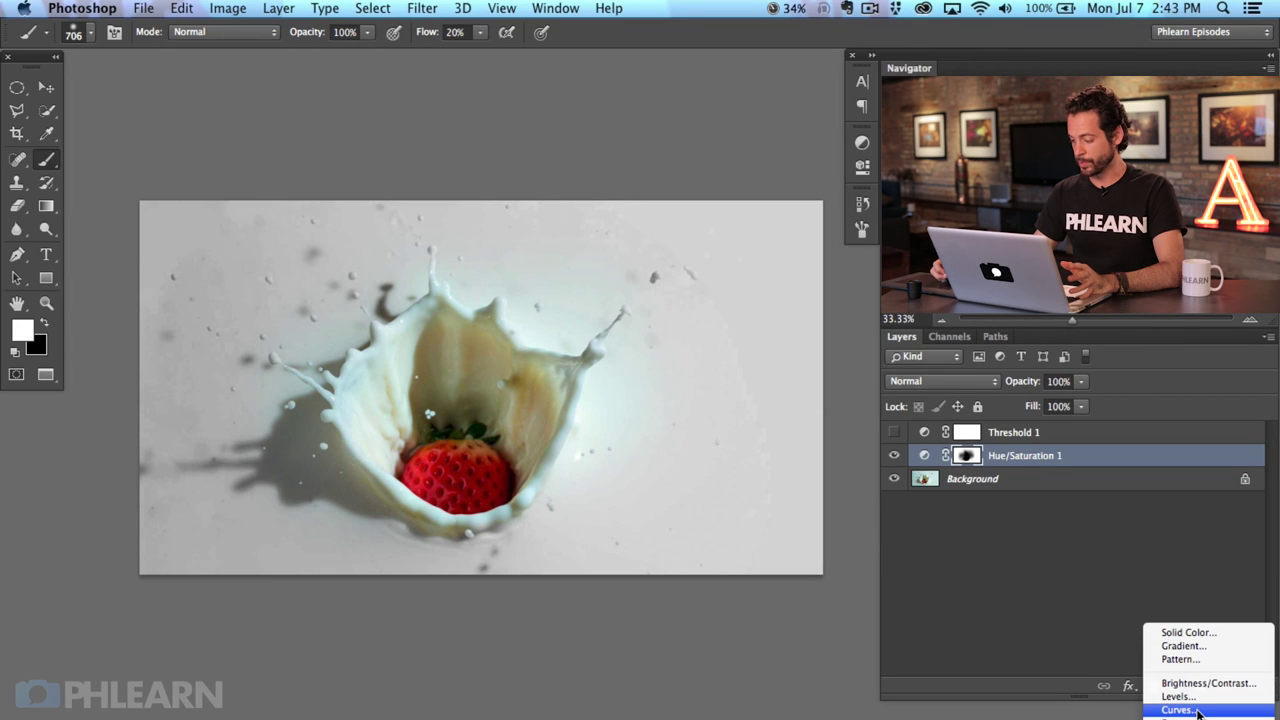
pyautogui.click(1048, 560)
pyautogui.moveTo(586, 412); pyautogui.dragTo(496, 410)
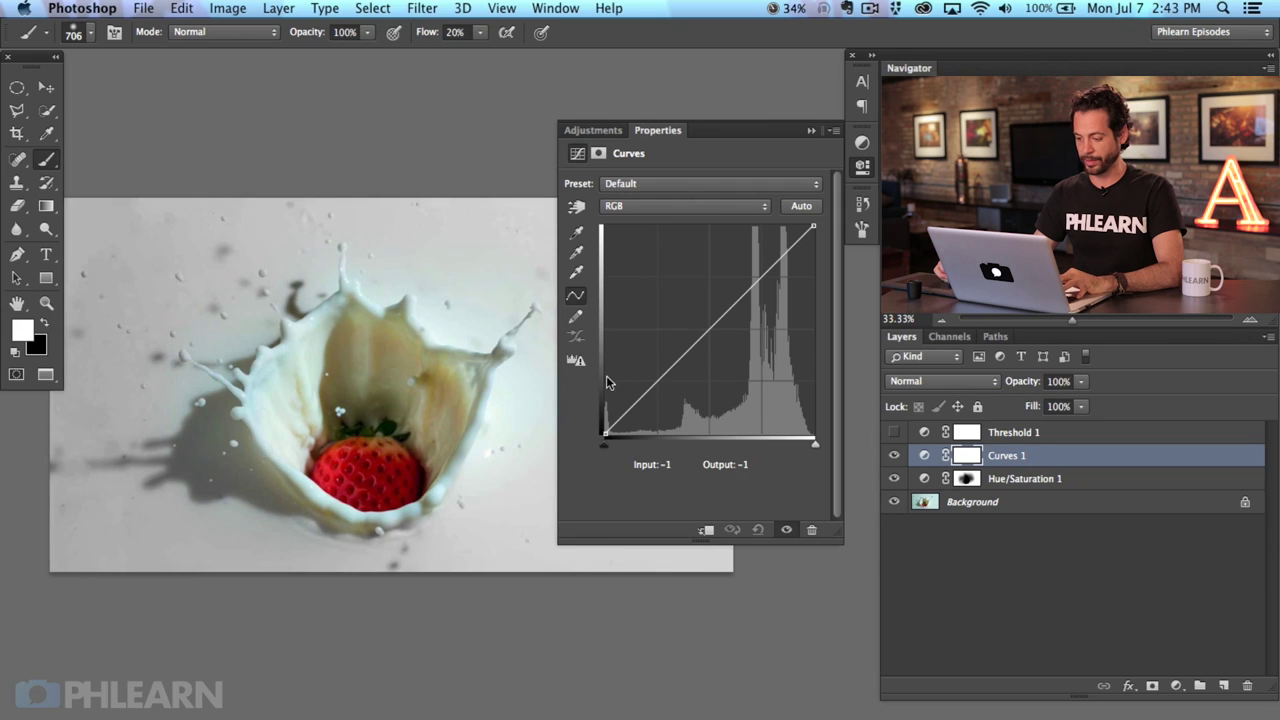
# Step: Try brightening the image with an RGB curve point at input 66, output 165, and remove that point
pyautogui.moveTo(695, 346)
pyautogui.mouseDown()
pyautogui.moveTo(678, 287)
pyautogui.moveTo(660, 299)
pyautogui.mouseUp()
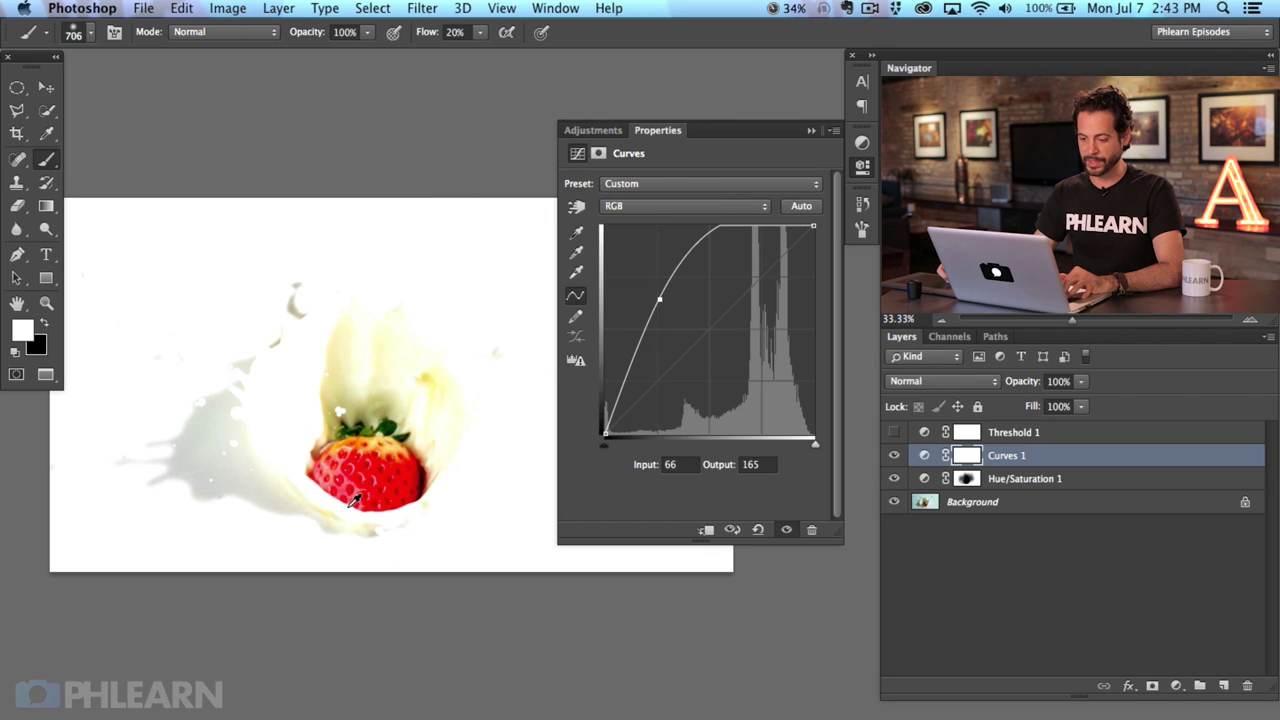
pyautogui.moveTo(652, 298); pyautogui.dragTo(828, 230)
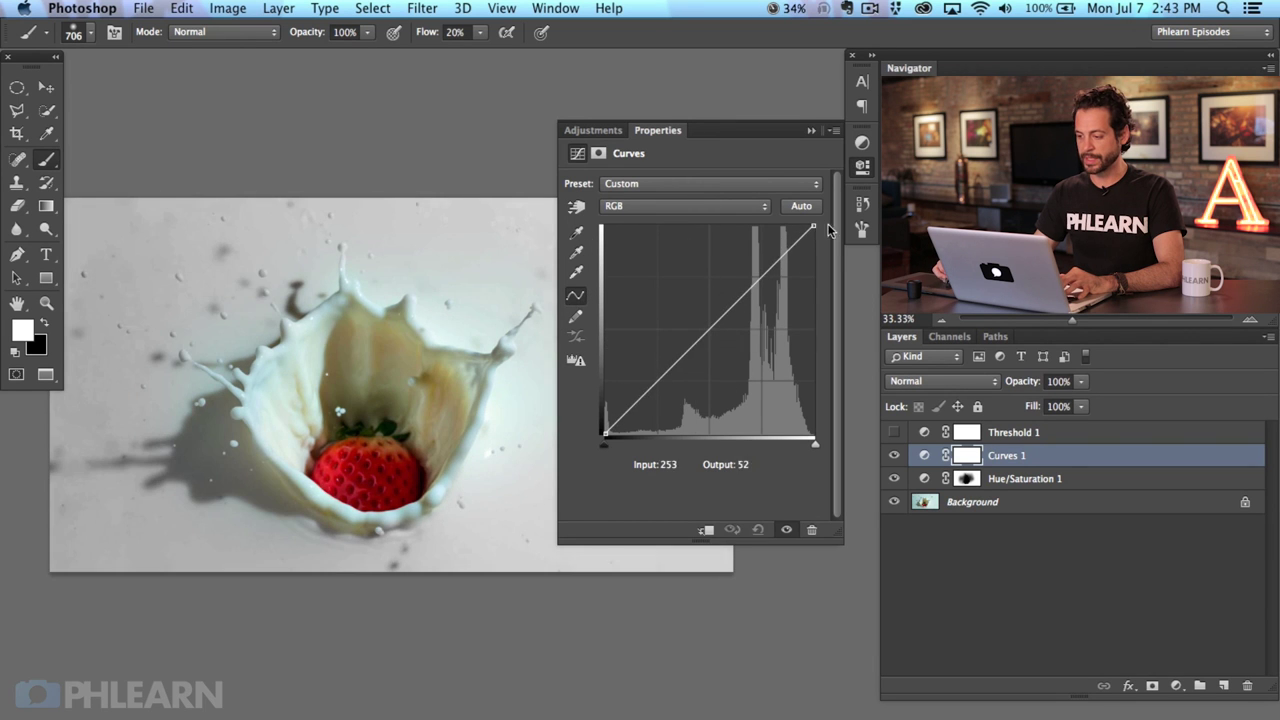
# Step: Close the curve settings and delete the Curves 1 adjustment layer
pyautogui.click(861, 170)
pyautogui.moveTo(520, 508); pyautogui.dragTo(611, 543)
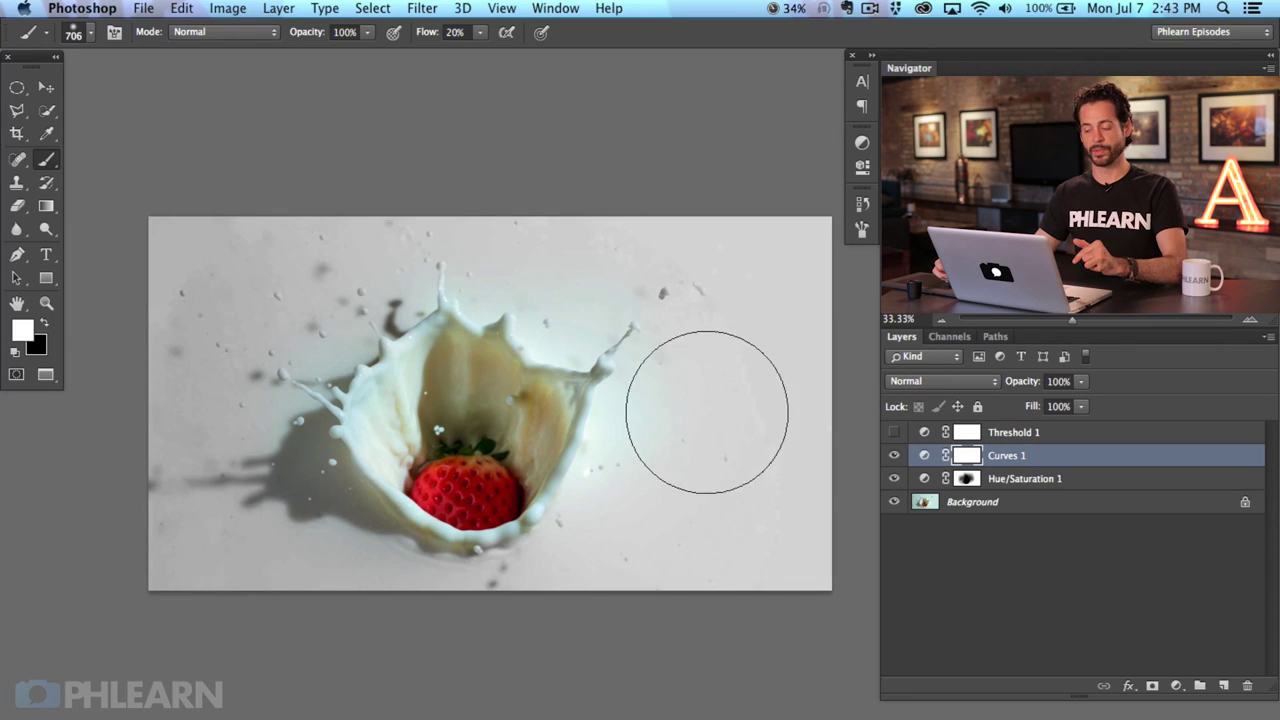
pyautogui.press('Delete')
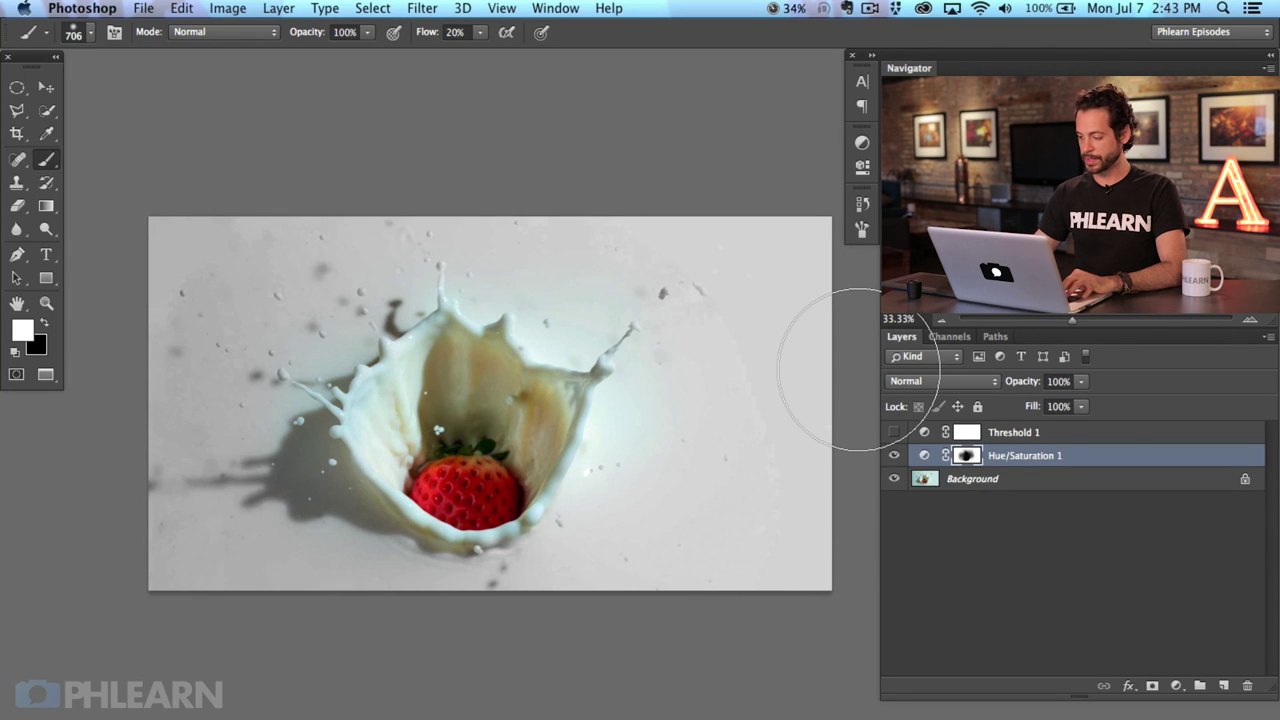
# Step: Add a new layer above Hue/Saturation 1 and paint white at 80% flow around the image's outer background, away from the splash
pyautogui.press('super+alt+shift+n')
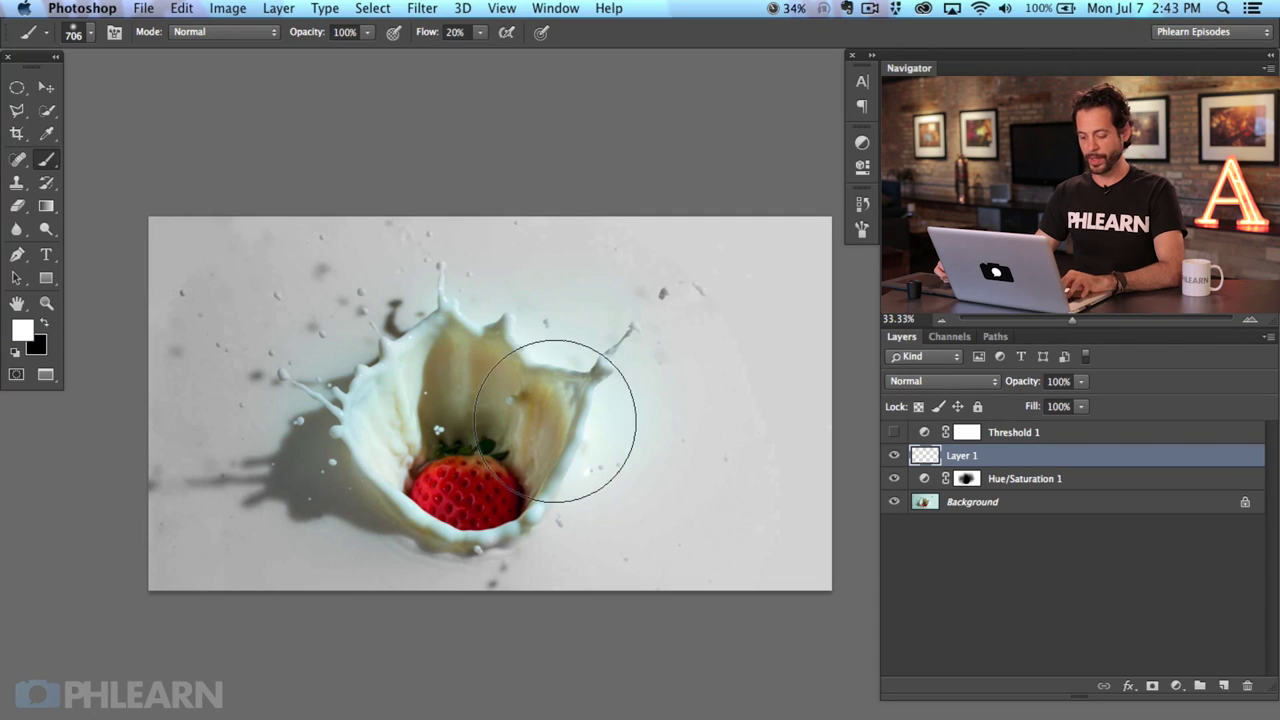
pyautogui.hotkey('shift', '8')
pyautogui.moveTo(651, 449)
pyautogui.mouseDown()
pyautogui.moveTo(800, 492)
pyautogui.moveTo(811, 560)
pyautogui.moveTo(804, 545)
pyautogui.moveTo(748, 626)
pyautogui.moveTo(708, 613)
pyautogui.moveTo(680, 574)
pyautogui.moveTo(642, 614)
pyautogui.moveTo(633, 587)
pyautogui.moveTo(692, 530)
pyautogui.moveTo(723, 527)
pyautogui.moveTo(769, 473)
pyautogui.moveTo(784, 185)
pyautogui.moveTo(766, 242)
pyautogui.moveTo(735, 216)
pyautogui.moveTo(639, 207)
pyautogui.moveTo(617, 223)
pyautogui.moveTo(708, 211)
pyautogui.moveTo(725, 226)
pyautogui.moveTo(604, 236)
pyautogui.moveTo(519, 203)
pyautogui.moveTo(343, 207)
pyautogui.moveTo(281, 186)
pyautogui.moveTo(208, 268)
pyautogui.moveTo(160, 250)
pyautogui.moveTo(157, 270)
pyautogui.moveTo(248, 140)
pyautogui.moveTo(279, 180)
pyautogui.moveTo(530, 160)
pyautogui.mouseUp()
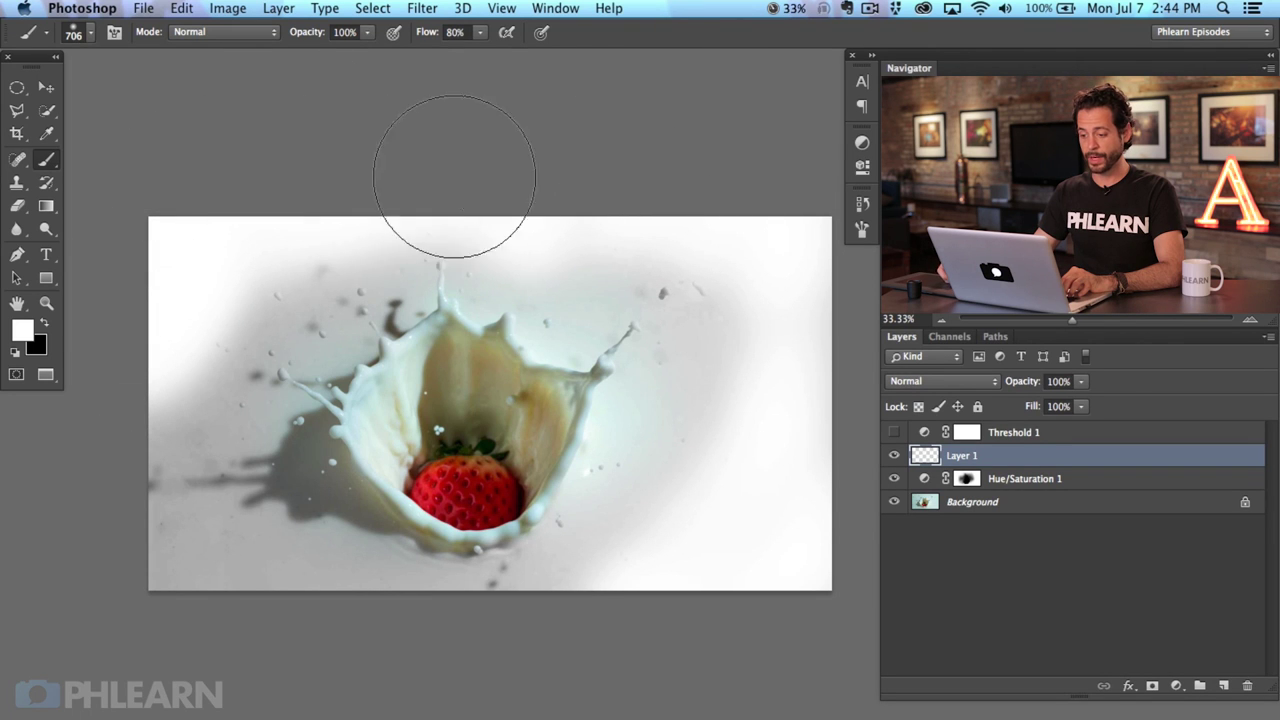
pyautogui.moveTo(408, 213)
pyautogui.mouseDown()
pyautogui.moveTo(695, 202)
pyautogui.moveTo(749, 243)
pyautogui.moveTo(735, 494)
pyautogui.moveTo(680, 593)
pyautogui.moveTo(532, 694)
pyautogui.moveTo(564, 634)
pyautogui.moveTo(477, 642)
pyautogui.moveTo(485, 609)
pyautogui.mouseUp()
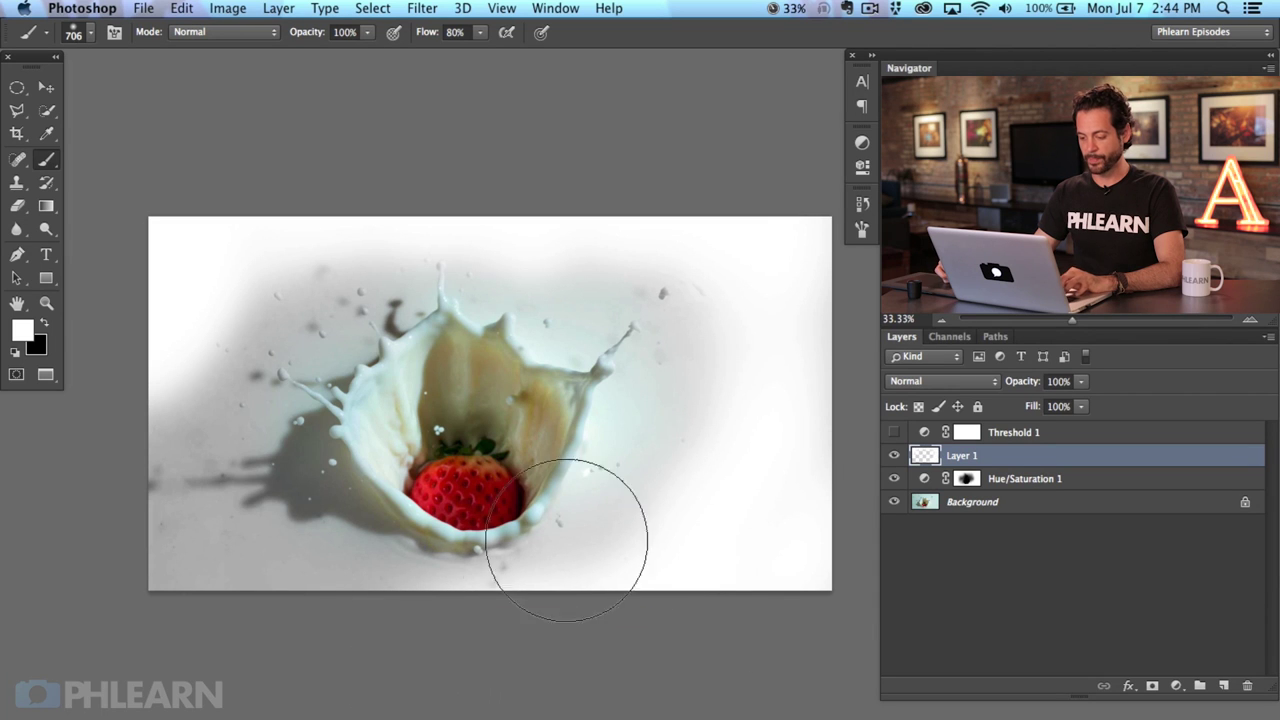
# Step: Undo the last white stroke, reduce the brush to 387 px and paint the lower and left background edges white
pyautogui.press('super+z')
pyautogui.keyDown('ctrl'); pyautogui.keyDown('alt'); pyautogui.moveTo(633, 542); pyautogui.dragTo(583, 594); pyautogui.keyUp('alt'); pyautogui.keyUp('ctrl')
pyautogui.moveTo(397, 601)
pyautogui.mouseDown()
pyautogui.moveTo(230, 608)
pyautogui.moveTo(231, 563)
pyautogui.moveTo(141, 609)
pyautogui.moveTo(149, 453)
pyautogui.moveTo(163, 427)
pyautogui.moveTo(153, 437)
pyautogui.moveTo(151, 316)
pyautogui.mouseUp()
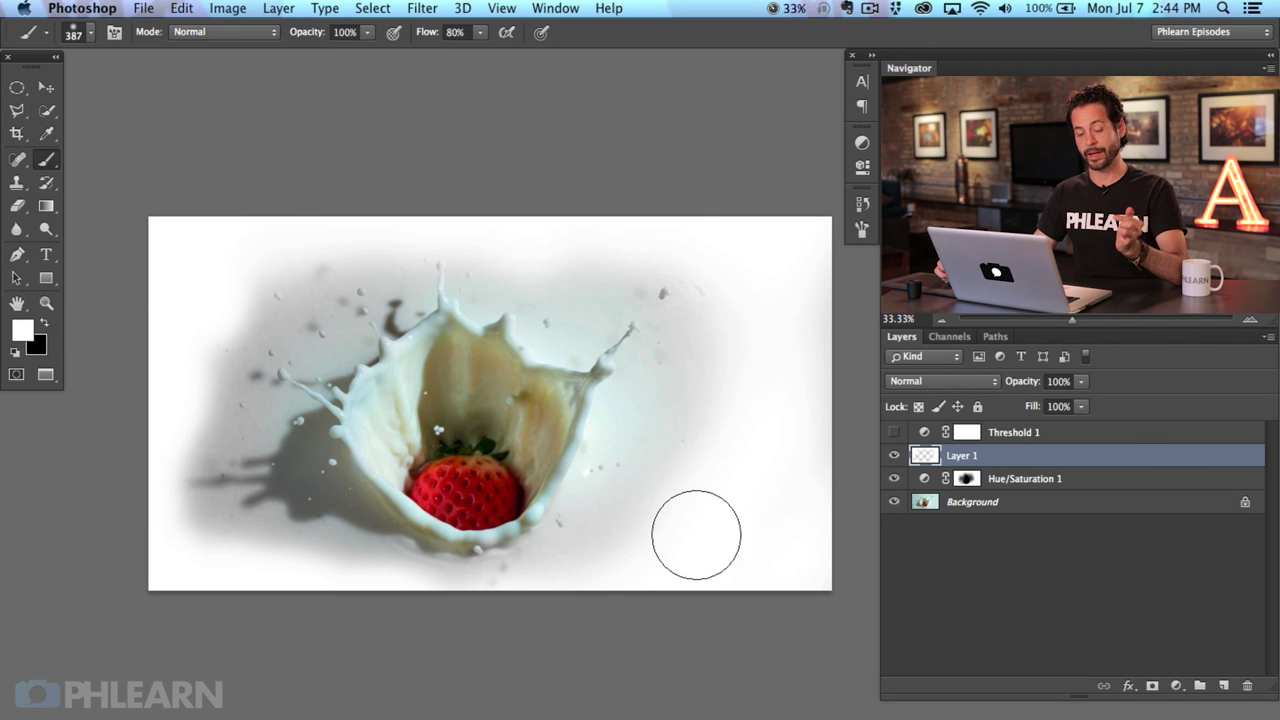
# Step: Toggle Layer 1's visibility to compare the background with and without the painted white
pyautogui.click(894, 456)
pyautogui.click(894, 456)
pyautogui.click(894, 456)
pyautogui.click(894, 456)
pyautogui.click(894, 456)
pyautogui.click(894, 456)
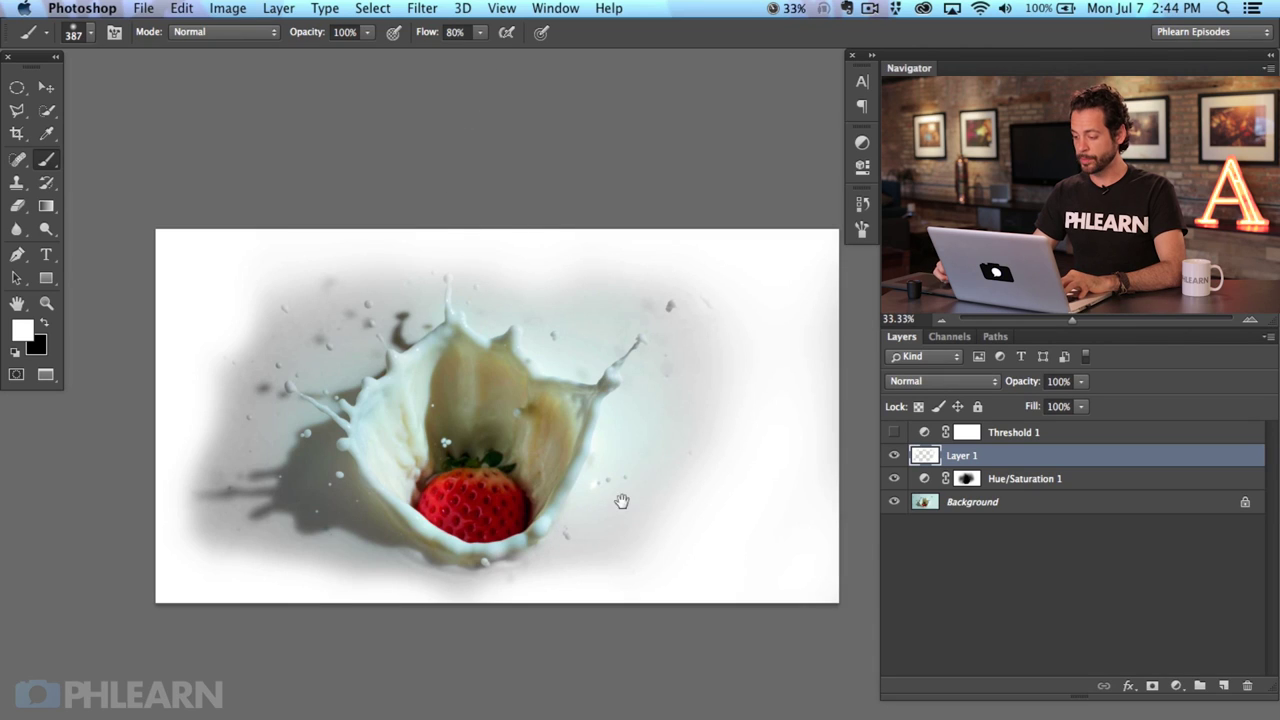
# Step: Set Layer 1's Blend If for the underlying layer to a split black range of 0 / 168
pyautogui.moveTo(621, 500); pyautogui.dragTo(678, 478)
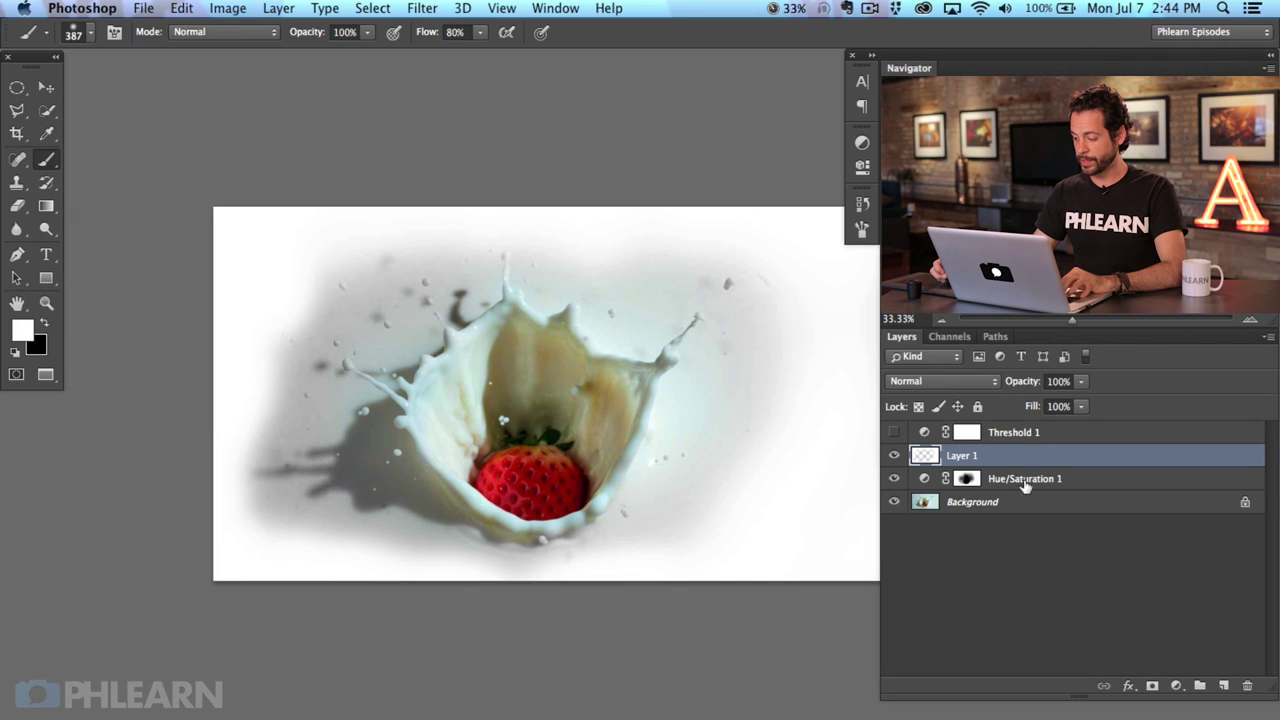
pyautogui.doubleClick(1033, 462)
pyautogui.moveTo(729, 120); pyautogui.dragTo(324, 269)
pyautogui.moveTo(664, 393); pyautogui.dragTo(755, 366)
pyautogui.moveTo(414, 267); pyautogui.dragTo(369, 186)
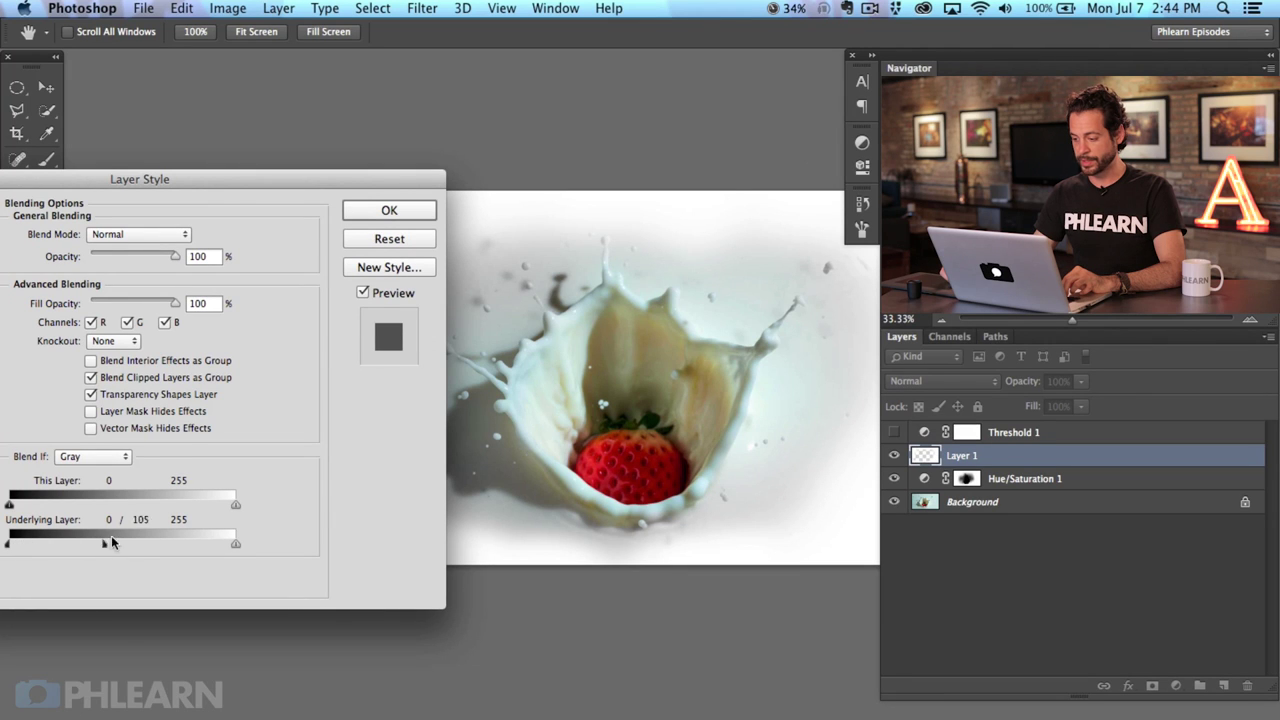
pyautogui.moveTo(184, 522); pyautogui.dragTo(207, 522)
pyautogui.moveTo(503, 476); pyautogui.dragTo(638, 452)
pyautogui.moveTo(167, 544)
pyautogui.mouseDown()
pyautogui.moveTo(117, 554)
pyautogui.moveTo(185, 545)
pyautogui.moveTo(146, 540)
pyautogui.moveTo(232, 542)
pyautogui.moveTo(153, 539)
pyautogui.mouseUp()
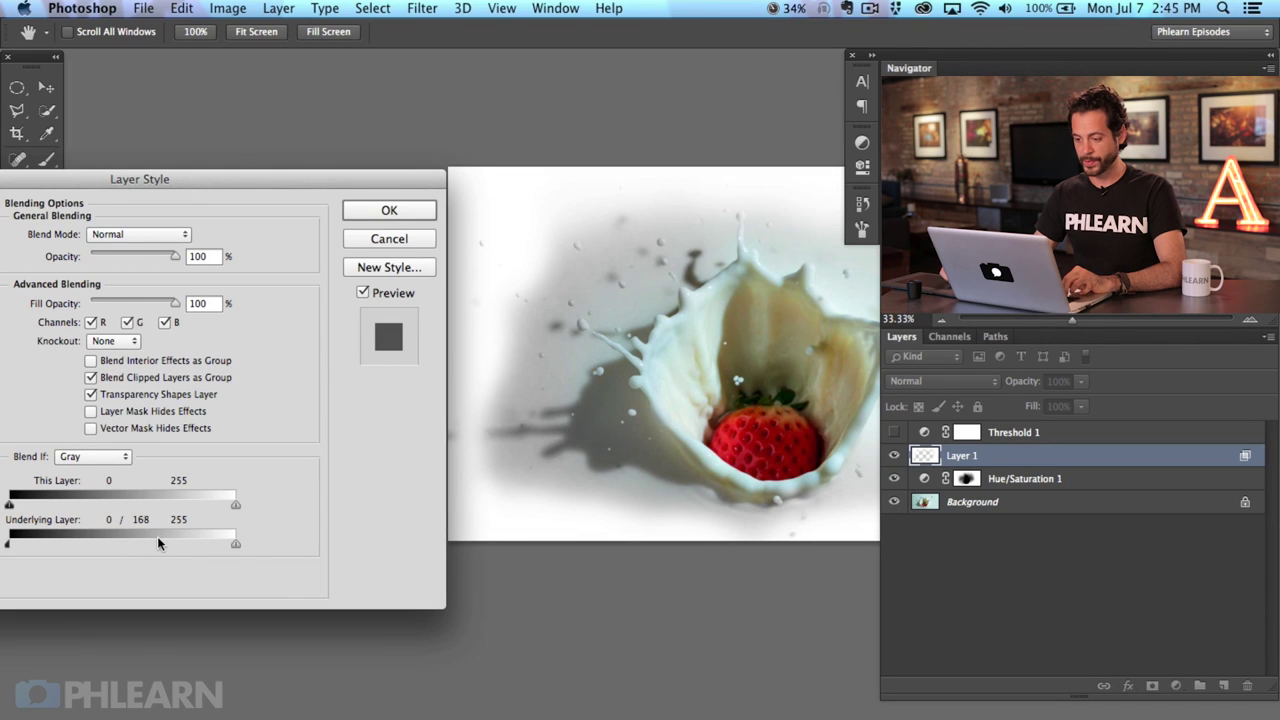
pyautogui.click(400, 210)
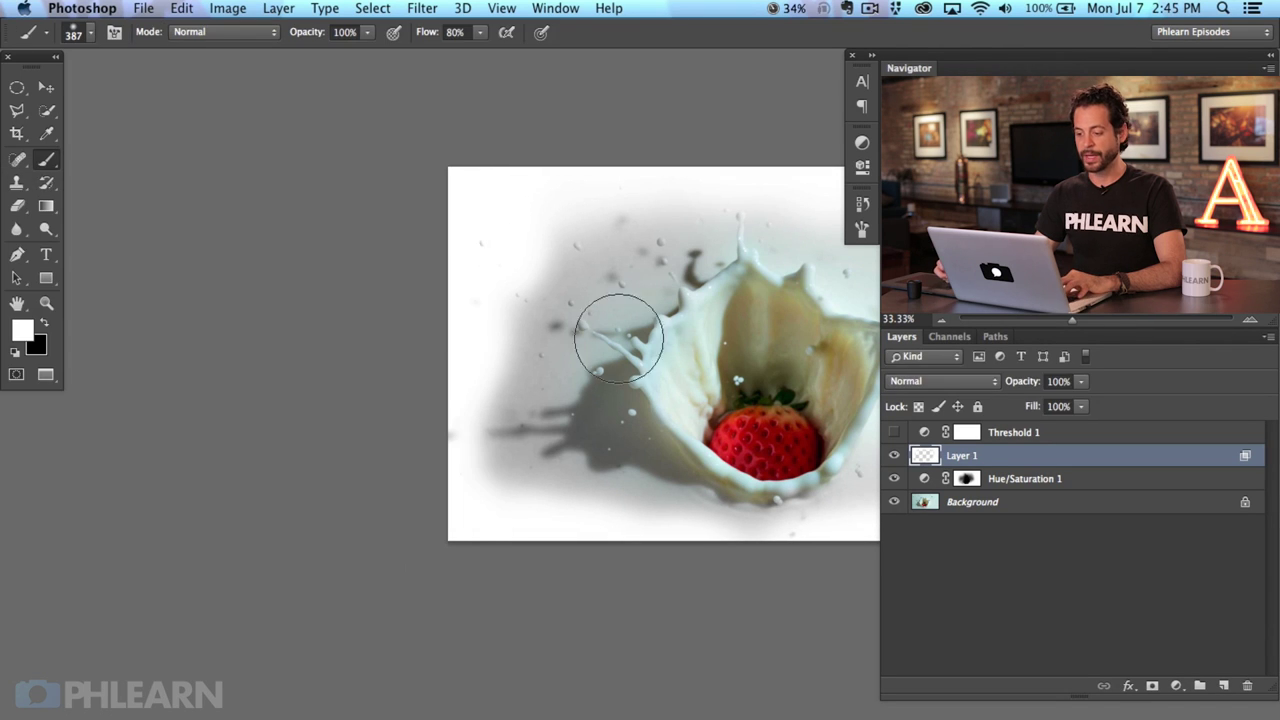
# Step: Toggle Layer 1 off and on to examine how the shadows and droplets blend with the white paint
pyautogui.hscroll(5, 600, 380)
pyautogui.click(895, 456)
pyautogui.click(895, 456)
pyautogui.click(895, 457)
pyautogui.click(895, 457)
pyautogui.hscroll(2, 713, 521)
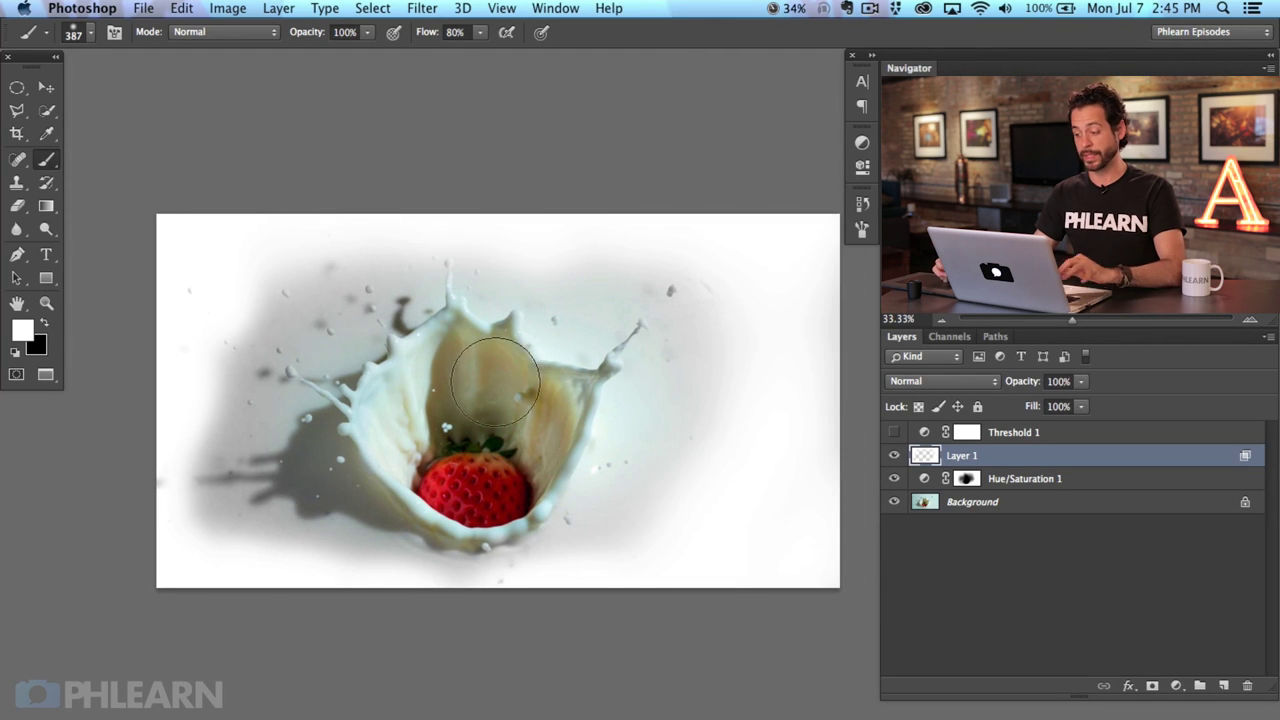
# Step: Add a new layer above Layer 1 and paint soft white around the splash with a 580 px brush, lowering the flow to 40%
pyautogui.press('super+alt+shift+n')
pyautogui.moveTo(220, 428); pyautogui.dragTo(252, 414)
pyautogui.click(248, 386)
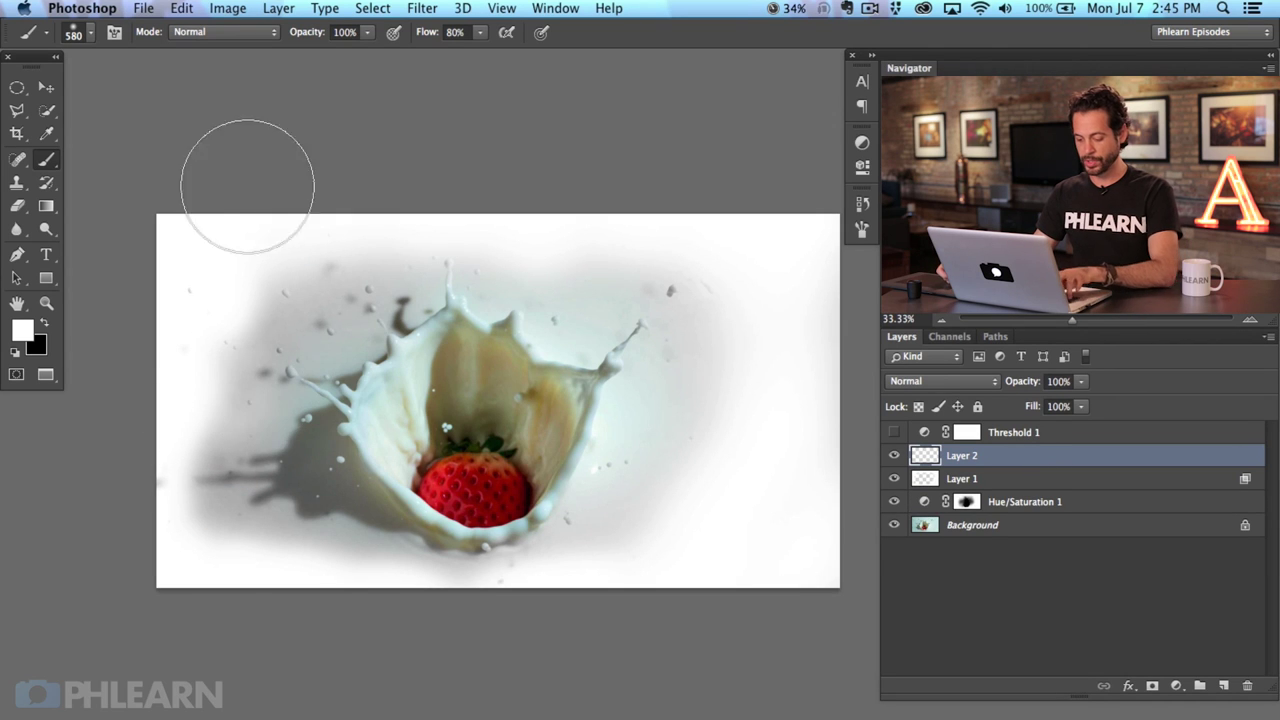
pyautogui.moveTo(266, 342)
pyautogui.mouseDown()
pyautogui.moveTo(224, 346)
pyautogui.moveTo(242, 389)
pyautogui.moveTo(317, 363)
pyautogui.moveTo(352, 270)
pyautogui.moveTo(294, 269)
pyautogui.moveTo(300, 336)
pyautogui.moveTo(345, 282)
pyautogui.moveTo(415, 283)
pyautogui.moveTo(435, 217)
pyautogui.moveTo(276, 314)
pyautogui.moveTo(291, 376)
pyautogui.moveTo(261, 453)
pyautogui.moveTo(265, 422)
pyautogui.moveTo(259, 555)
pyautogui.moveTo(366, 594)
pyautogui.moveTo(297, 549)
pyautogui.moveTo(222, 533)
pyautogui.moveTo(214, 417)
pyautogui.moveTo(197, 514)
pyautogui.moveTo(316, 282)
pyautogui.moveTo(322, 310)
pyautogui.moveTo(467, 308)
pyautogui.moveTo(554, 236)
pyautogui.moveTo(578, 288)
pyautogui.moveTo(678, 313)
pyautogui.moveTo(711, 280)
pyautogui.moveTo(719, 303)
pyautogui.moveTo(655, 537)
pyautogui.moveTo(656, 491)
pyautogui.moveTo(645, 510)
pyautogui.moveTo(593, 513)
pyautogui.moveTo(557, 589)
pyautogui.moveTo(660, 456)
pyautogui.mouseUp()
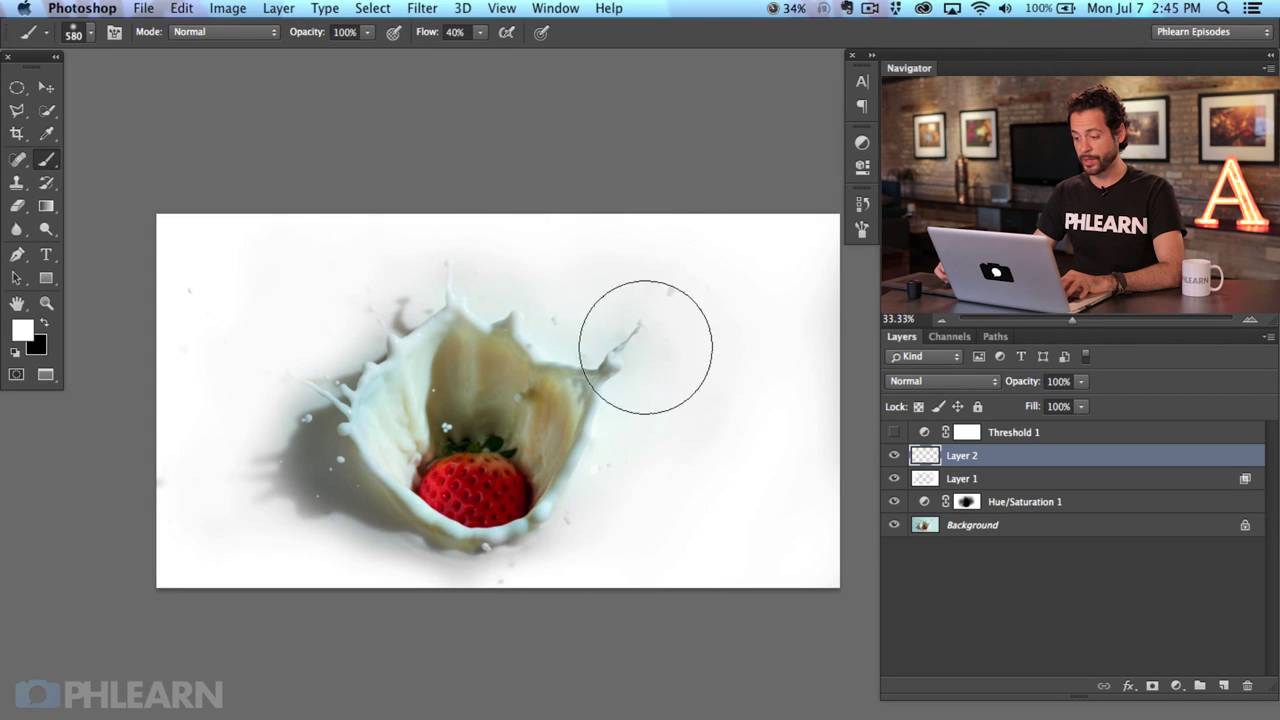
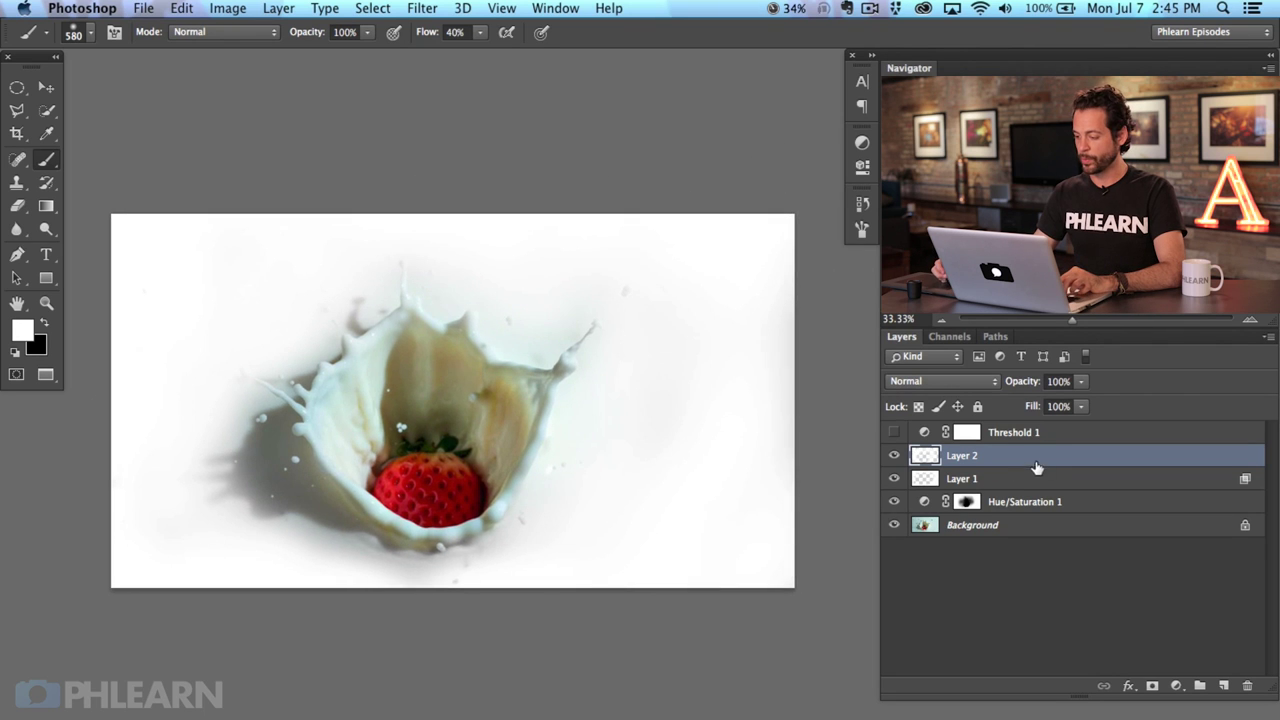
# Step: Set Layer 2's Blend If for the underlying layer to a split black range of 0 / 165
pyautogui.doubleClick(1041, 466)
pyautogui.moveTo(674, 128); pyautogui.dragTo(320, 183)
pyautogui.moveTo(681, 403); pyautogui.dragTo(717, 340)
pyautogui.moveTo(505, 185); pyautogui.dragTo(686, 350)
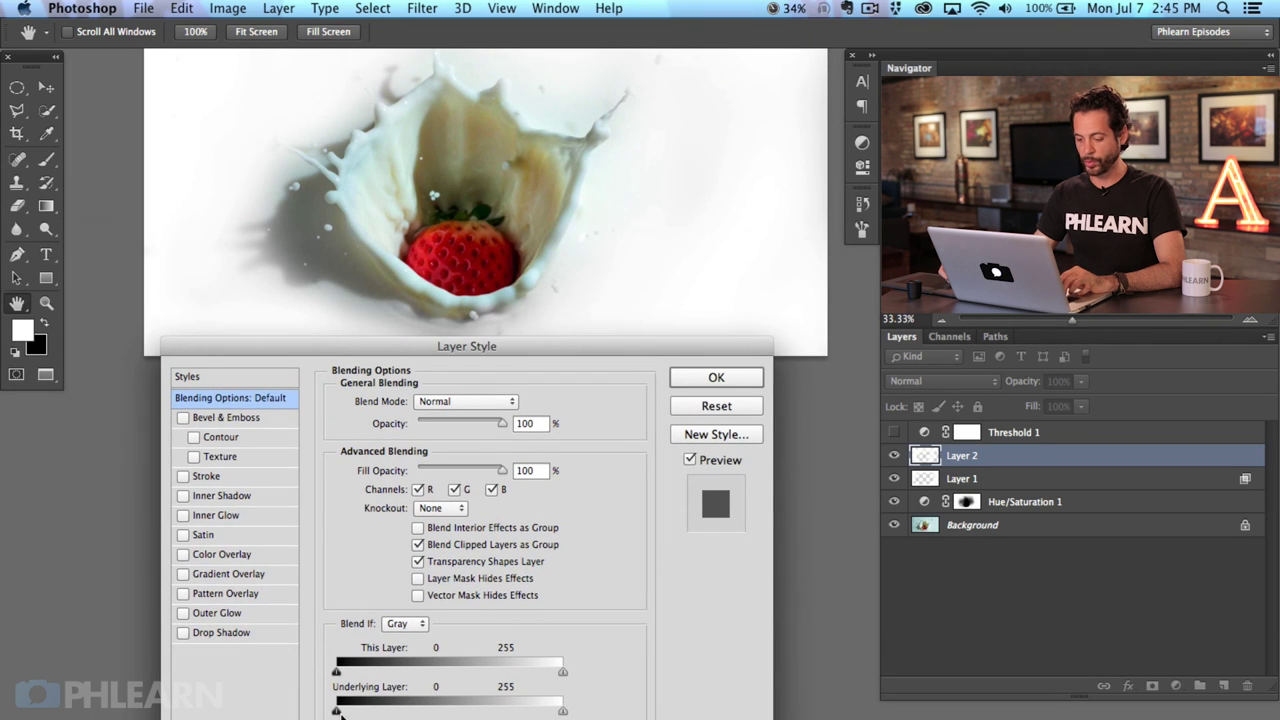
pyautogui.moveTo(337, 711); pyautogui.dragTo(270, 712)
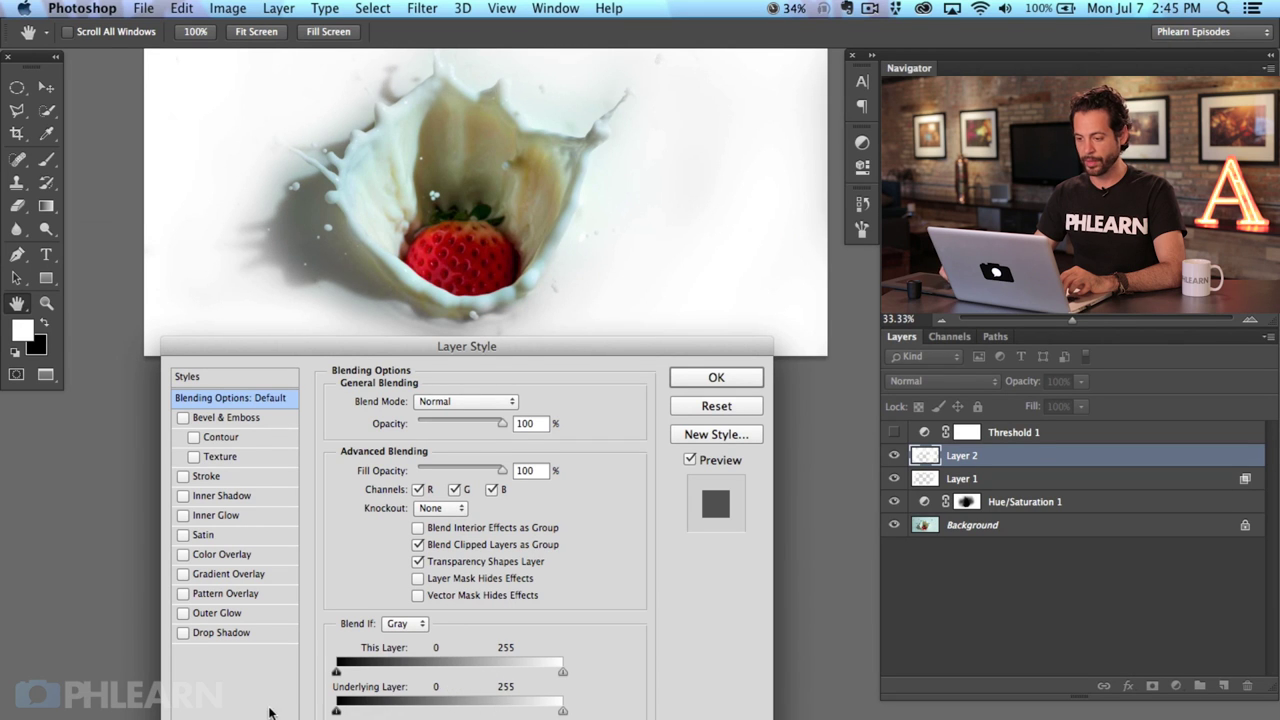
pyautogui.moveTo(421, 181); pyautogui.dragTo(417, 212)
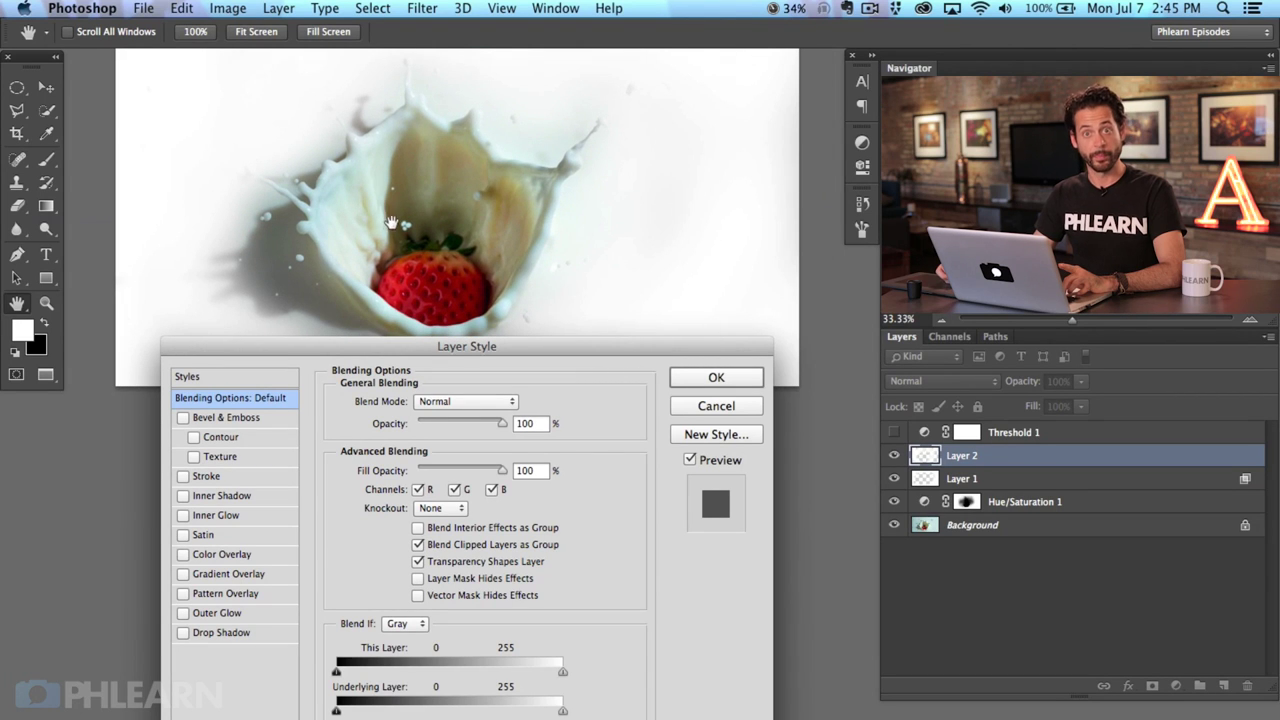
pyautogui.press('alt')
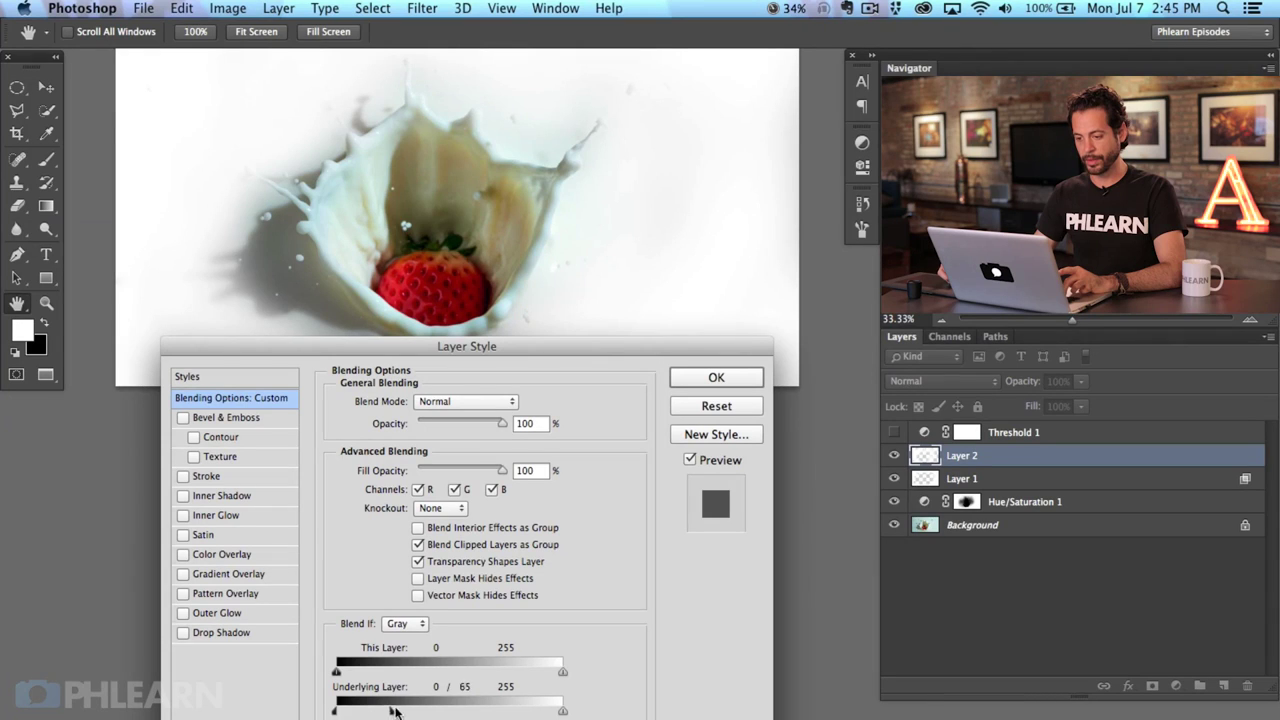
pyautogui.moveTo(392, 705); pyautogui.dragTo(476, 667)
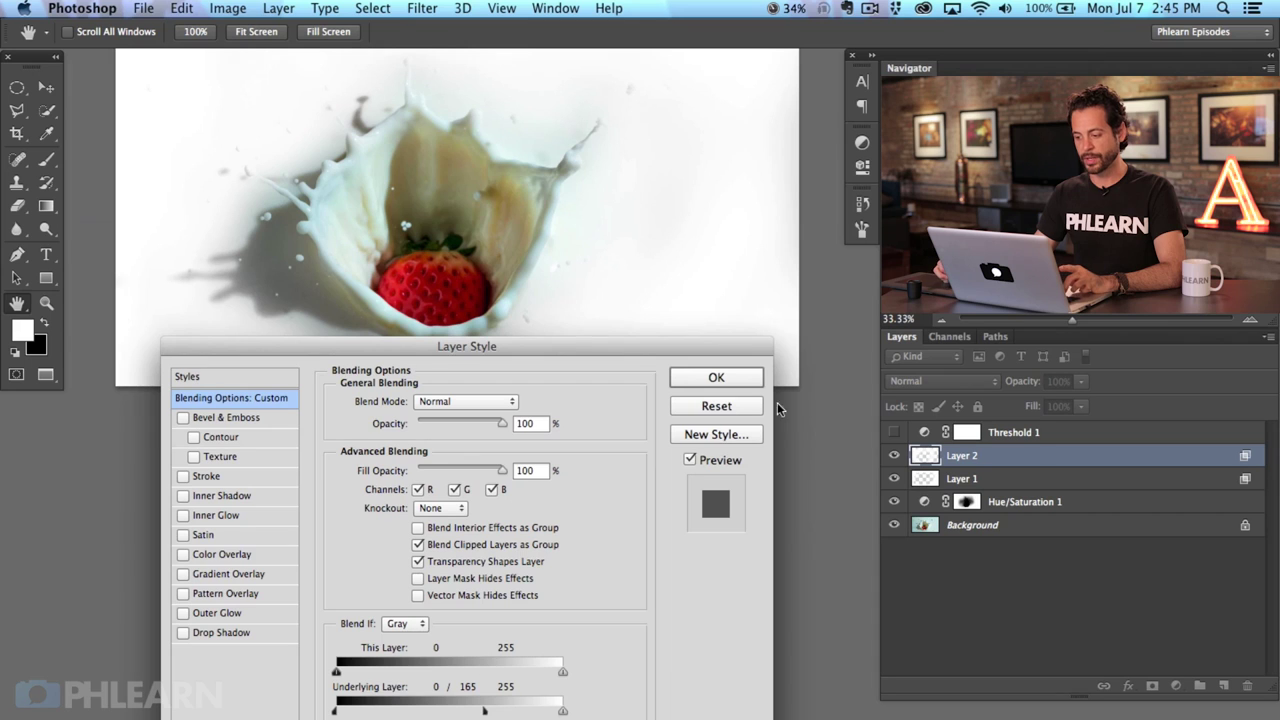
pyautogui.click(744, 377)
pyautogui.press('b')
# Step: Show the Threshold 1 check layer and keep its threshold level at 255
pyautogui.moveTo(666, 277)
pyautogui.mouseDown()
pyautogui.moveTo(663, 563)
pyautogui.moveTo(678, 482)
pyautogui.mouseUp()
pyautogui.click(895, 433)
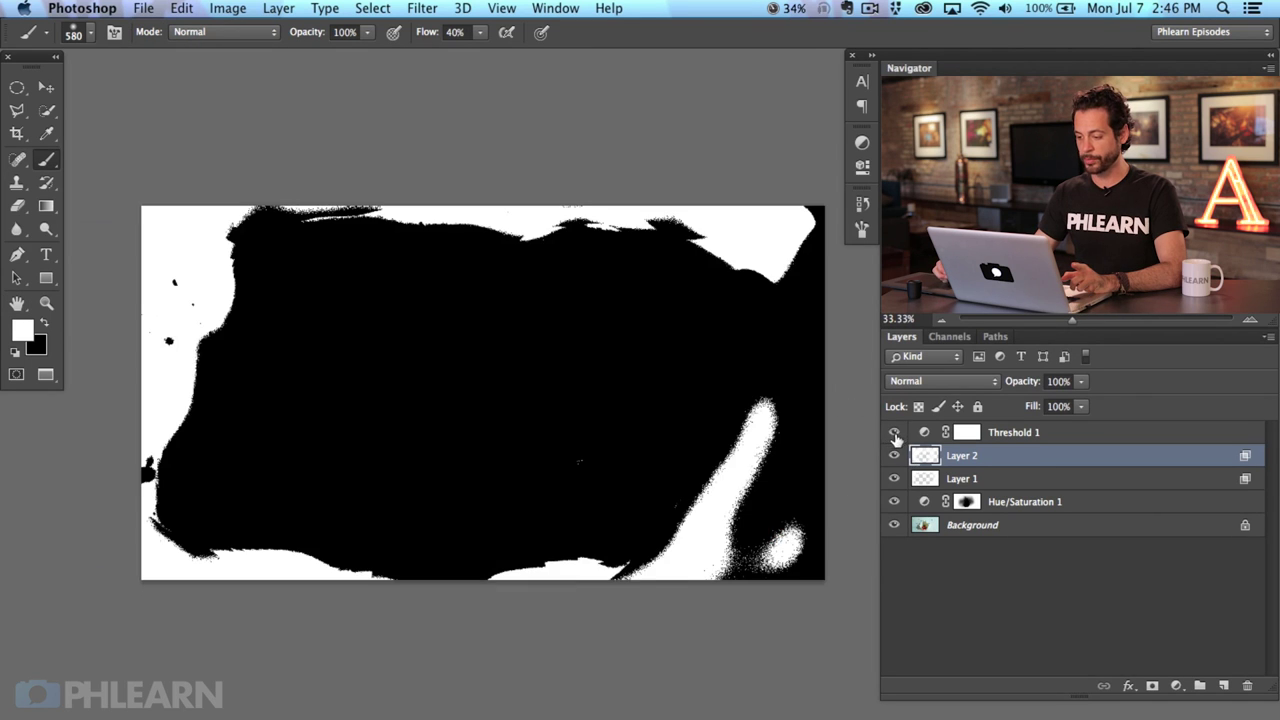
pyautogui.click(925, 434)
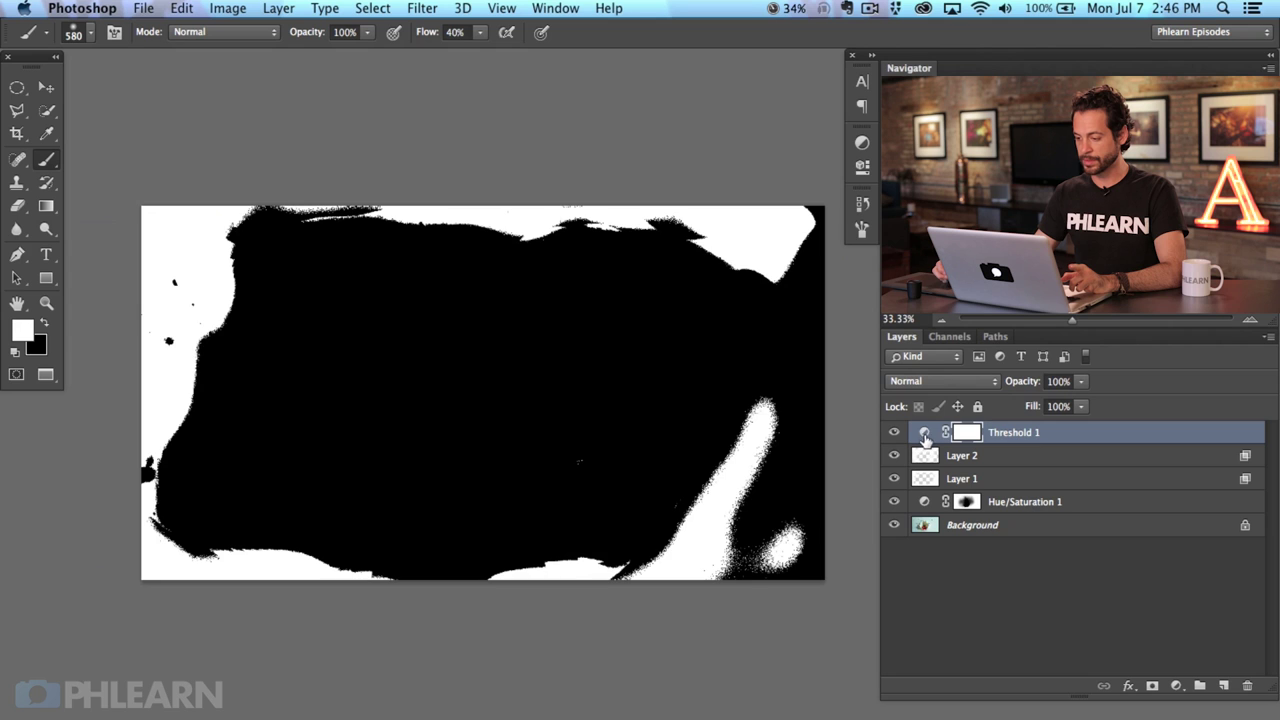
pyautogui.doubleClick(925, 436)
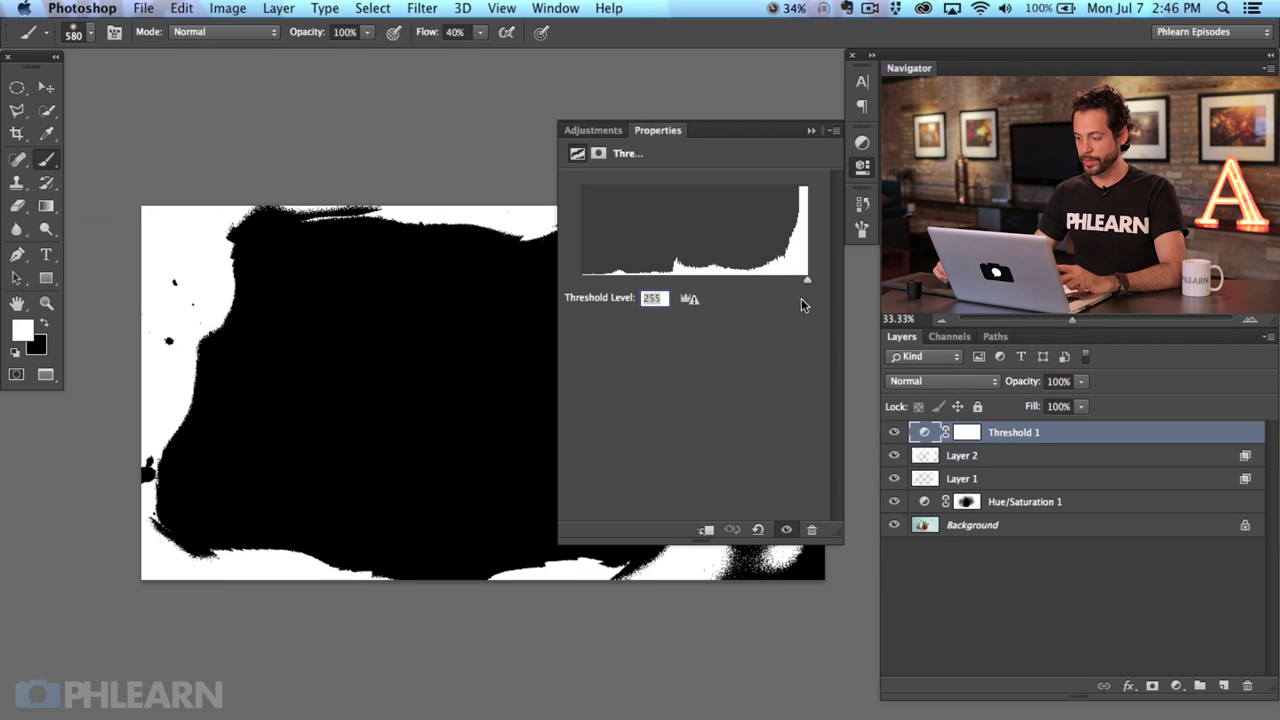
pyautogui.moveTo(806, 277)
pyautogui.mouseDown()
pyautogui.moveTo(558, 289)
pyautogui.moveTo(812, 275)
pyautogui.mouseUp()
pyautogui.moveTo(480, 465); pyautogui.dragTo(314, 483)
pyautogui.click(862, 168)
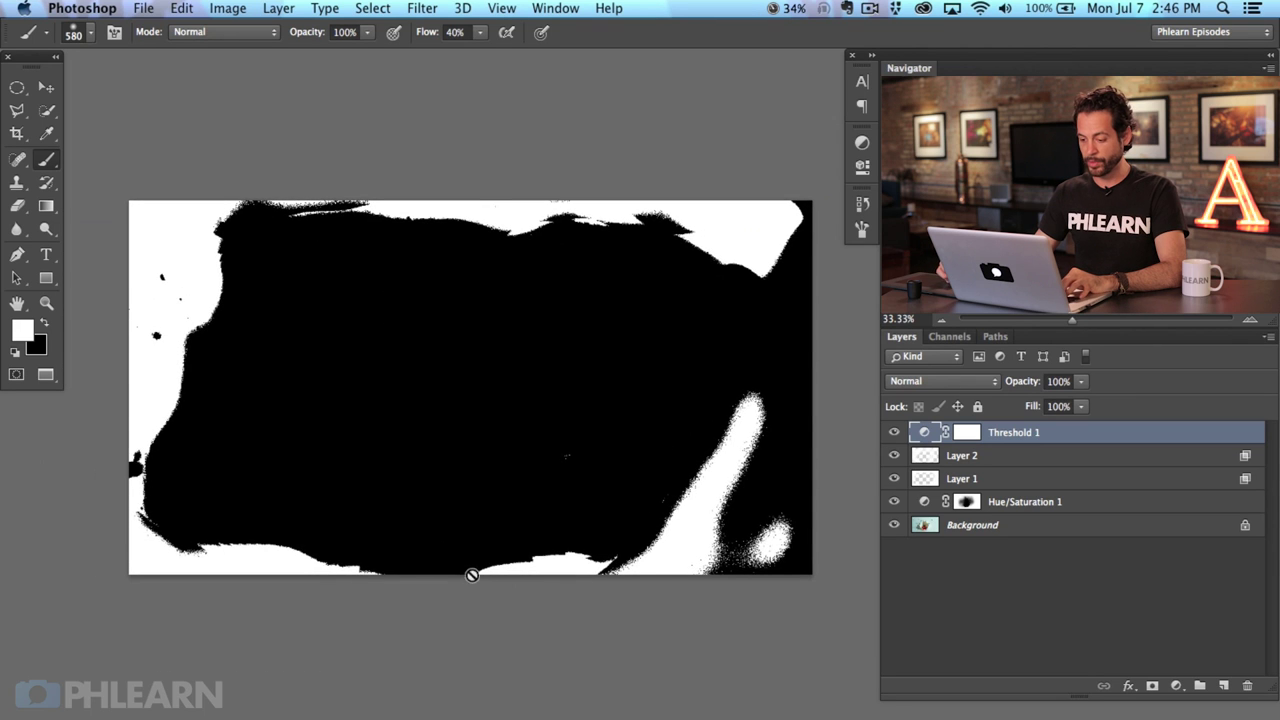
# Step: Add a new layer above Layer 2 and paint the bottom, left and upper-left image borders white with a roughly 220 px brush at 100% flow
pyautogui.press('super+plus')
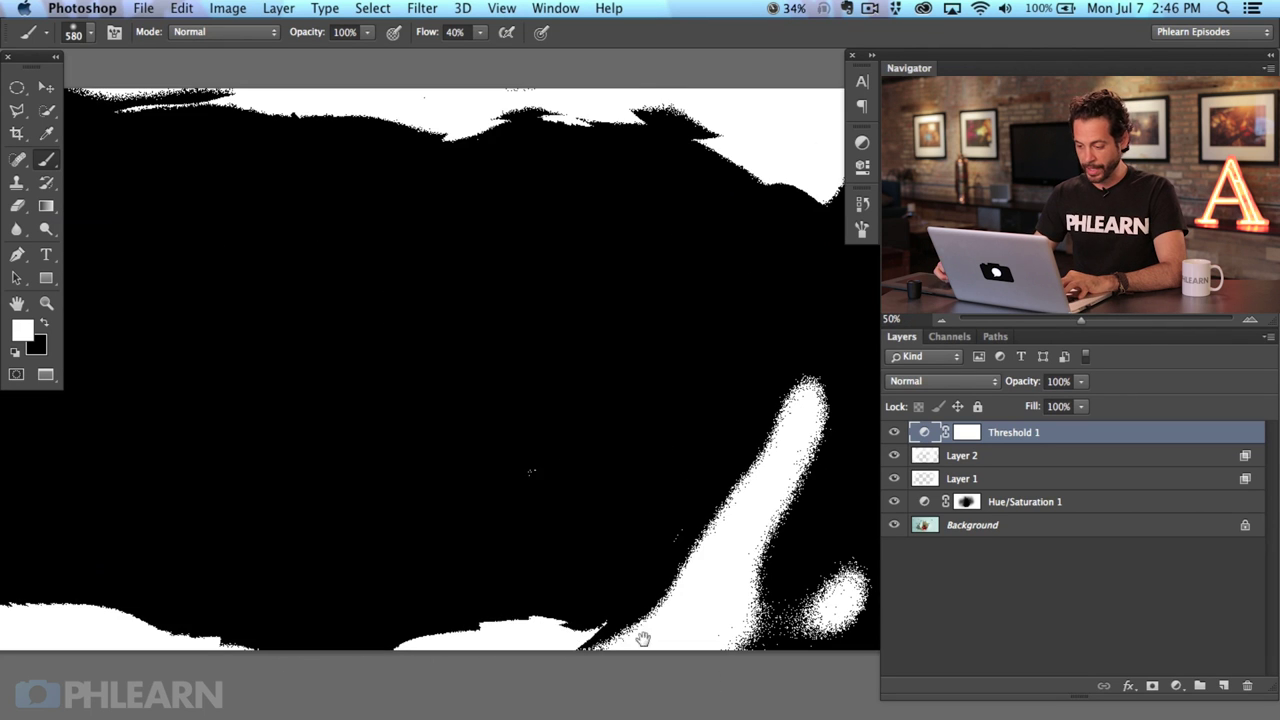
pyautogui.moveTo(643, 640); pyautogui.dragTo(707, 479)
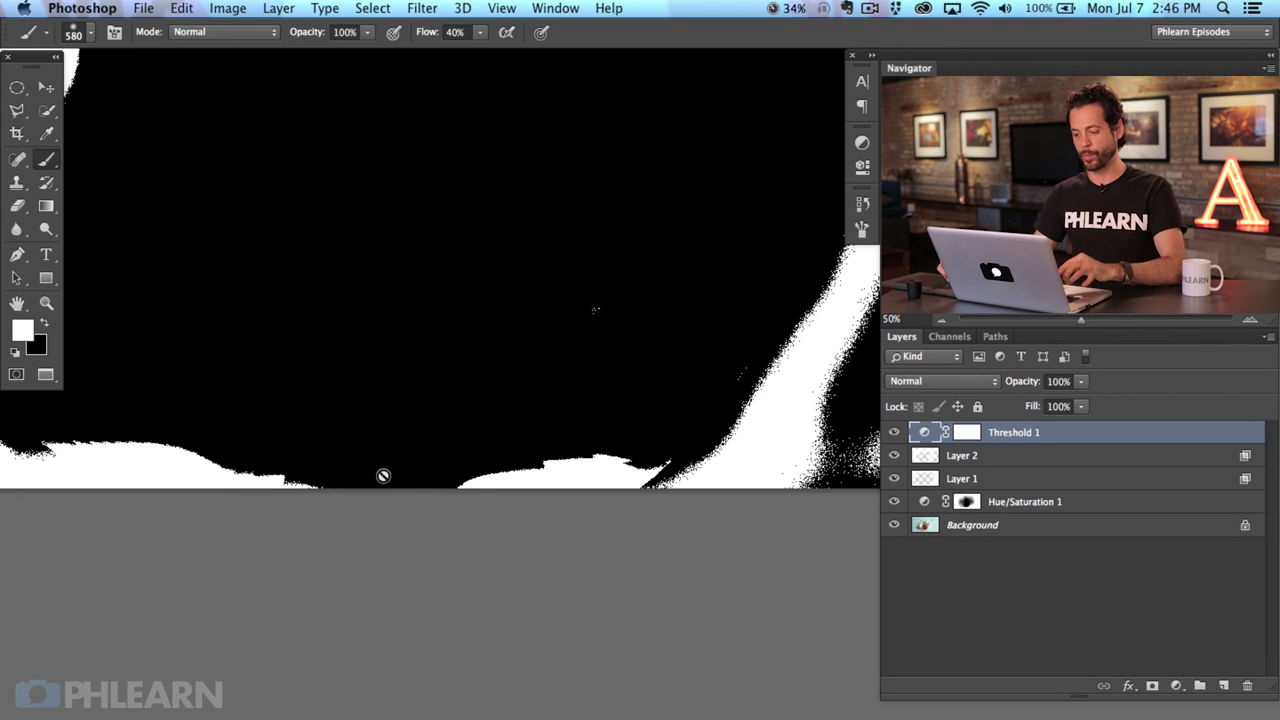
pyautogui.press('super+minus')
pyautogui.hscroll(3, 806, 595)
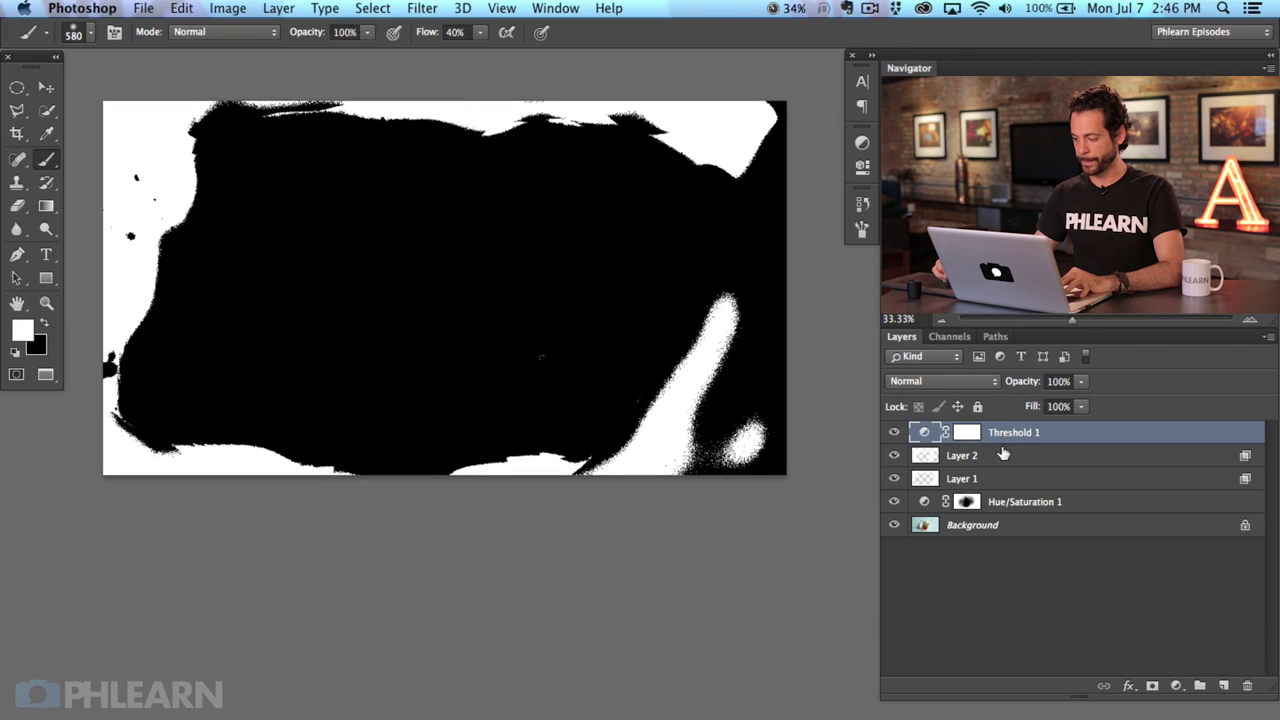
pyautogui.click(1000, 455)
pyautogui.press('super+alt+shift+n')
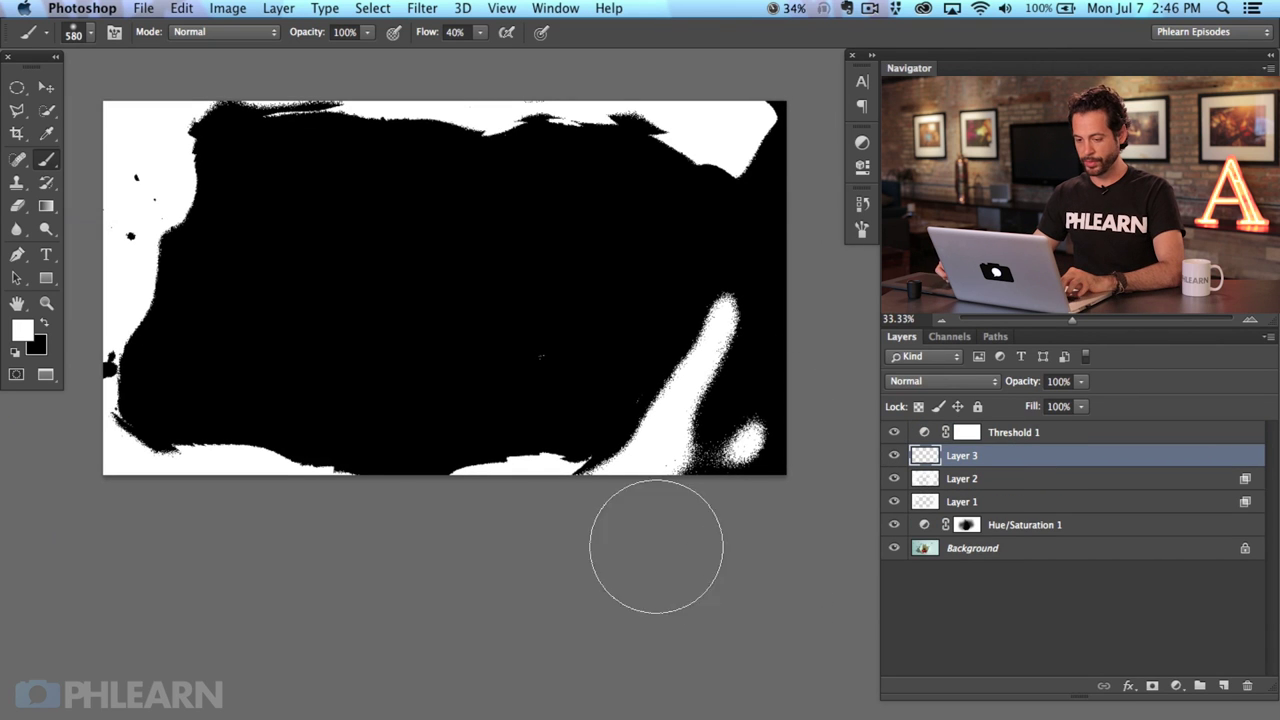
pyautogui.rightClick(463, 480)
pyautogui.click(465, 433)
pyautogui.moveTo(492, 416)
pyautogui.mouseDown()
pyautogui.moveTo(451, 434)
pyautogui.moveTo(426, 394)
pyautogui.mouseUp()
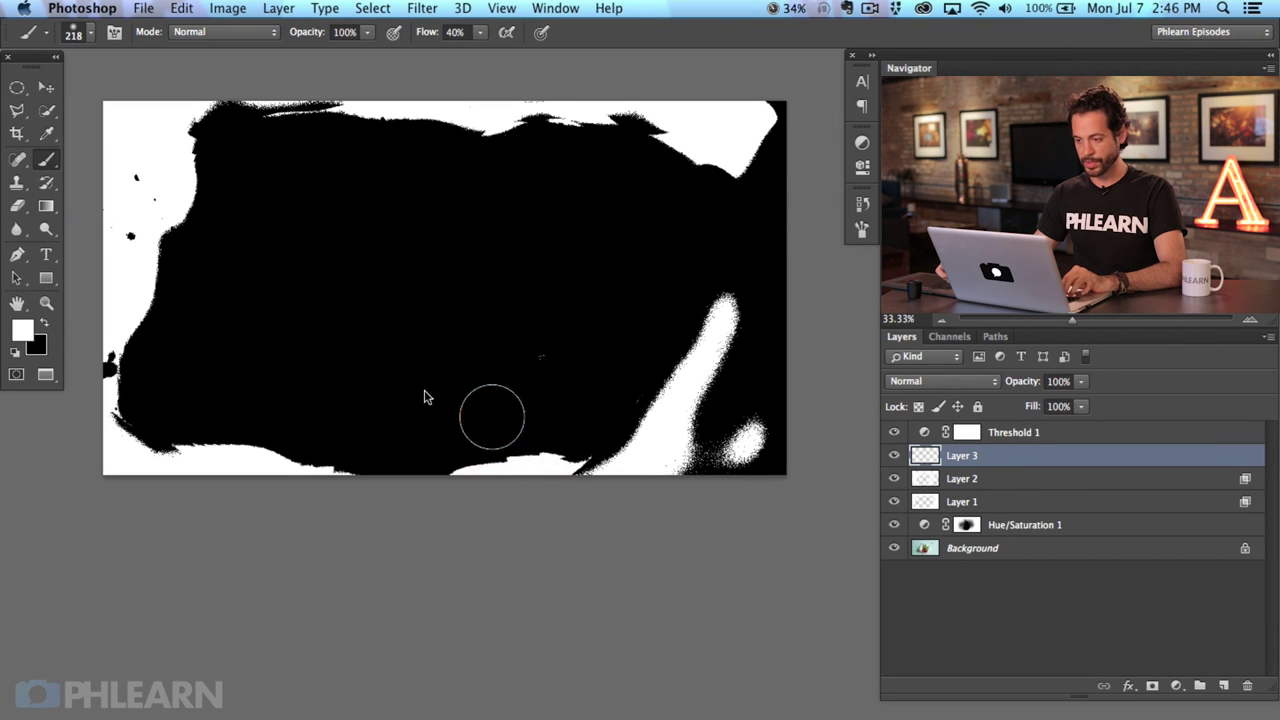
pyautogui.hotkey('shift', '0')
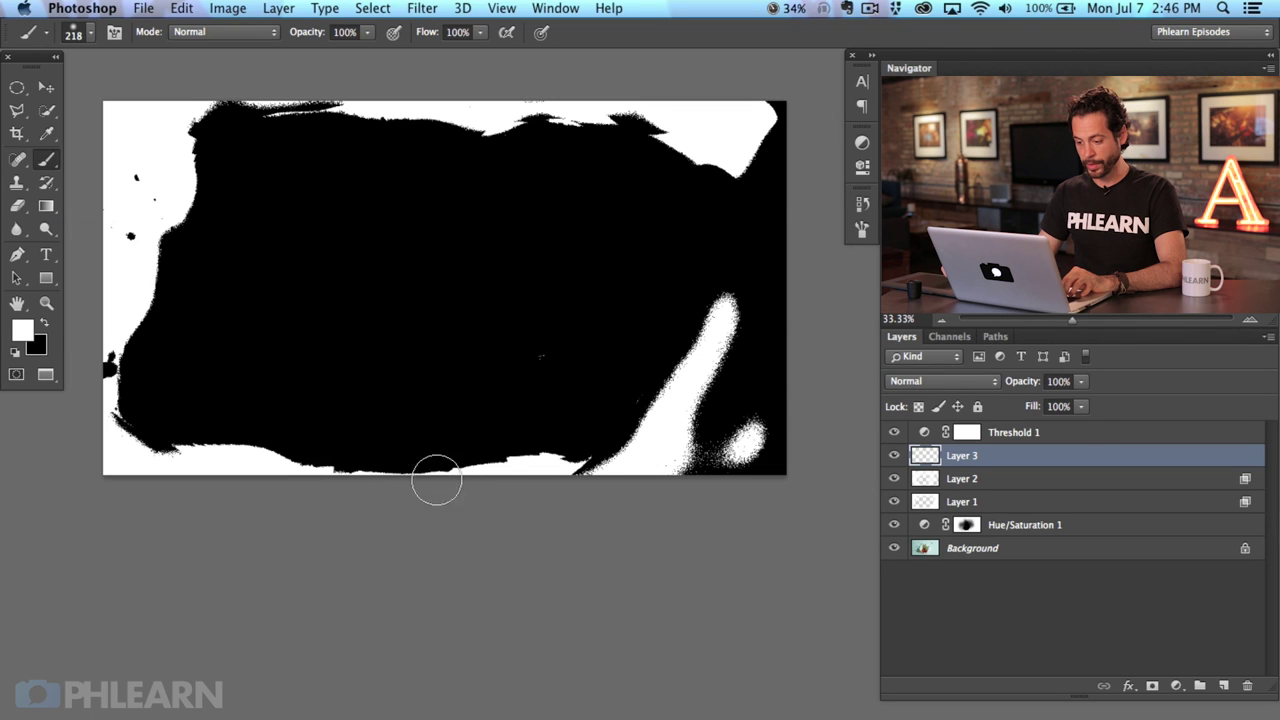
pyautogui.moveTo(101, 373)
pyautogui.mouseDown()
pyautogui.moveTo(97, 350)
pyautogui.moveTo(93, 386)
pyautogui.mouseUp()
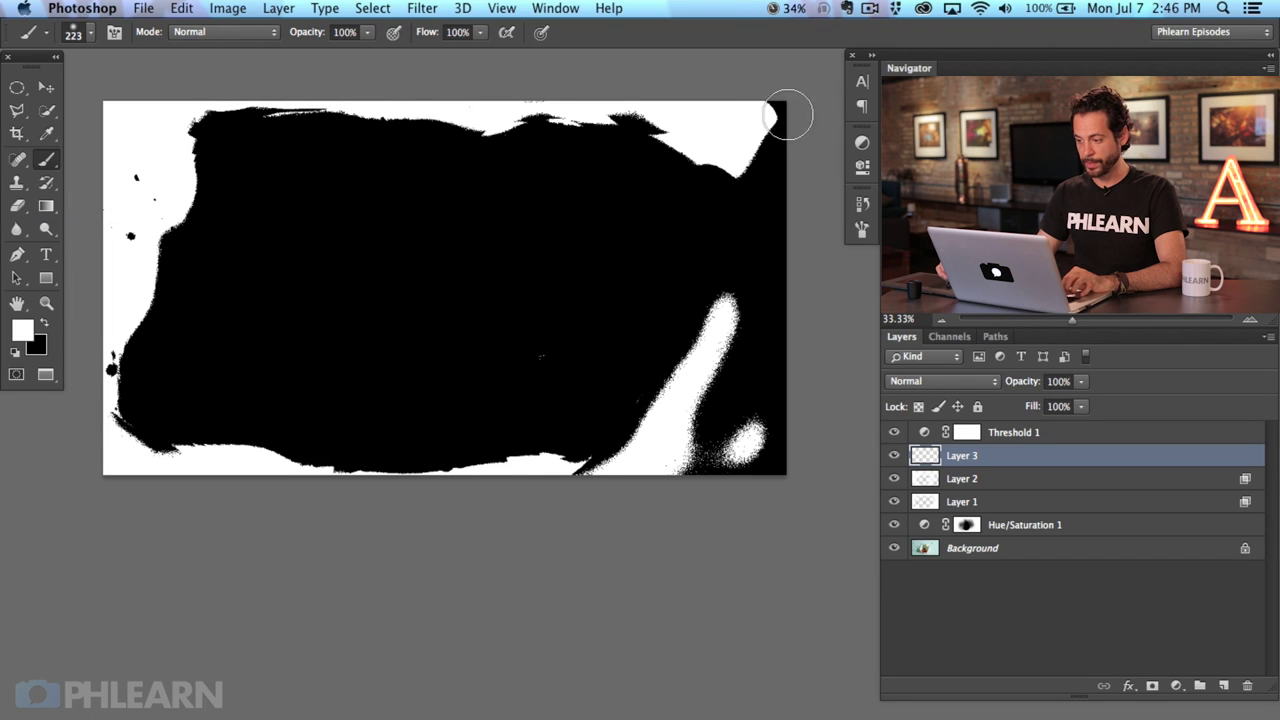
# Step: Paint the right border and lower-right corner white, clean the top border with a 93 px brush, and hide Threshold 1
pyautogui.moveTo(771, 129)
pyautogui.mouseDown()
pyautogui.moveTo(766, 337)
pyautogui.moveTo(777, 270)
pyautogui.moveTo(783, 487)
pyautogui.moveTo(754, 503)
pyautogui.moveTo(699, 489)
pyautogui.moveTo(678, 466)
pyautogui.moveTo(719, 318)
pyautogui.moveTo(697, 320)
pyautogui.mouseUp()
pyautogui.moveTo(683, 457); pyautogui.dragTo(760, 448)
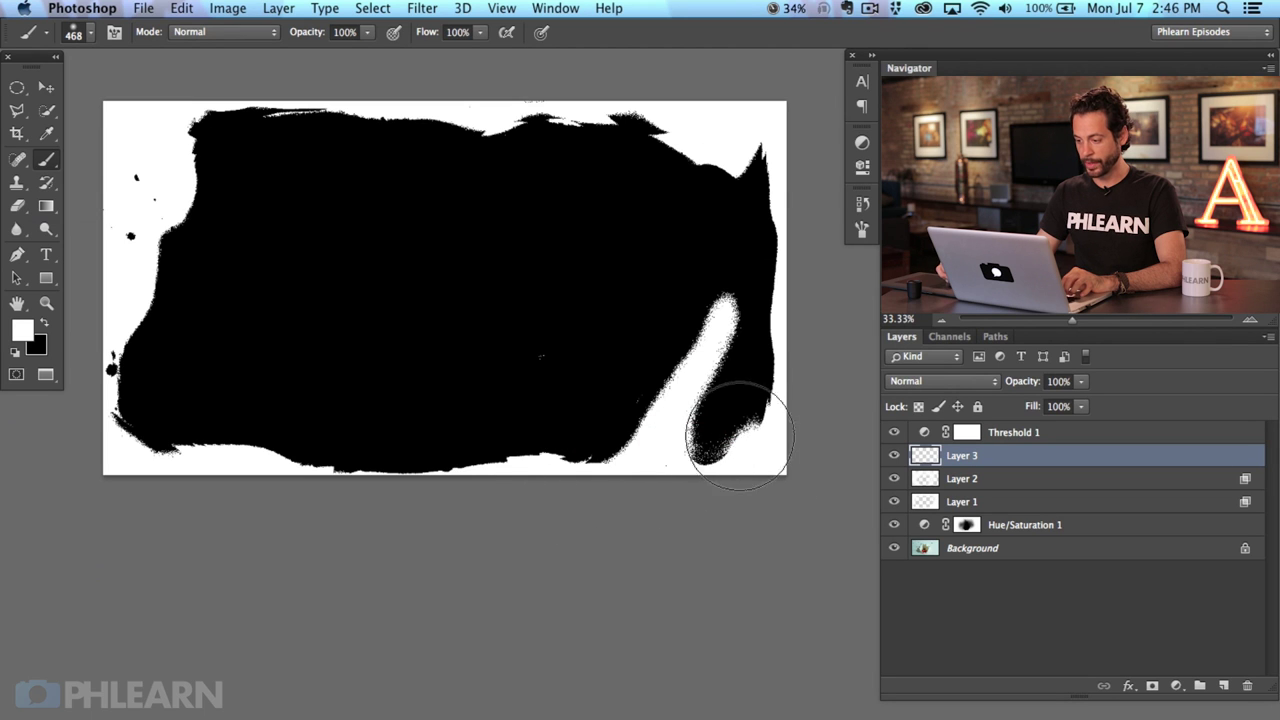
pyautogui.rightClick(578, 94)
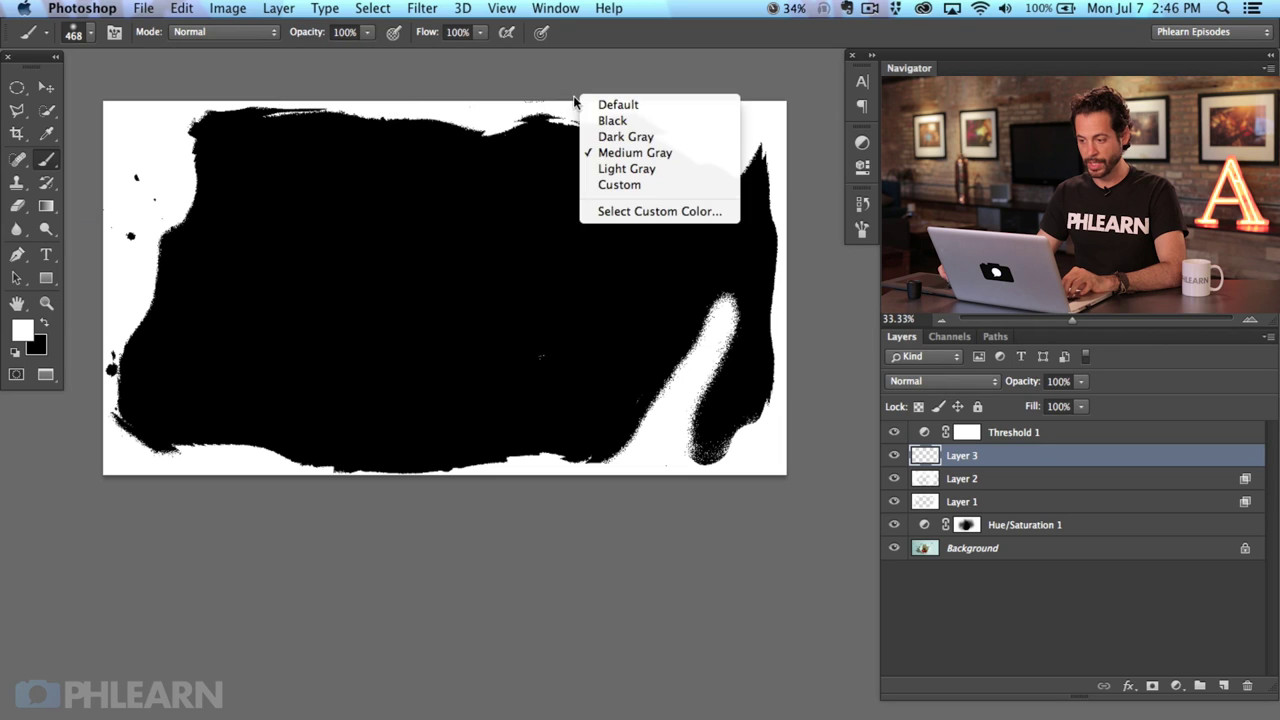
pyautogui.click(525, 130)
pyautogui.moveTo(533, 128); pyautogui.dragTo(458, 126)
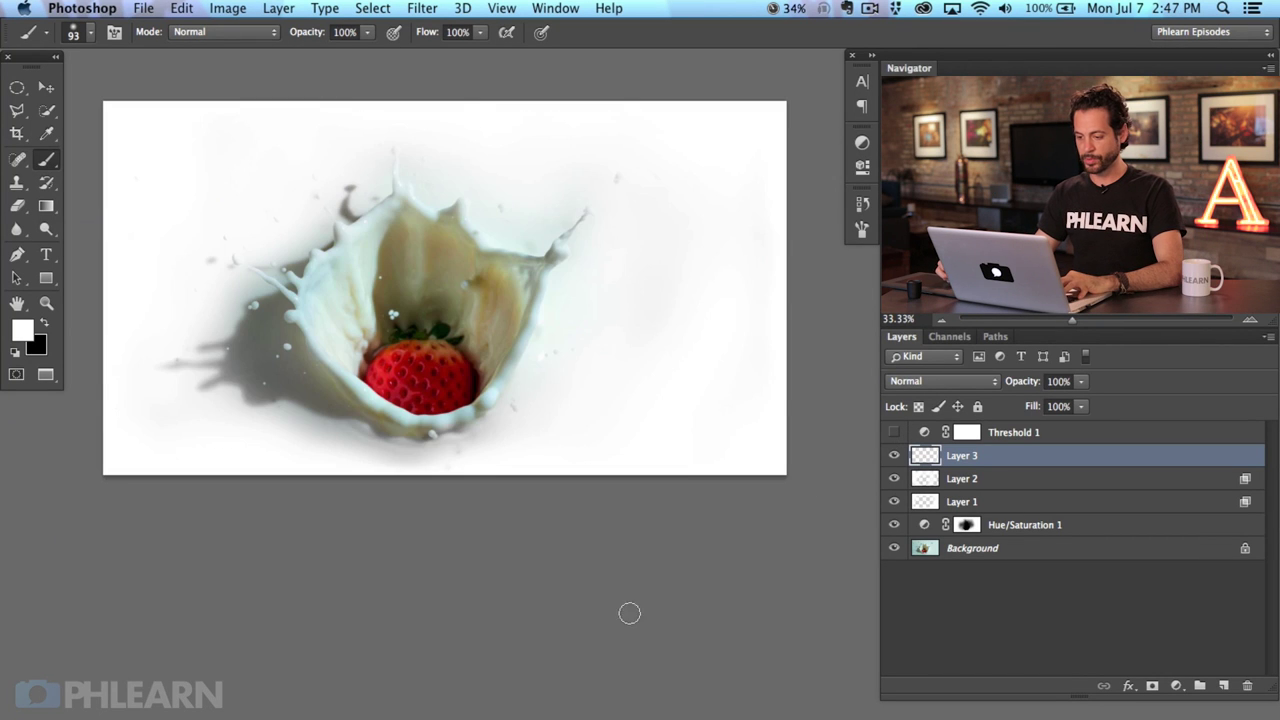
# Step: Compare the image with and without Layer 3's painted white borders
pyautogui.moveTo(613, 621); pyautogui.dragTo(668, 648)
pyautogui.scroll(2, 569, 488)
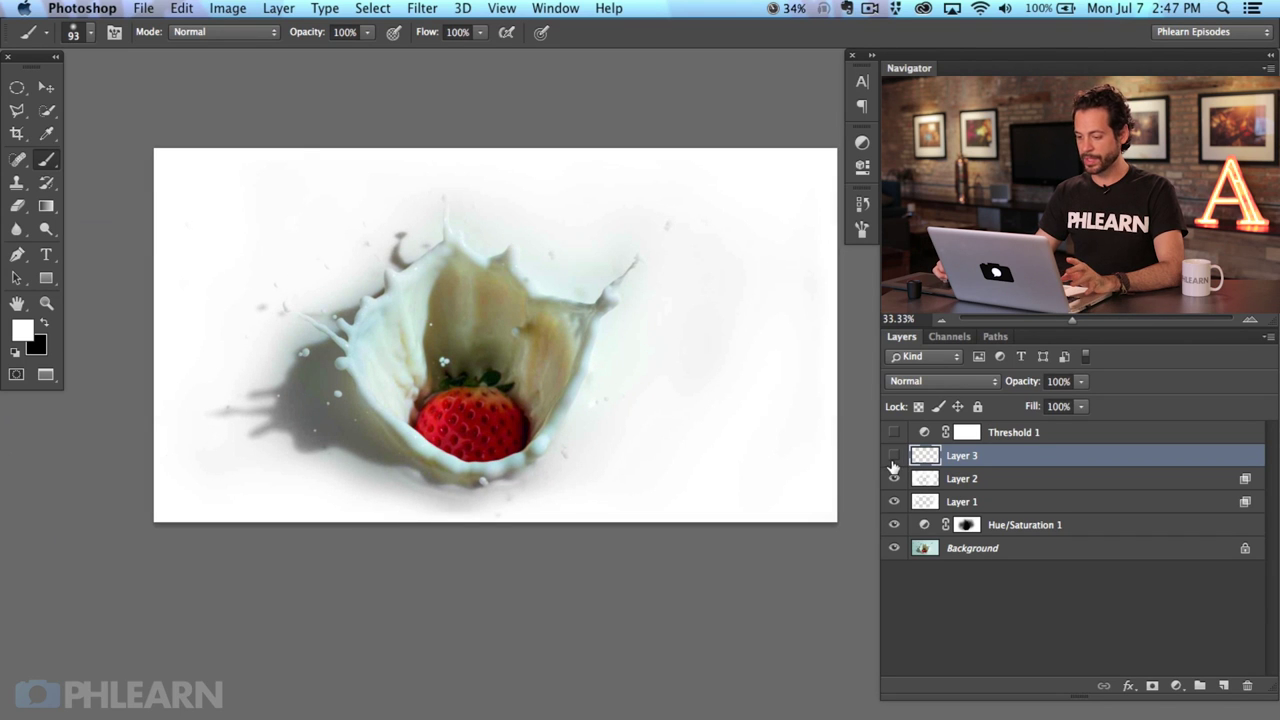
pyautogui.click(894, 458)
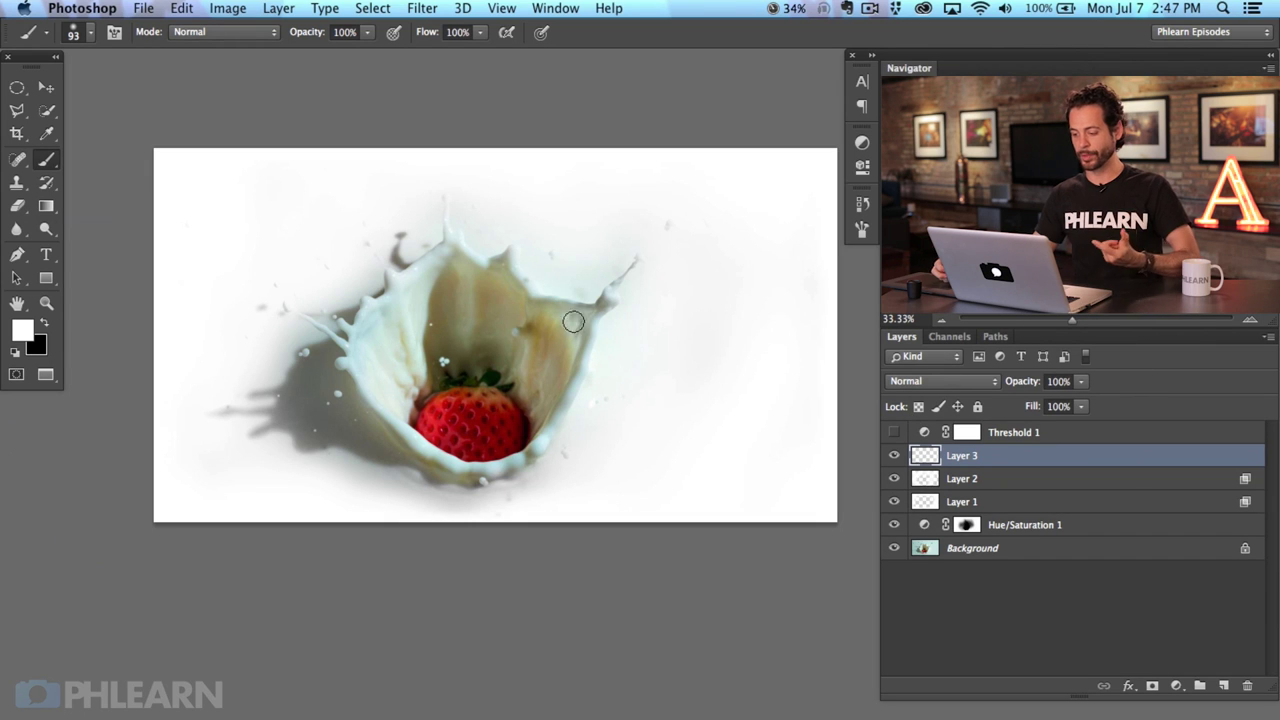
# Step: Add a Curves adjustment layer above Layer 3 and raise the RGB midtones to input 91, output 147
pyautogui.click(1176, 685)
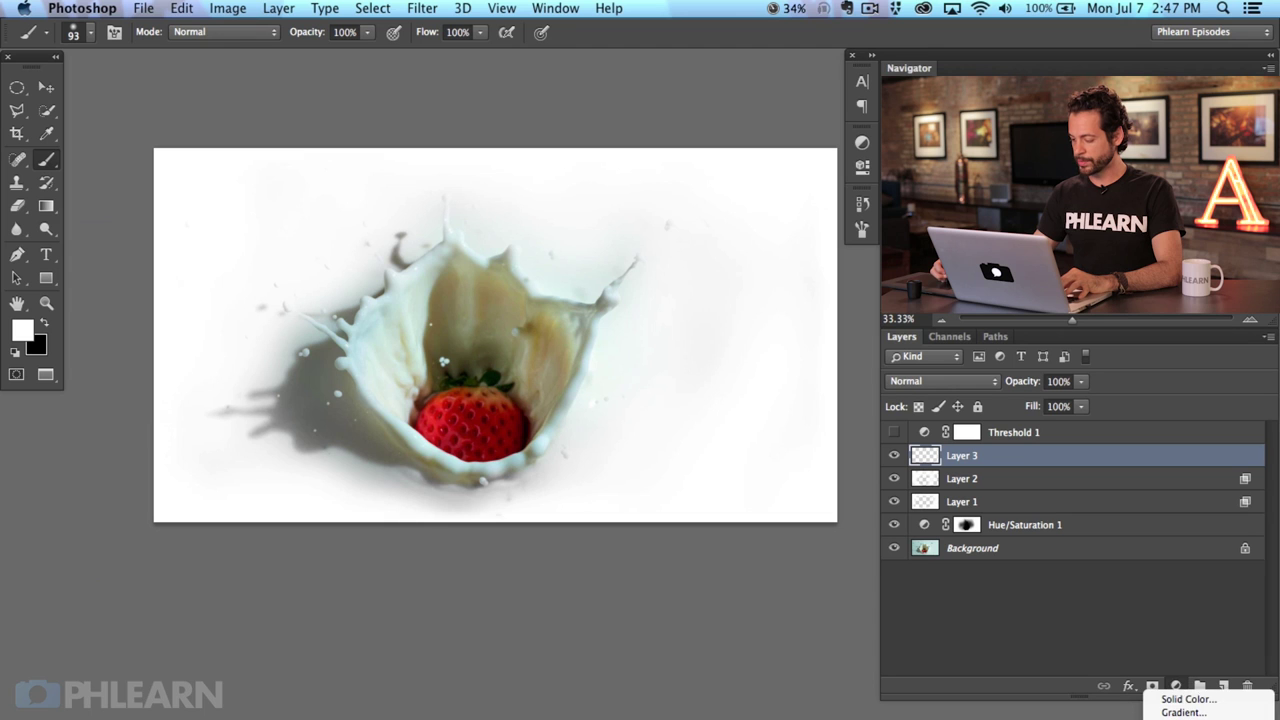
pyautogui.click(1190, 712)
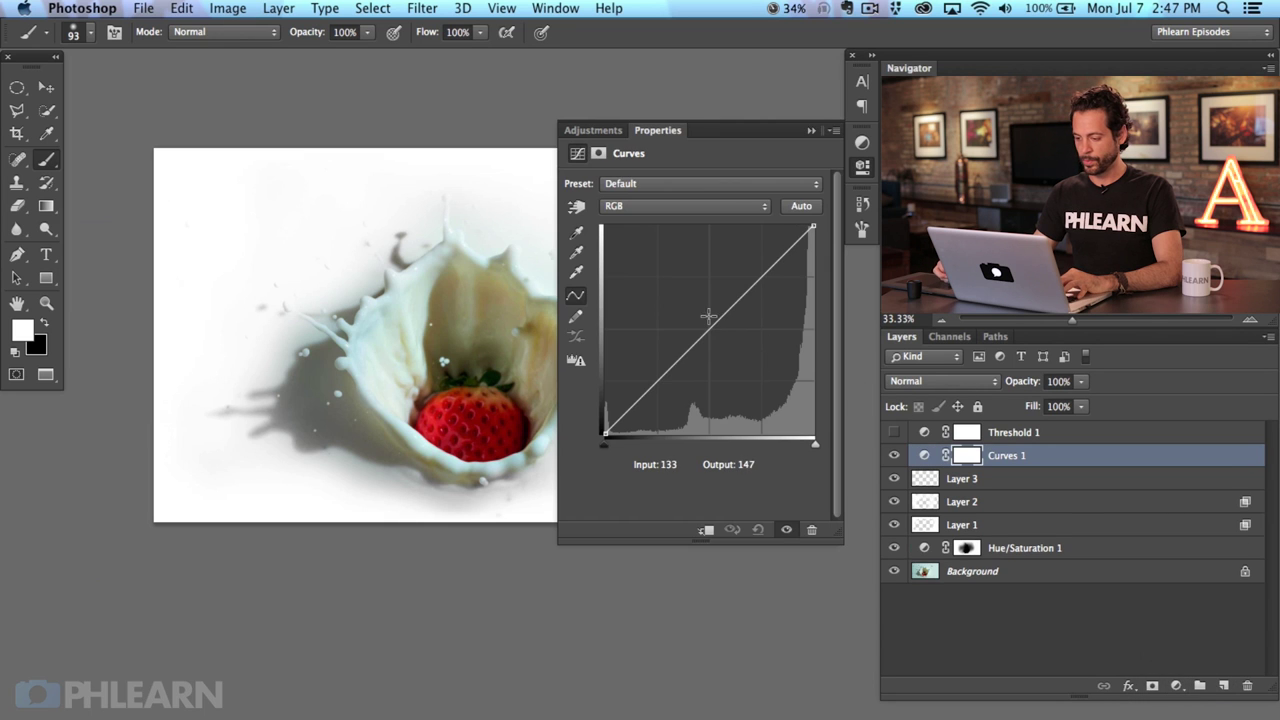
pyautogui.moveTo(708, 316); pyautogui.dragTo(680, 314)
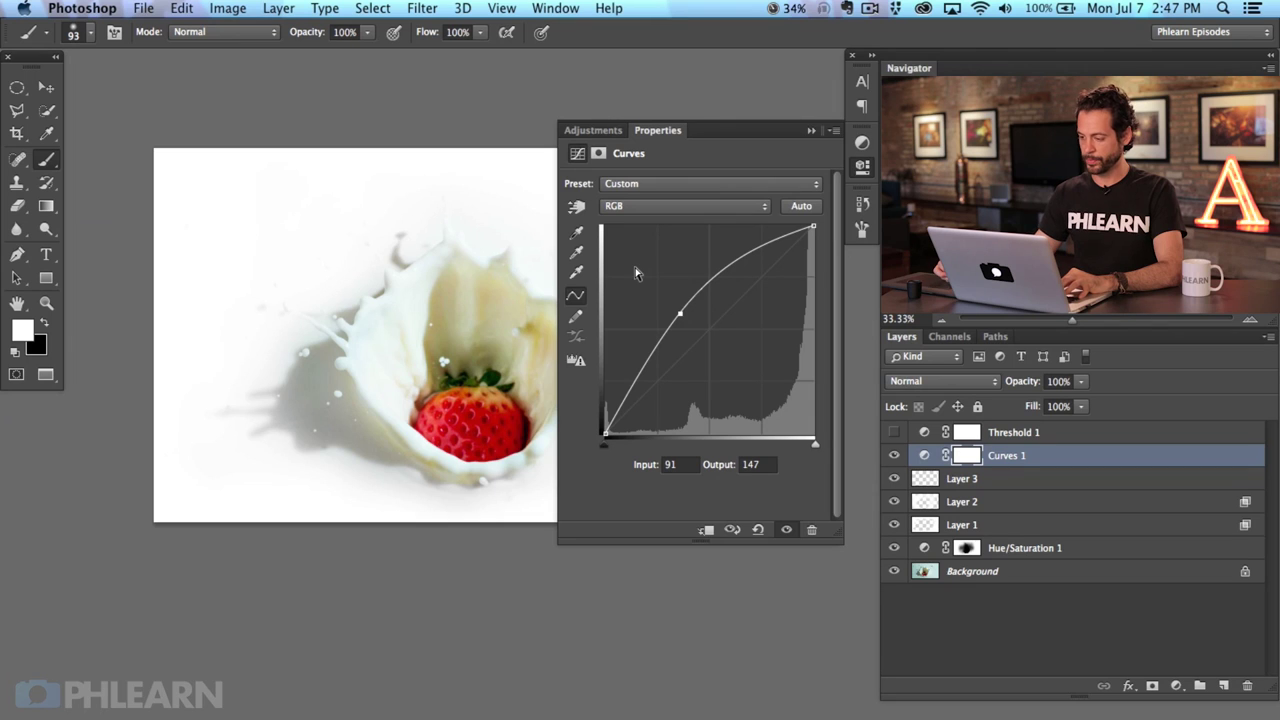
pyautogui.click(857, 166)
# Step: Compare the image with and without Curves 1, and reduce that layer's opacity to 86%
pyautogui.click(892, 457)
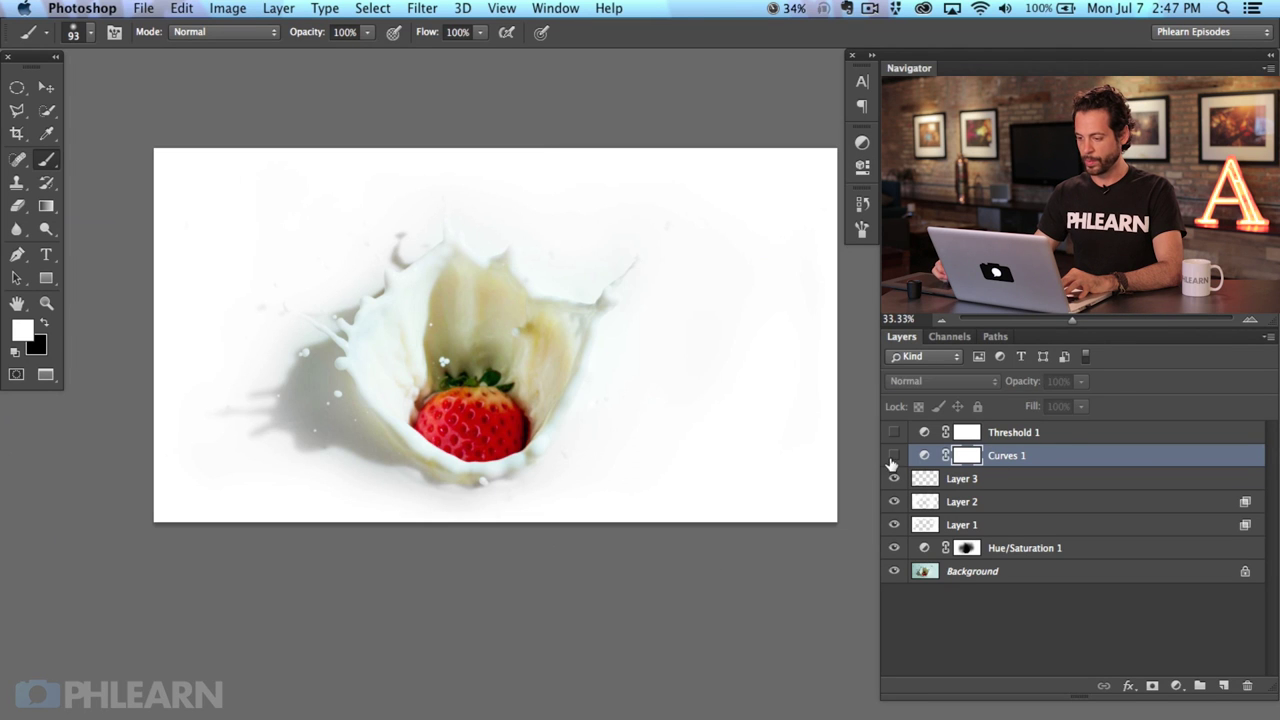
pyautogui.click(891, 457)
pyautogui.click(891, 457)
pyautogui.click(891, 457)
pyautogui.click(894, 455)
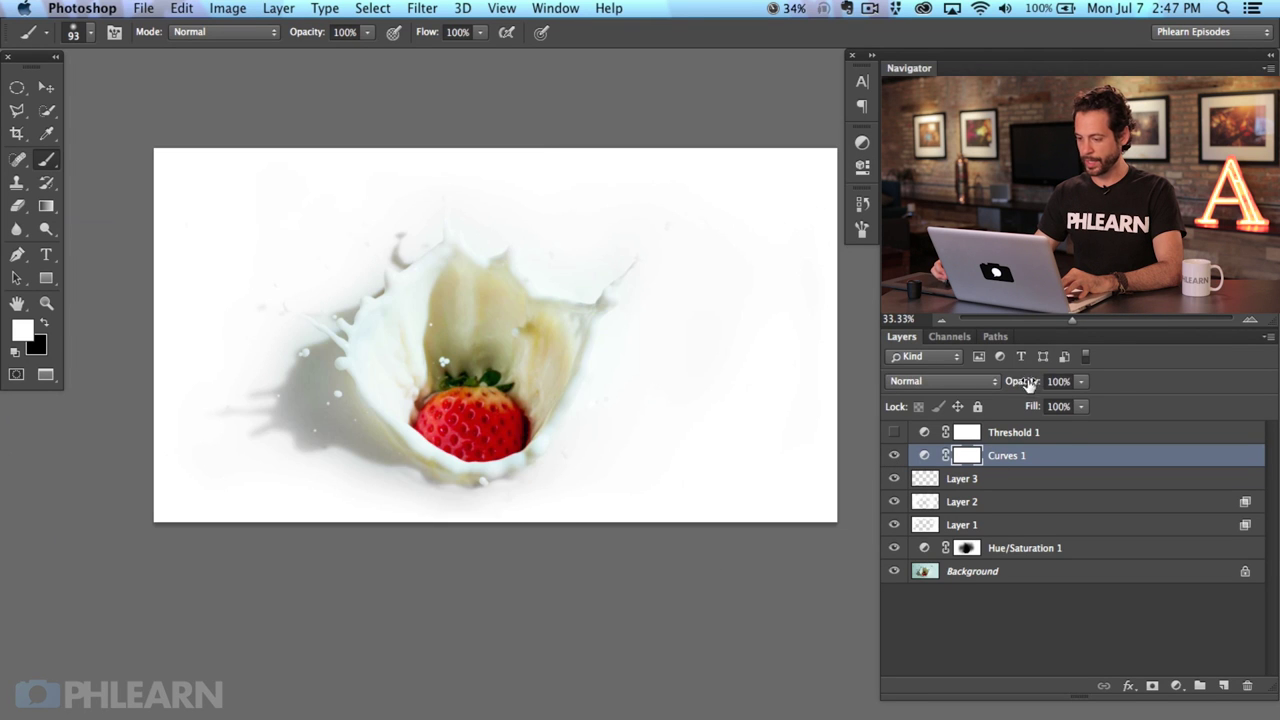
pyautogui.moveTo(1030, 386); pyautogui.dragTo(1013, 390)
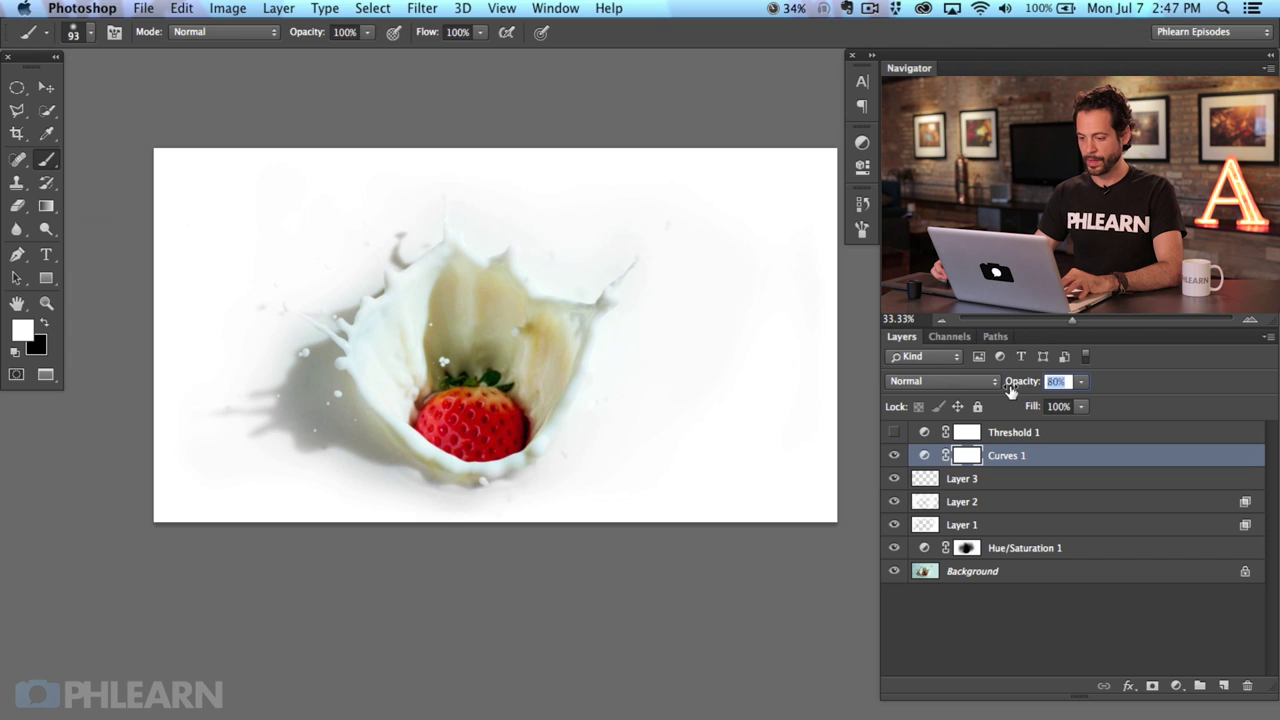
pyautogui.moveTo(1015, 389); pyautogui.dragTo(1018, 389)
# Step: Check the background's remaining non-white areas with Threshold 1 shown, and hide that layer again
pyautogui.moveTo(672, 451); pyautogui.dragTo(647, 481)
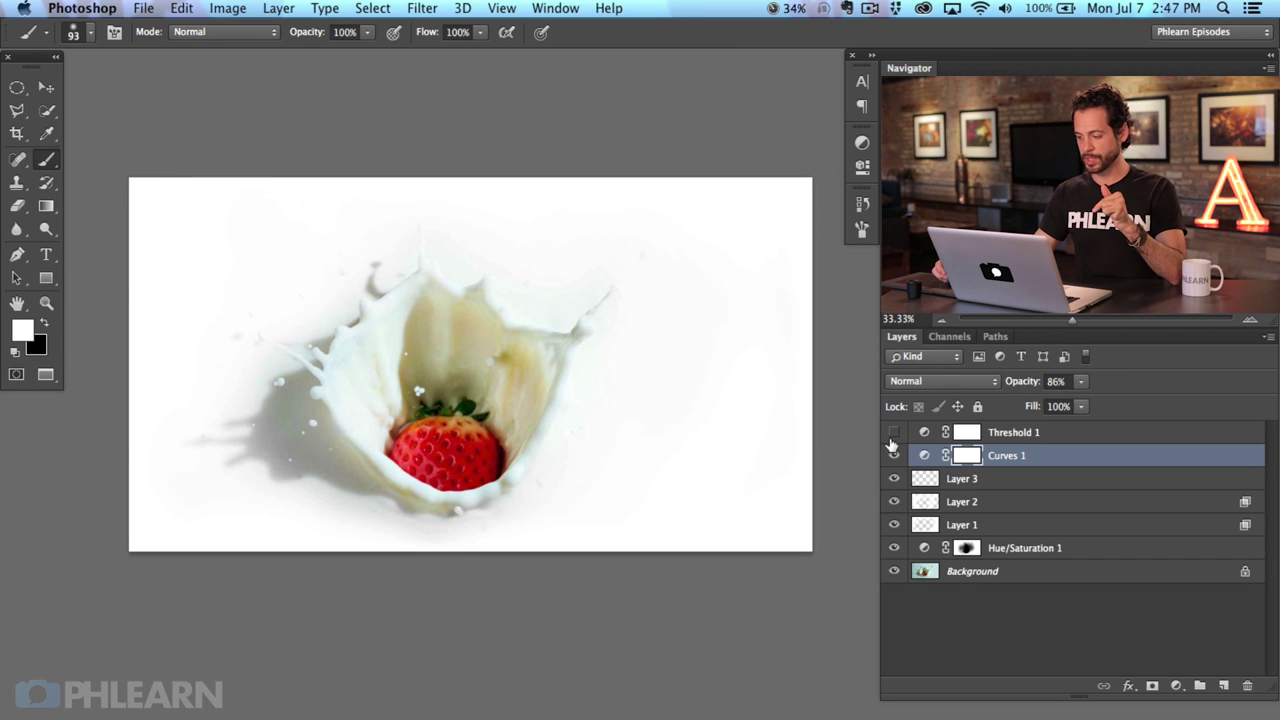
pyautogui.click(893, 432)
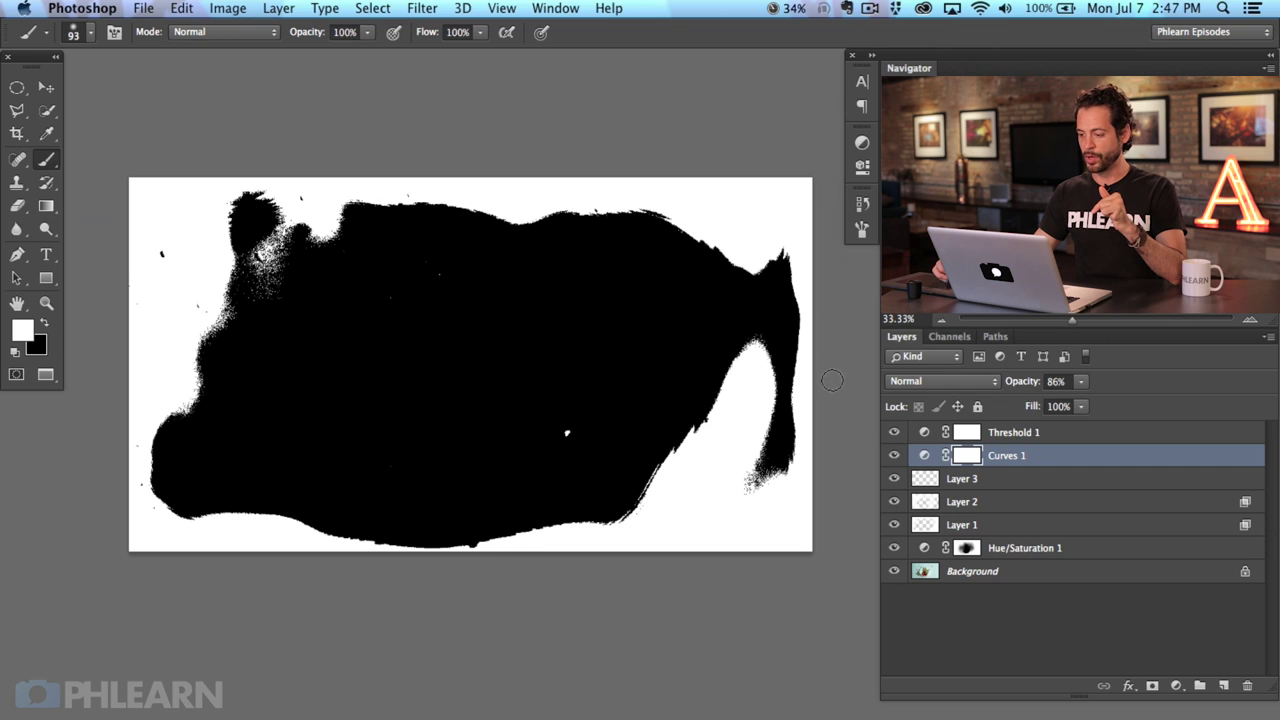
pyautogui.click(893, 433)
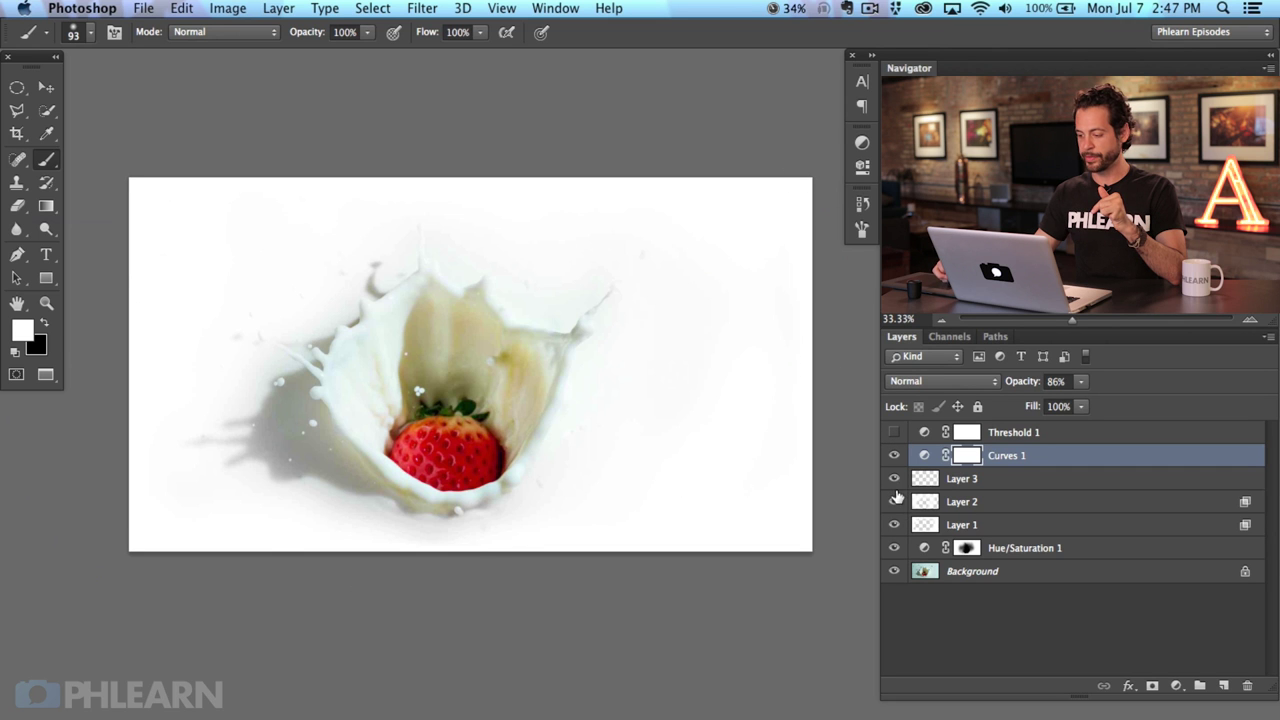
# Step: Hide Layer 3 and toggle Layer 1 and Layer 2 to compare their effect on the splash droplets and shadows
pyautogui.click(894, 485)
pyautogui.click(892, 507)
pyautogui.click(890, 528)
pyautogui.click(889, 528)
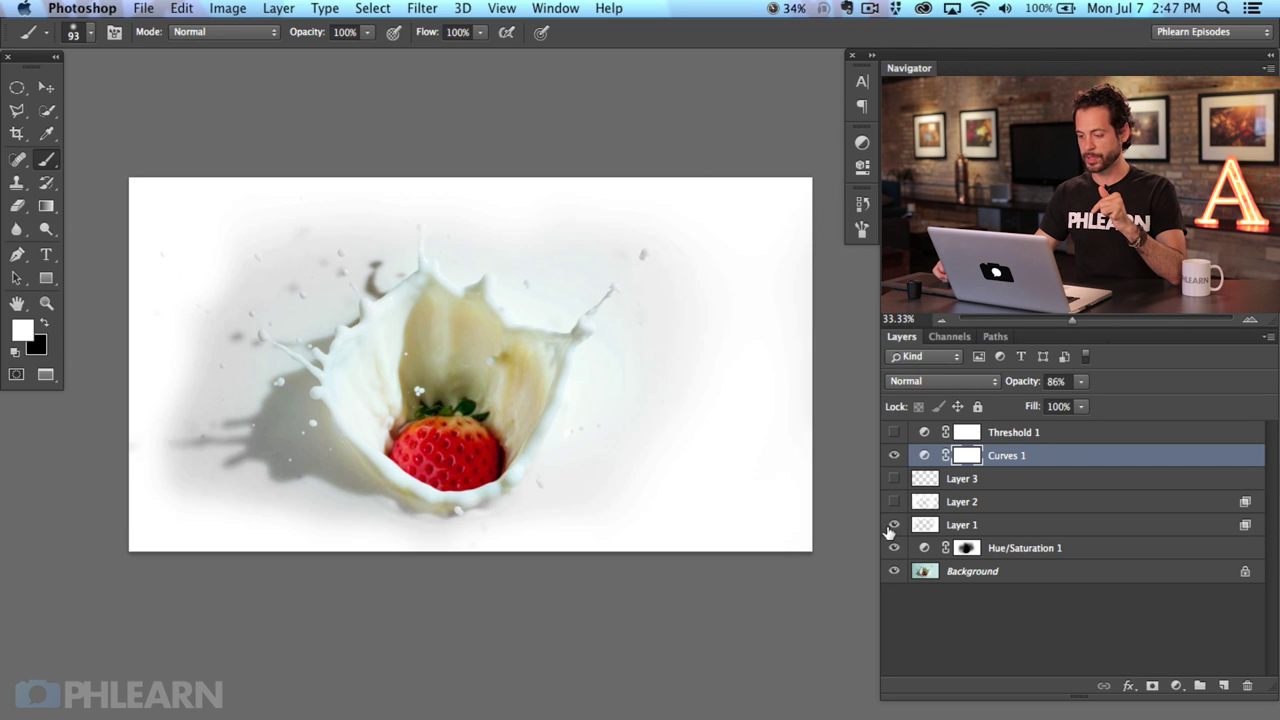
pyautogui.click(893, 526)
pyautogui.click(893, 526)
pyautogui.click(894, 502)
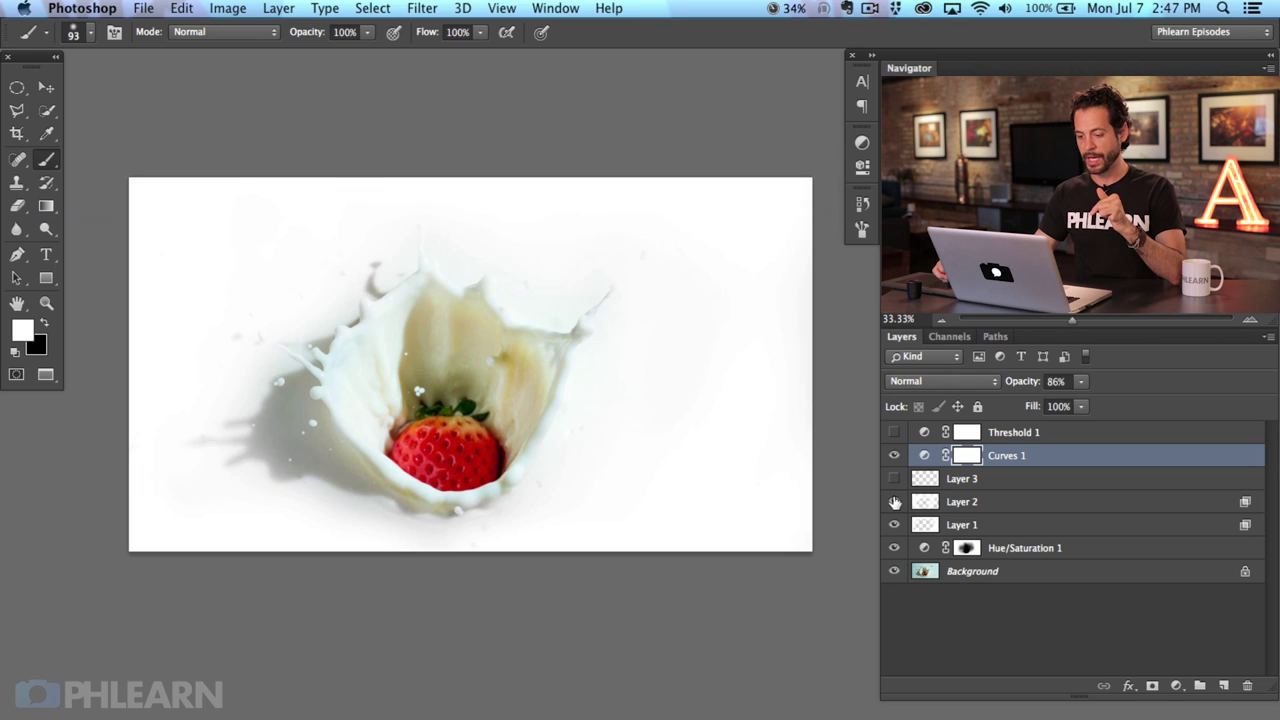
pyautogui.click(894, 502)
pyautogui.click(894, 502)
pyautogui.click(894, 502)
pyautogui.click(894, 502)
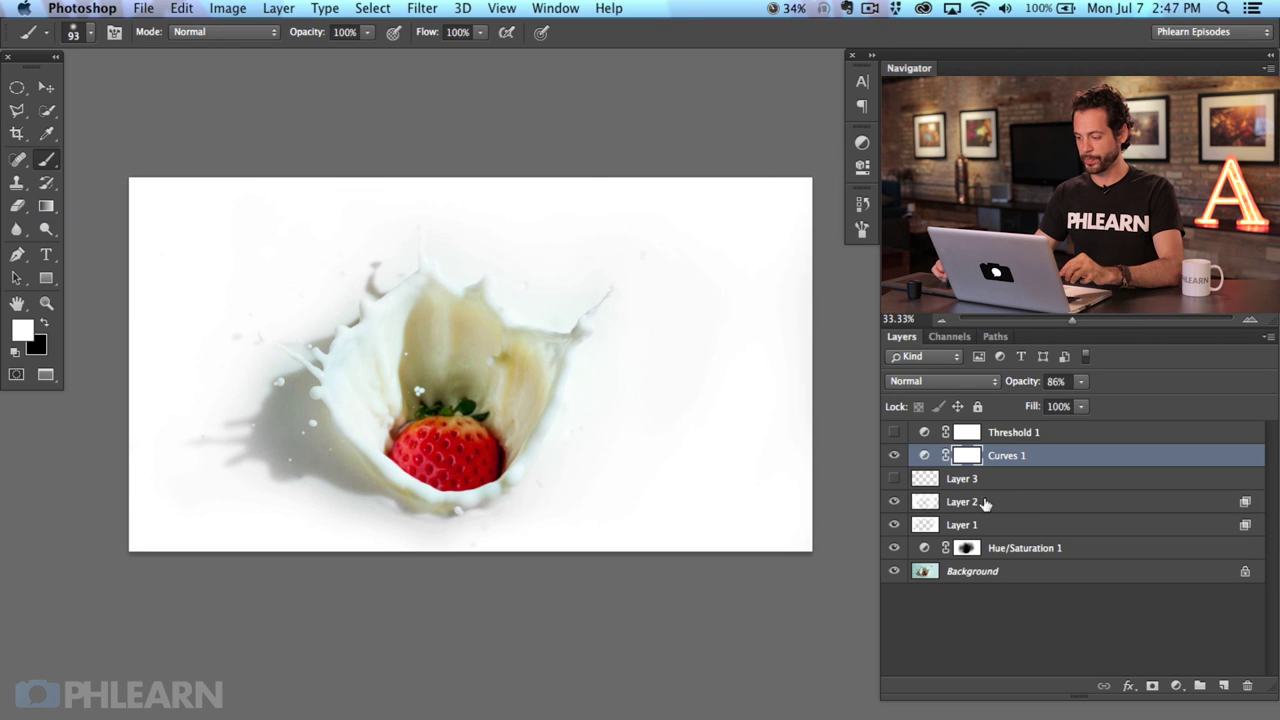
# Step: Set Layer 2's Blend If for the underlying layer to a split black range of 0 / 226
pyautogui.doubleClick(1023, 506)
pyautogui.moveTo(608, 265); pyautogui.dragTo(622, 177)
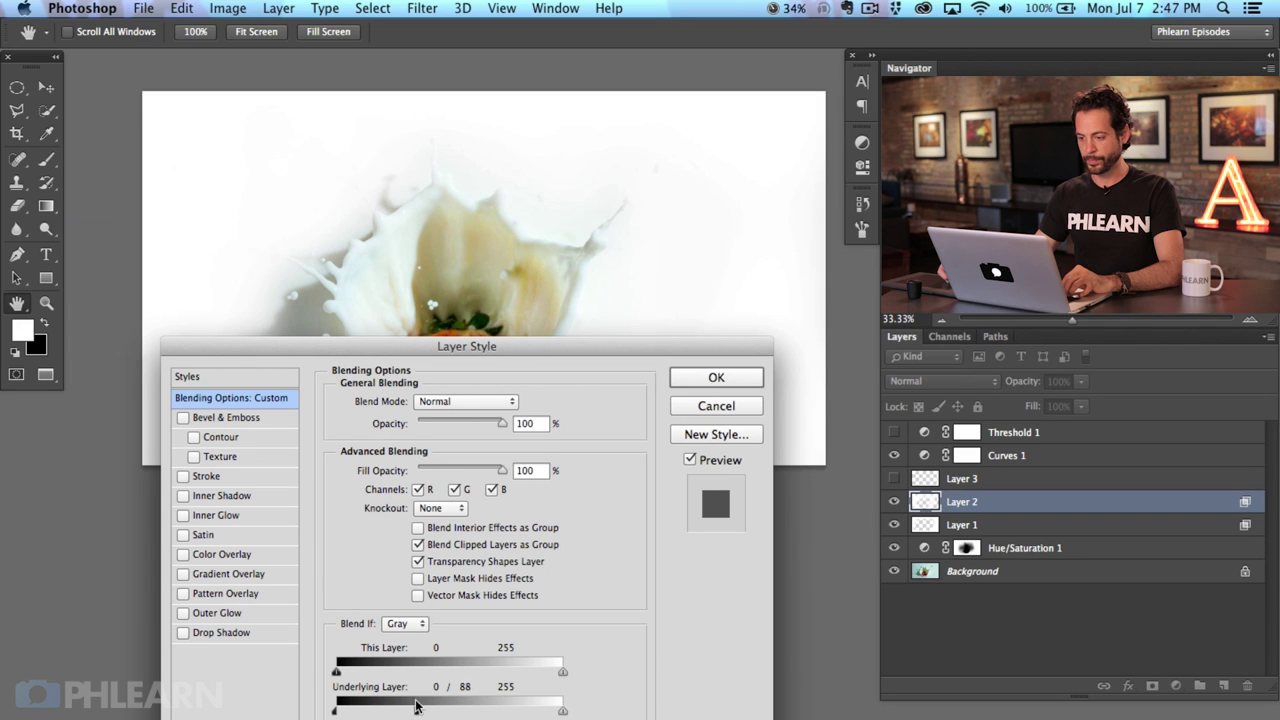
pyautogui.moveTo(417, 710); pyautogui.dragTo(495, 707)
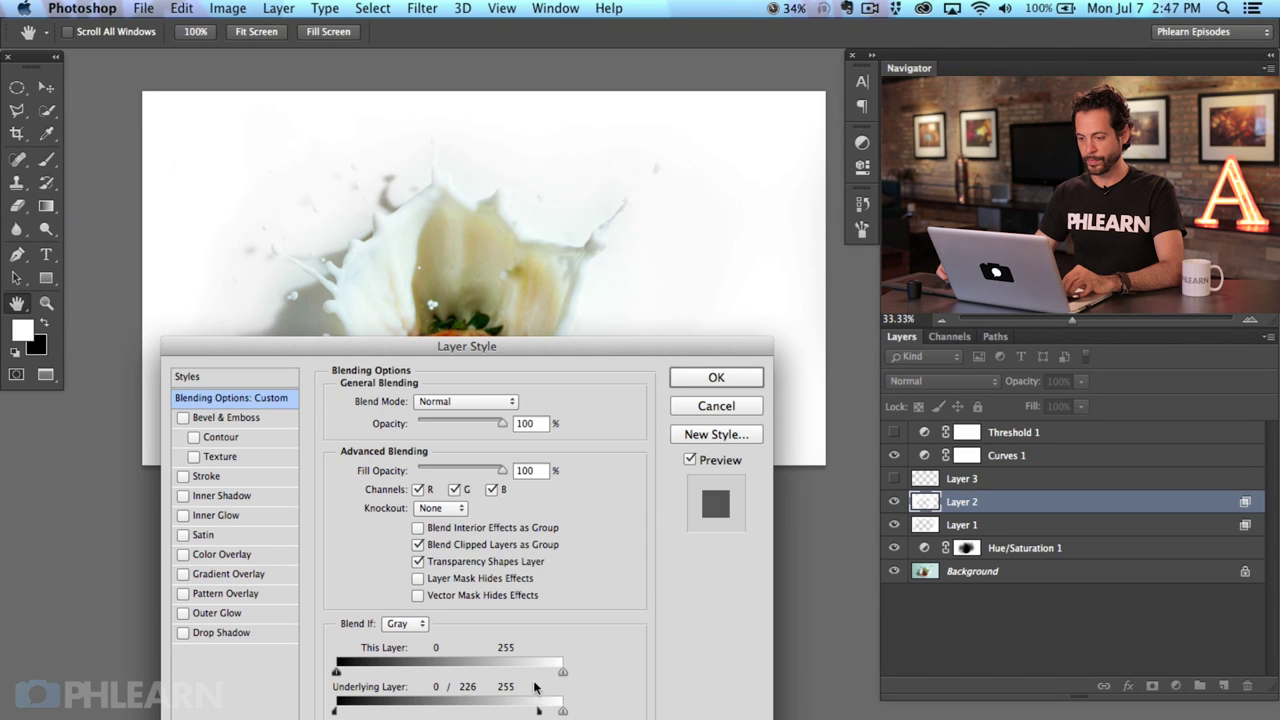
pyautogui.click(750, 387)
pyautogui.press('b')
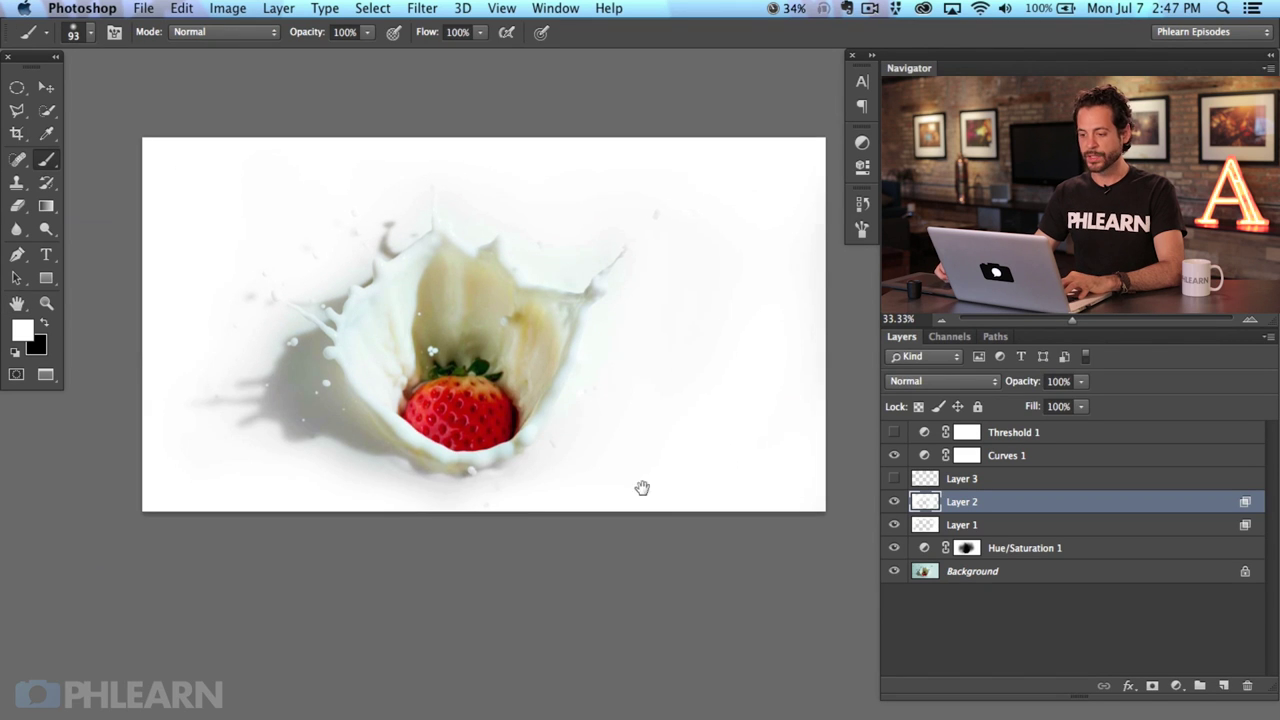
# Step: Compare the image with and without Layer 2 and Layer 3, leaving both layers shown
pyautogui.click(894, 503)
pyautogui.click(894, 503)
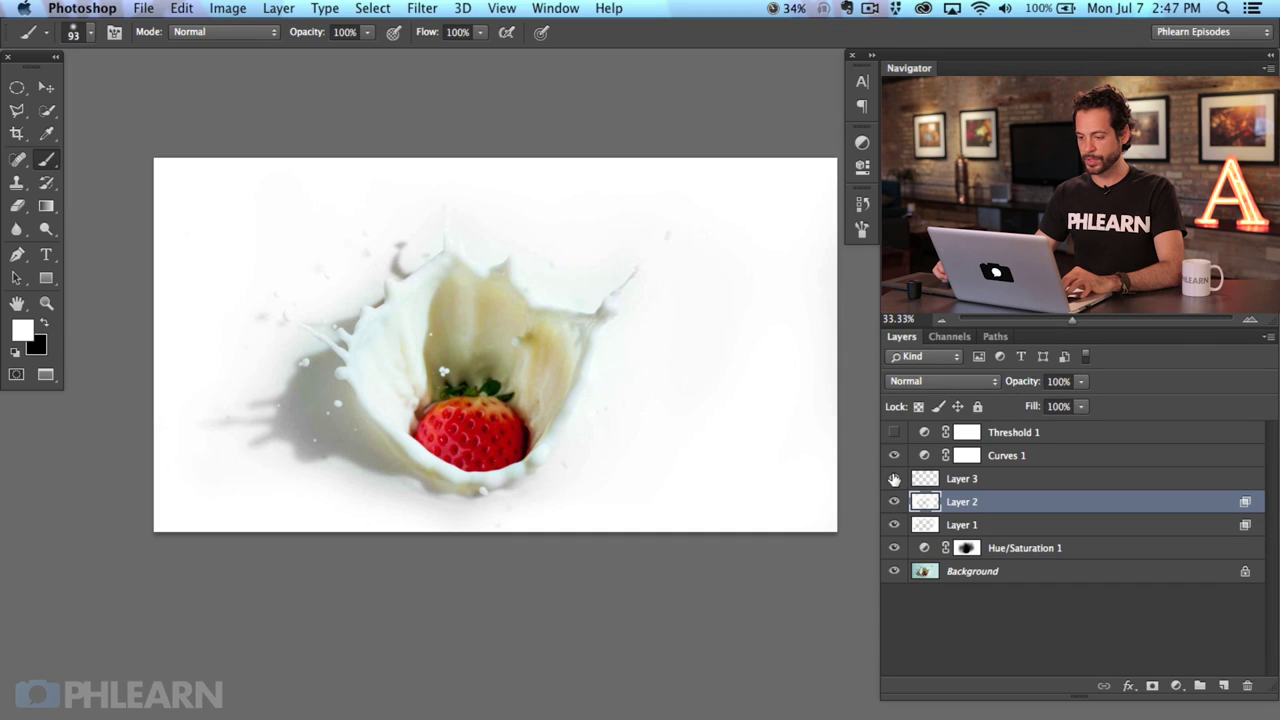
pyautogui.click(894, 479)
pyautogui.click(893, 480)
pyautogui.click(893, 480)
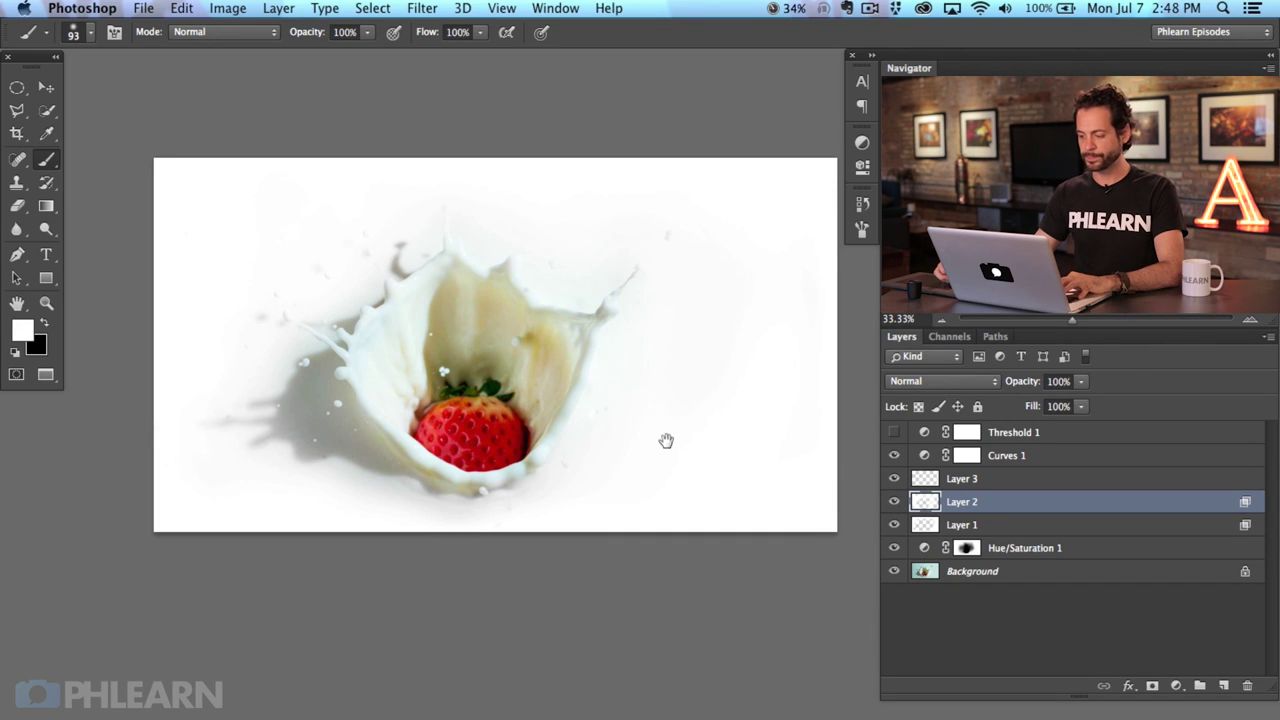
# Step: Recheck the background's whiteness by briefly showing the Threshold 1 layer
pyautogui.moveTo(666, 440); pyautogui.dragTo(648, 494)
pyautogui.click(894, 434)
pyautogui.click(894, 448)
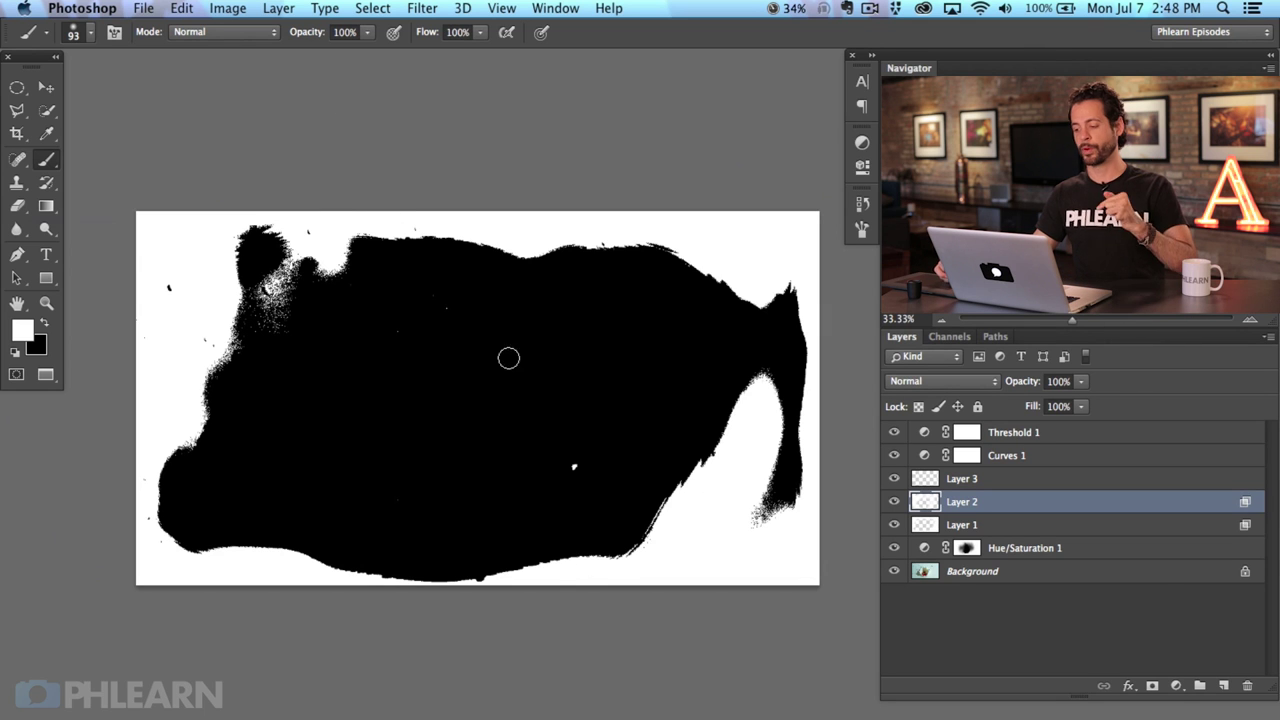
pyautogui.click(894, 432)
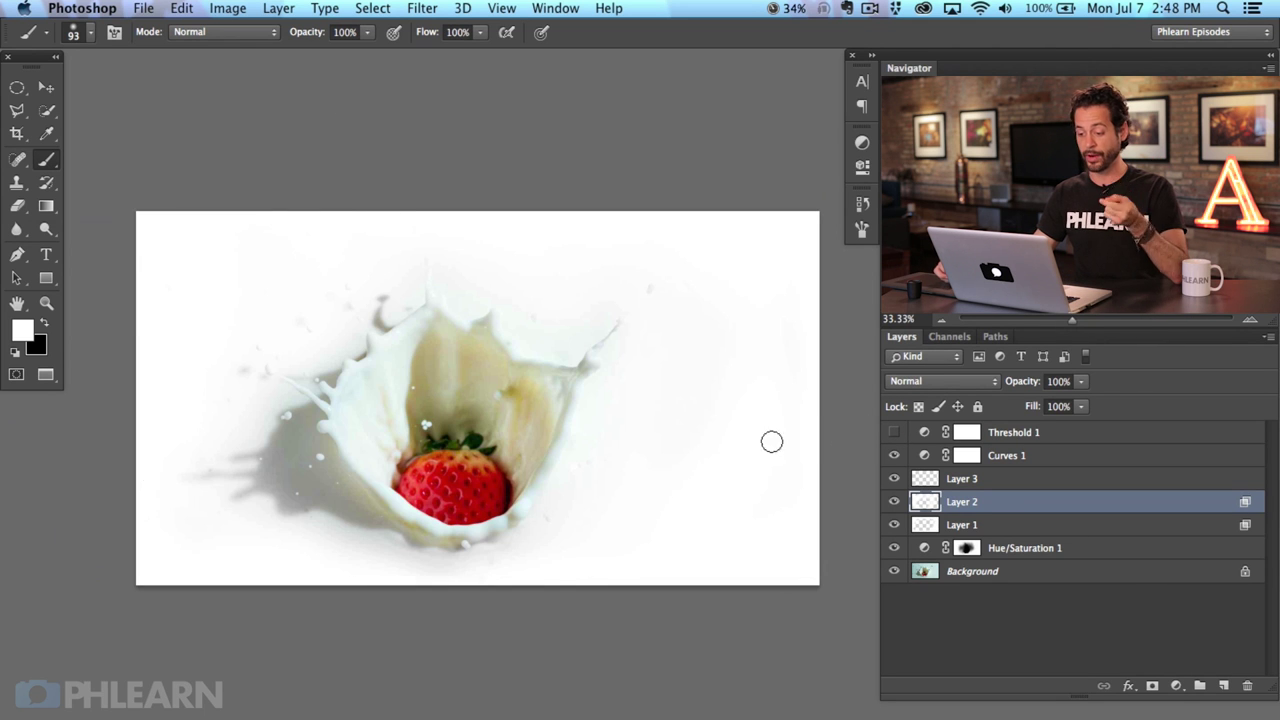
pyautogui.moveTo(614, 451)
pyautogui.mouseDown()
pyautogui.moveTo(626, 431)
pyautogui.moveTo(608, 414)
pyautogui.mouseUp()
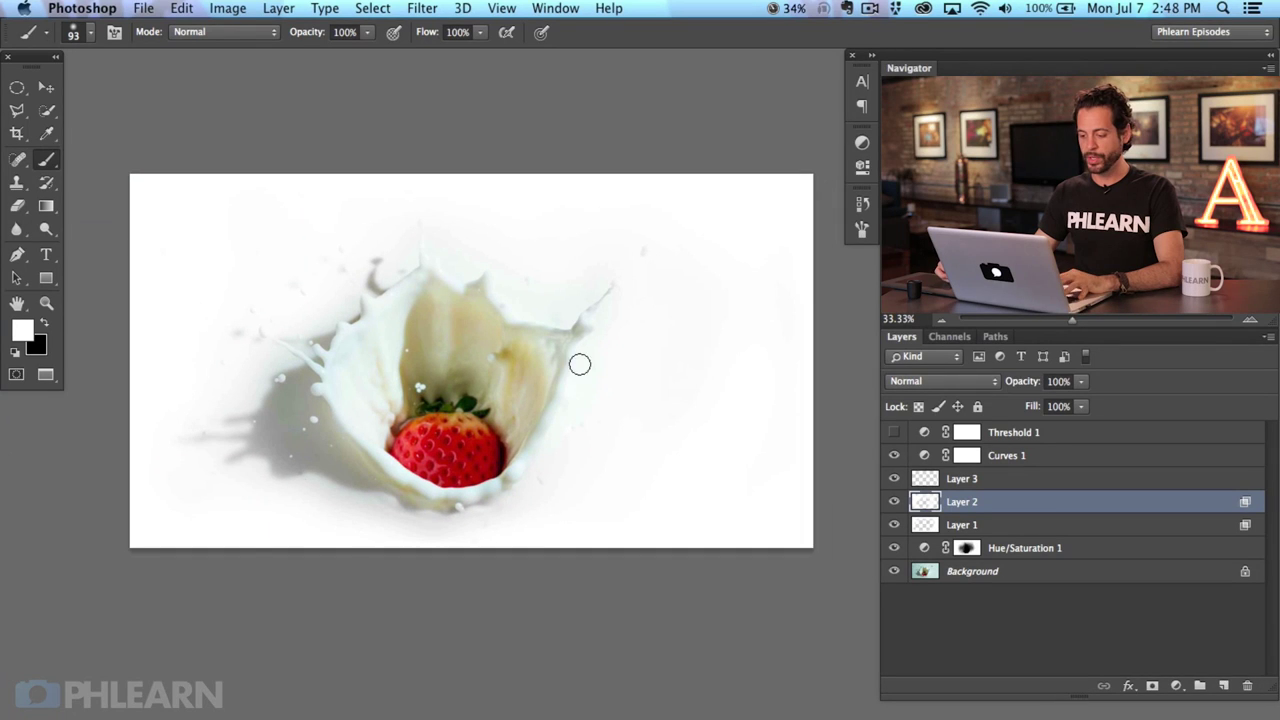
# Step: Try Black and the existing Custom color for the workspace area around the image
pyautogui.rightClick(466, 647)
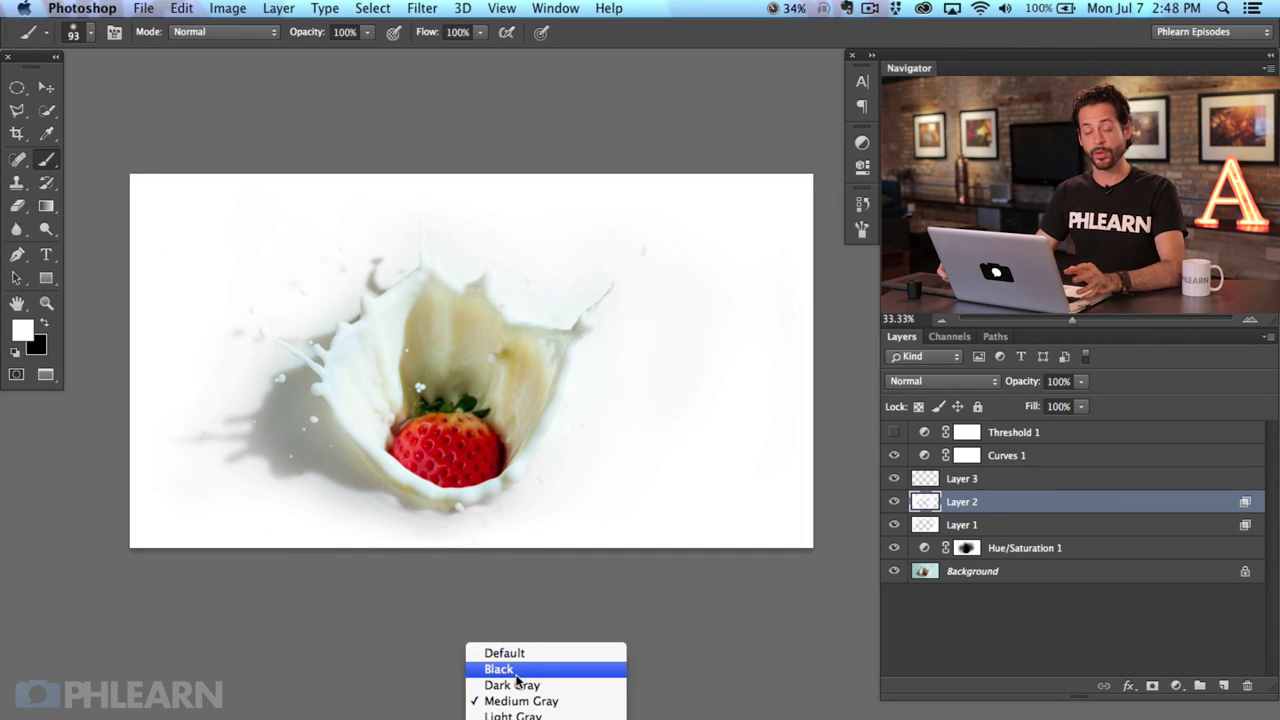
pyautogui.click(527, 669)
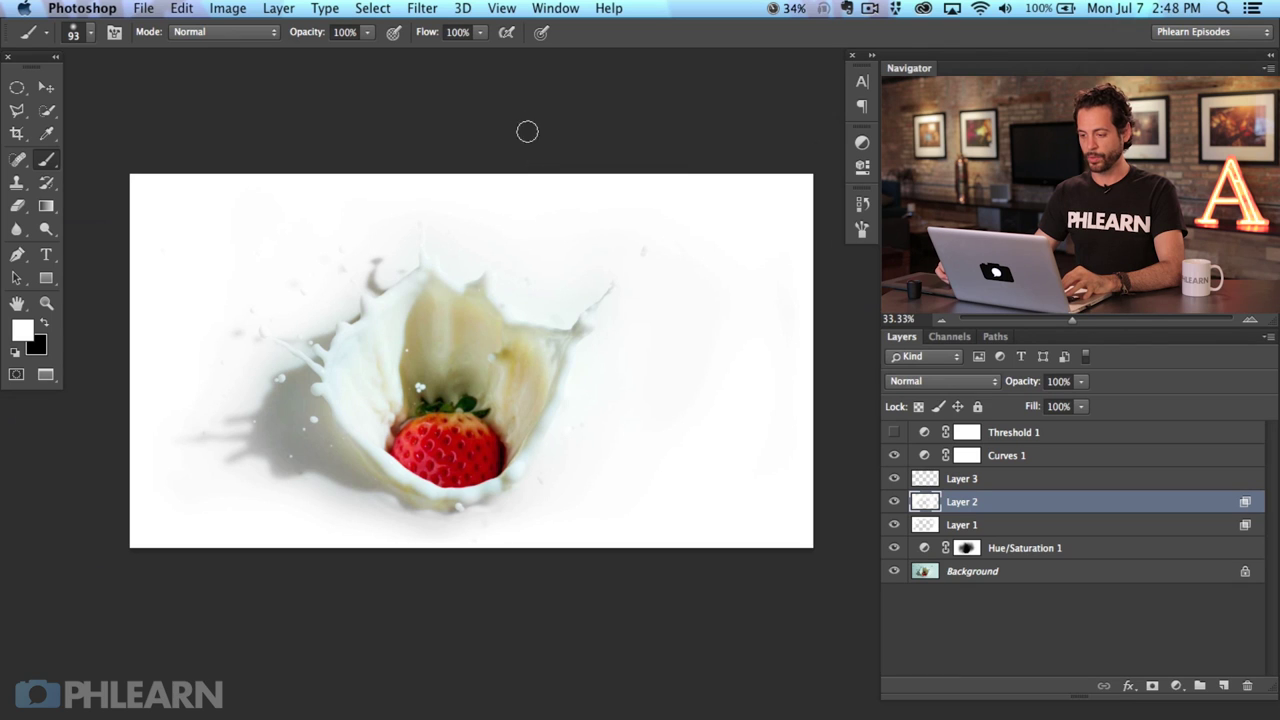
pyautogui.rightClick(526, 131)
pyautogui.click(570, 215)
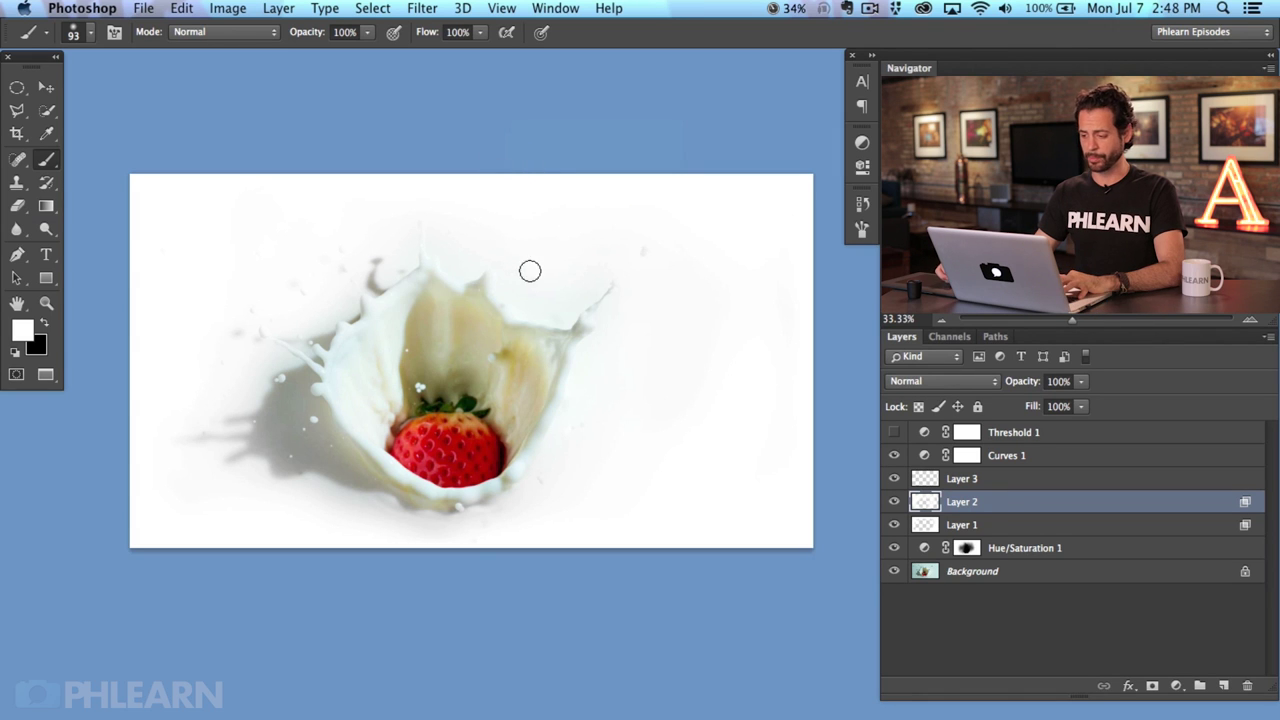
# Step: Set the custom color of the workspace area around the image to white
pyautogui.scroll(5, 528, 271)
pyautogui.rightClick(491, 162)
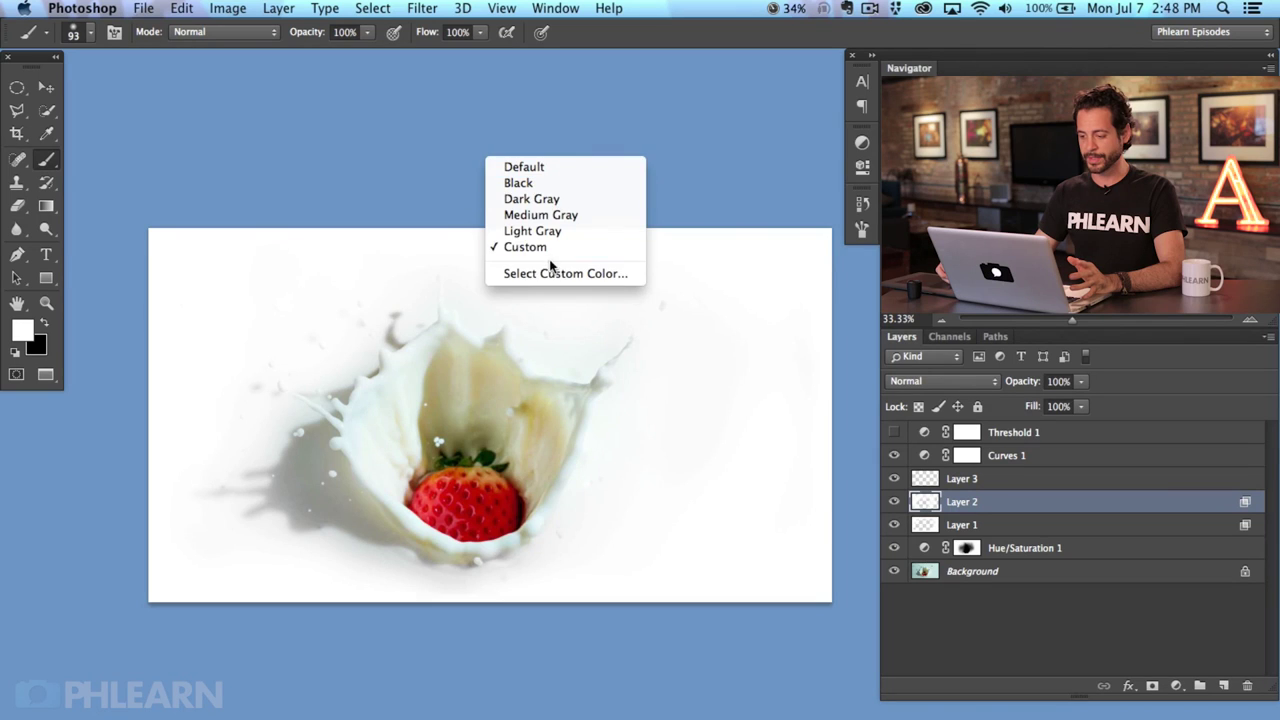
pyautogui.click(555, 273)
pyautogui.moveTo(502, 310); pyautogui.dragTo(389, 223)
pyautogui.click(770, 238)
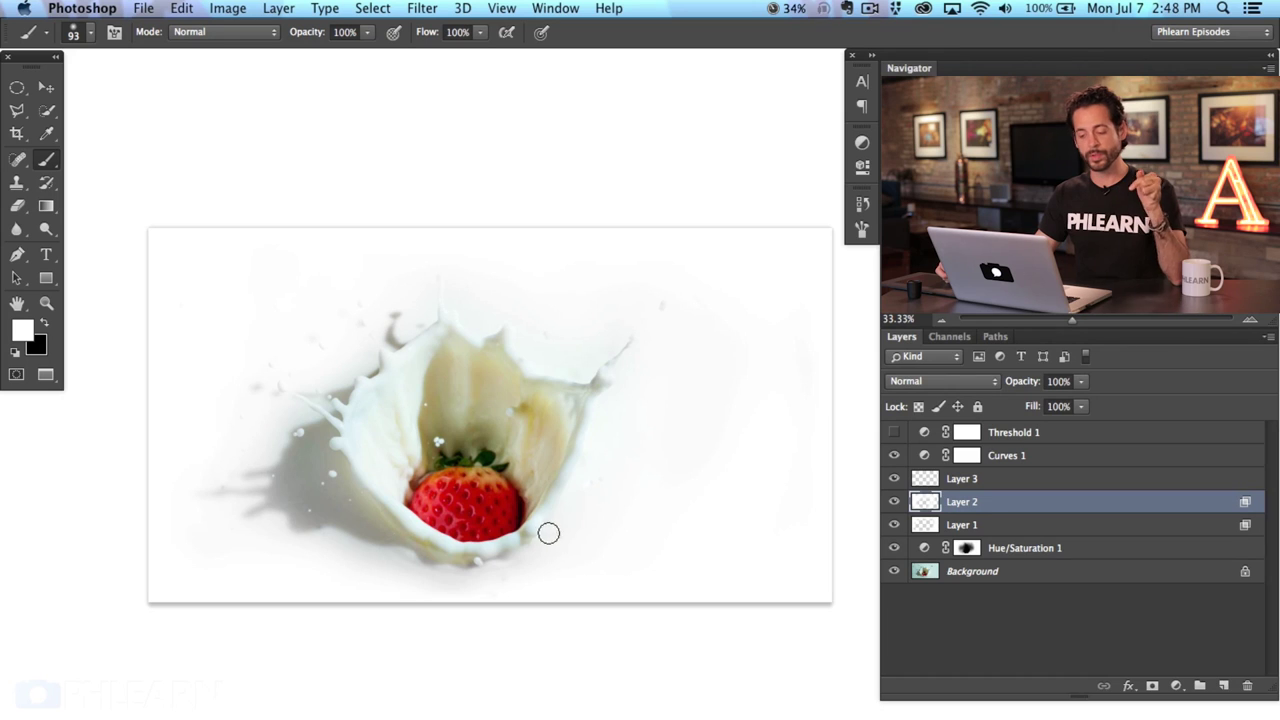
# Step: In the Interface preferences, set the image border to None for Standard Screen Mode, Full Screen with Menus and Full Screen
pyautogui.moveTo(615, 516); pyautogui.dragTo(602, 496)
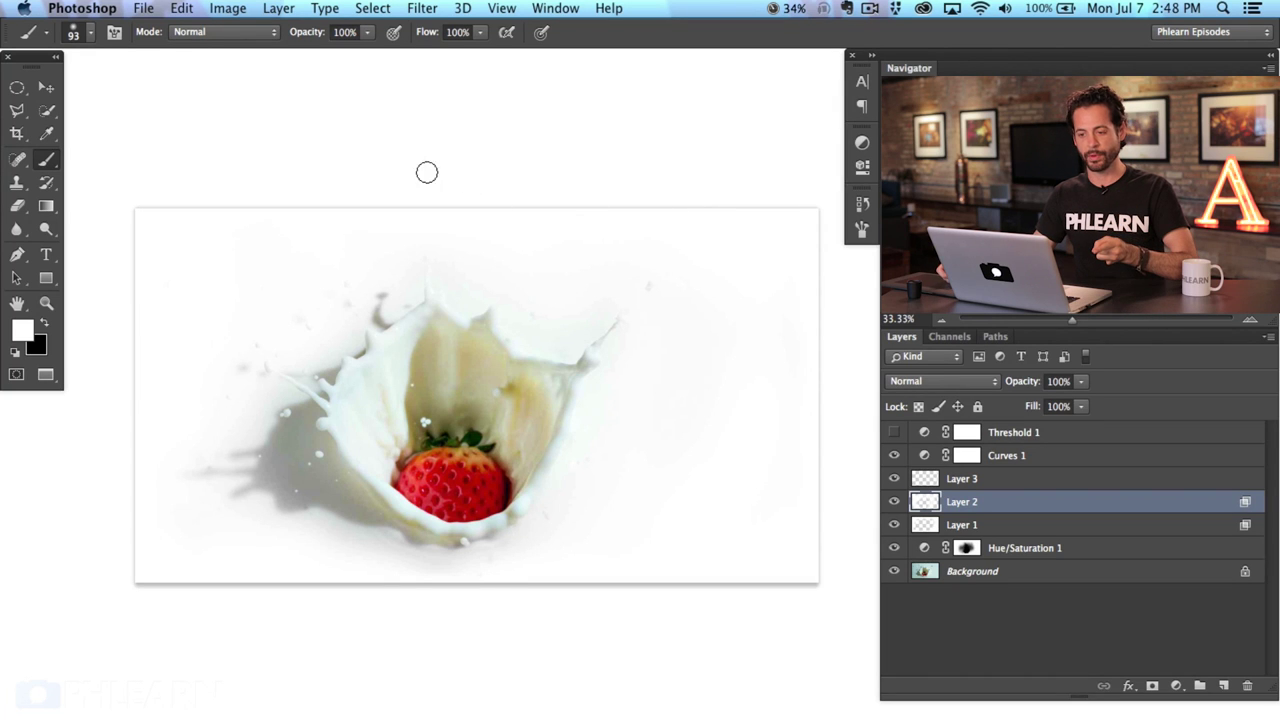
pyautogui.click(88, 8)
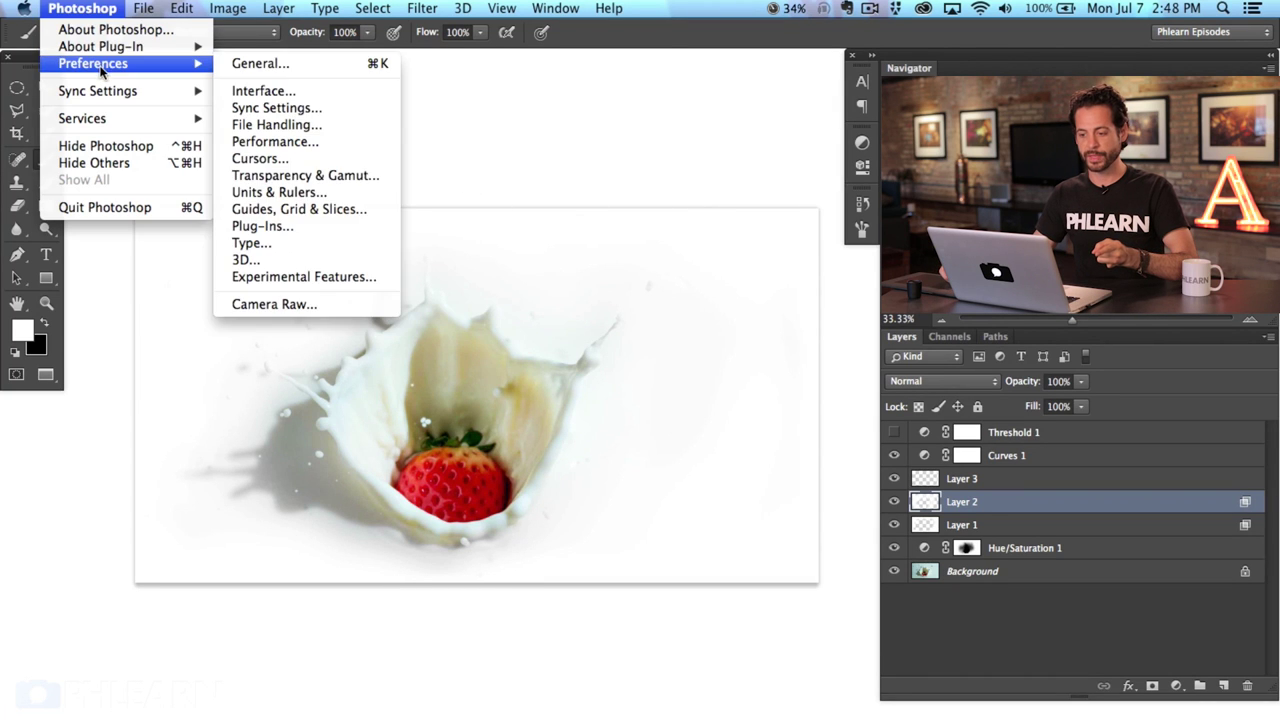
pyautogui.moveTo(209, 73)
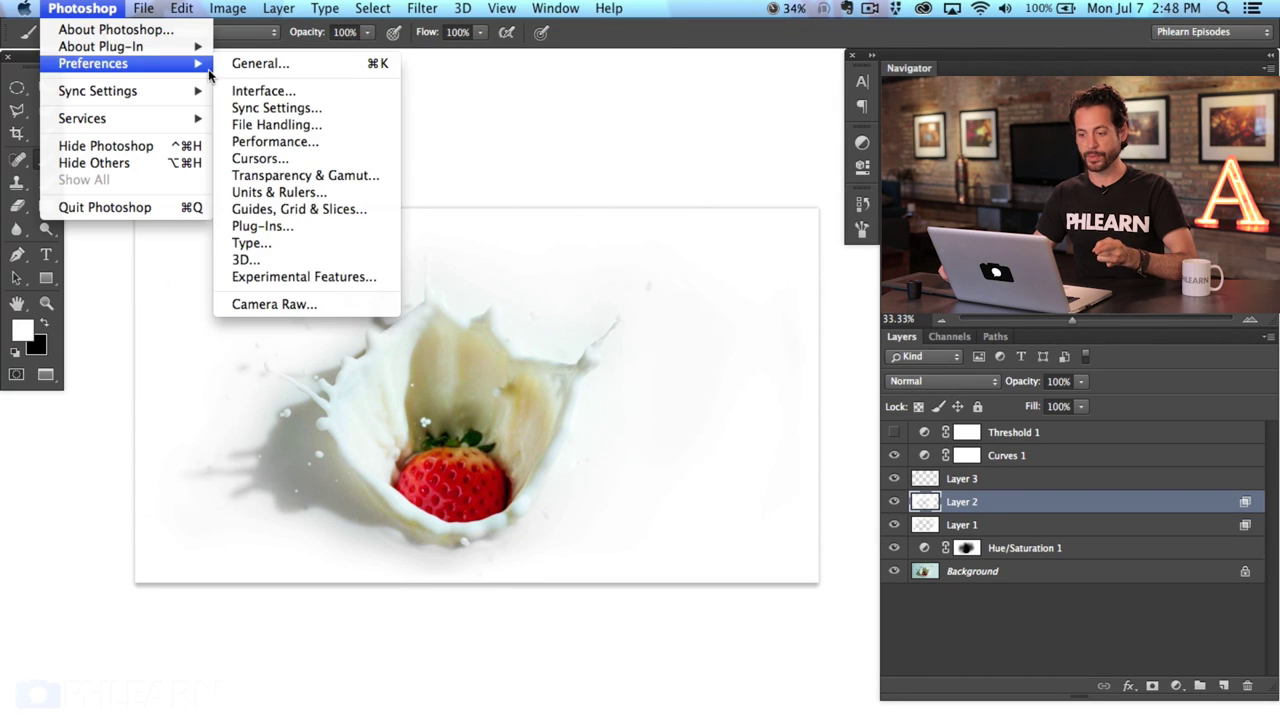
pyautogui.click(266, 91)
pyautogui.moveTo(523, 131); pyautogui.dragTo(431, 212)
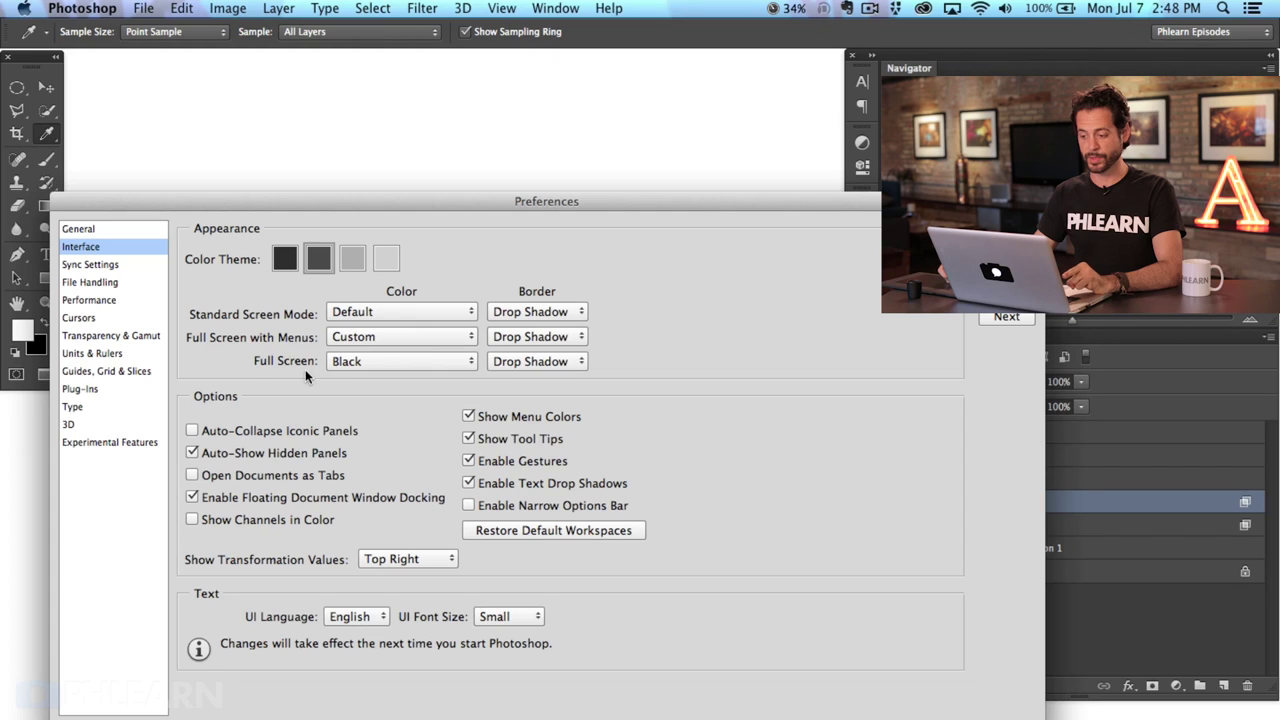
pyautogui.click(560, 314)
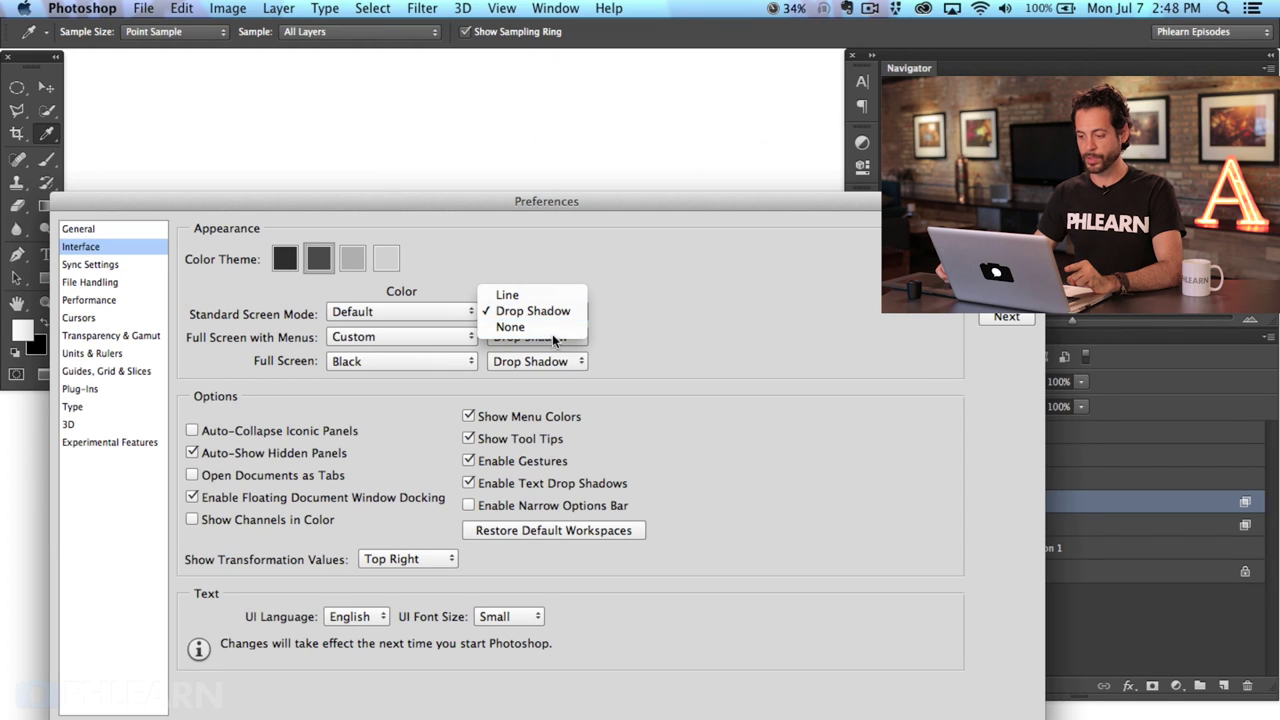
pyautogui.click(555, 327)
pyautogui.click(550, 341)
pyautogui.click(558, 354)
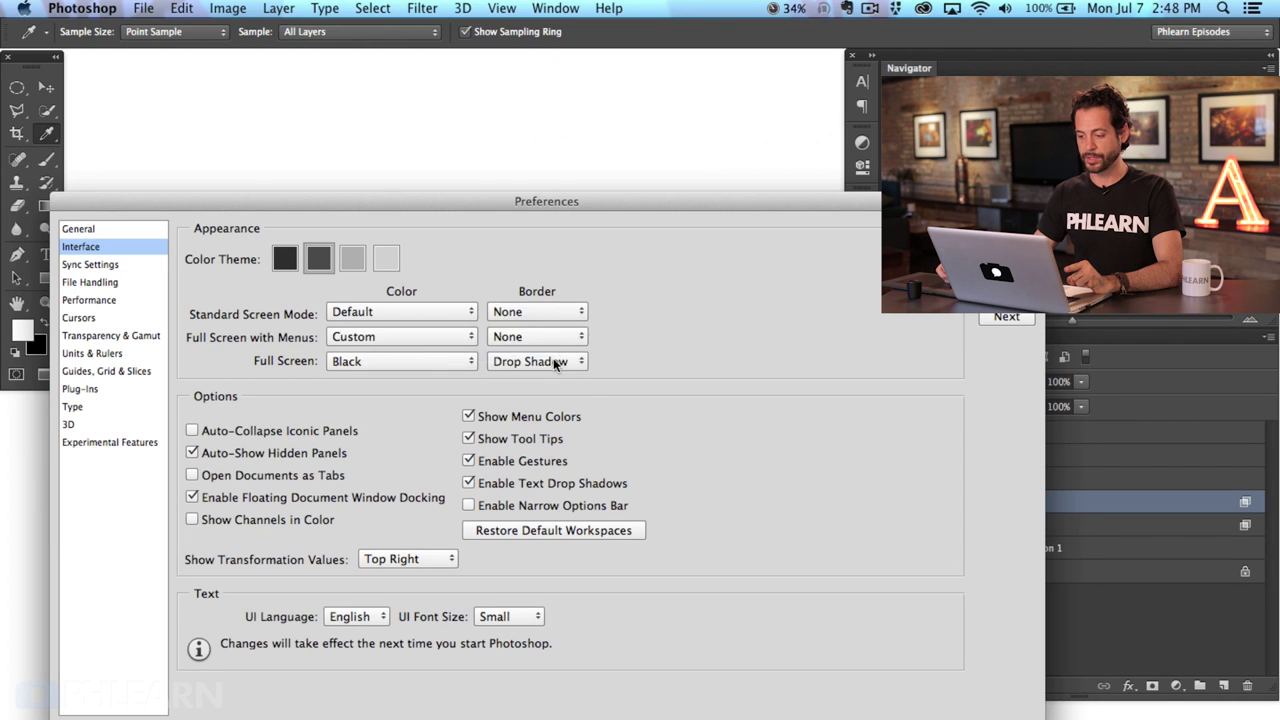
pyautogui.click(558, 362)
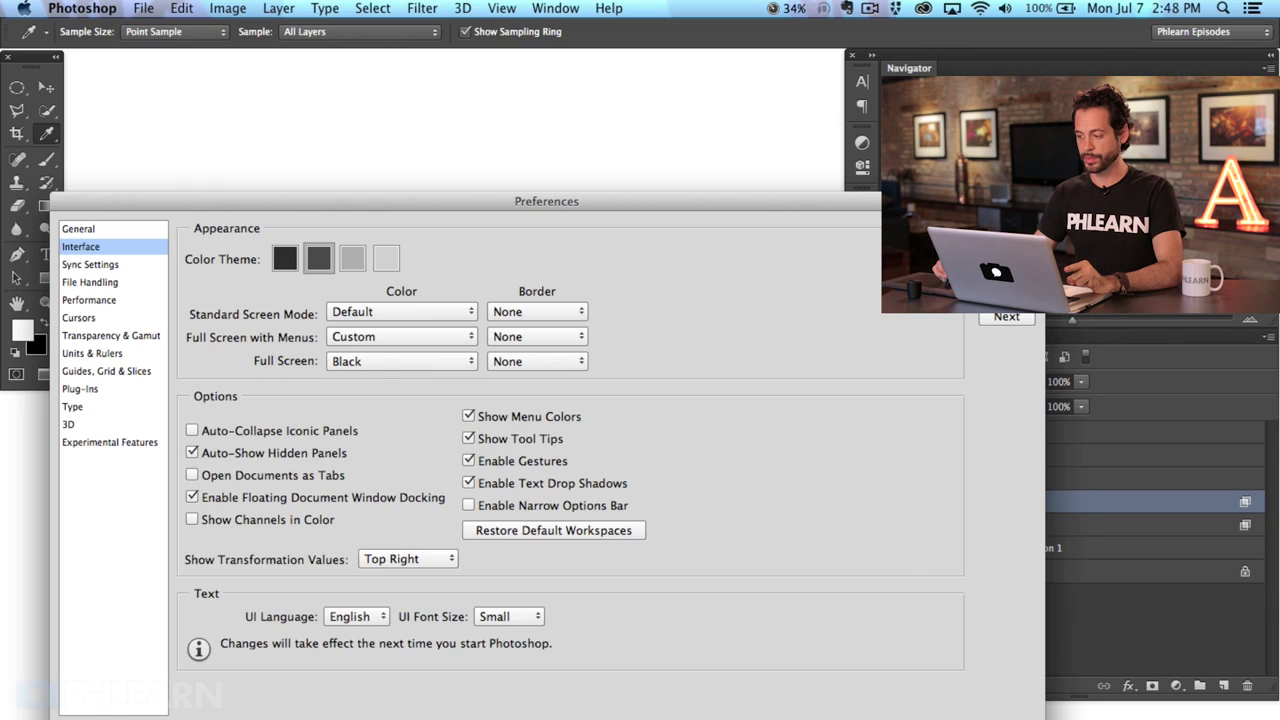
pyautogui.press('Return')
pyautogui.press('b')
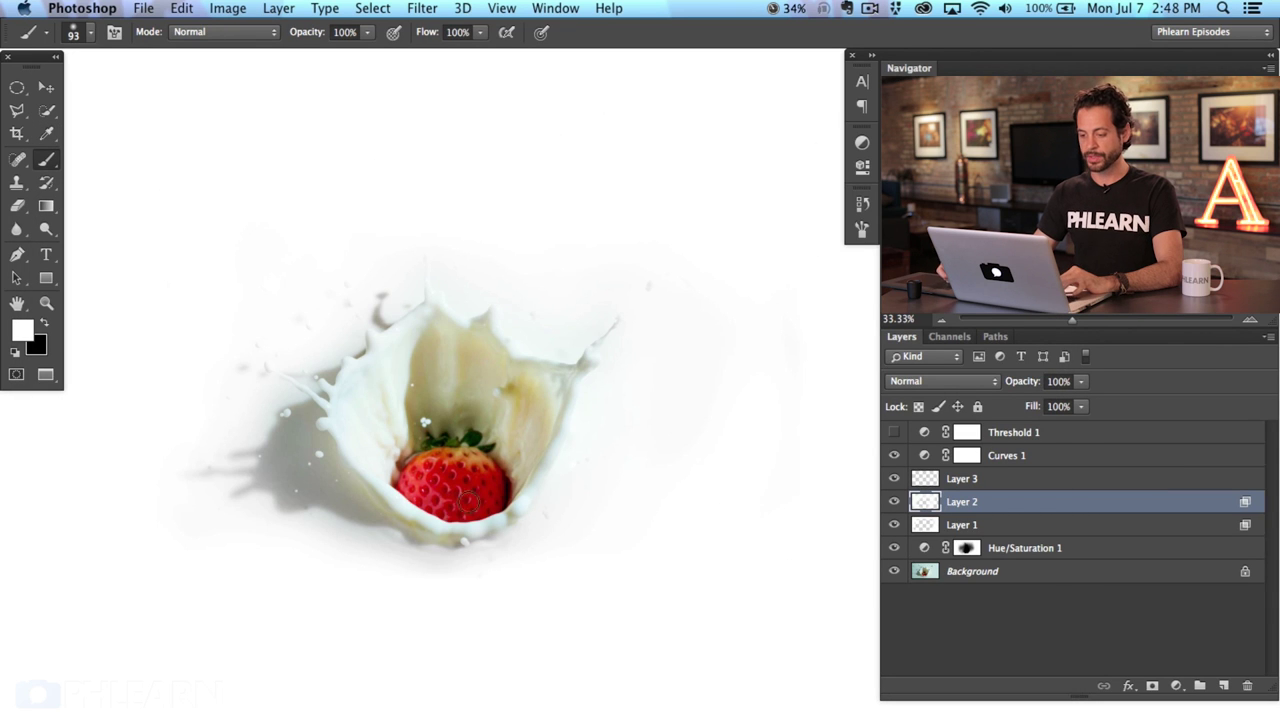
# Step: Group the layers from Threshold 1 through Hue/Saturation 1 above the Background
pyautogui.press('super+minus')
pyautogui.press('super+minus')
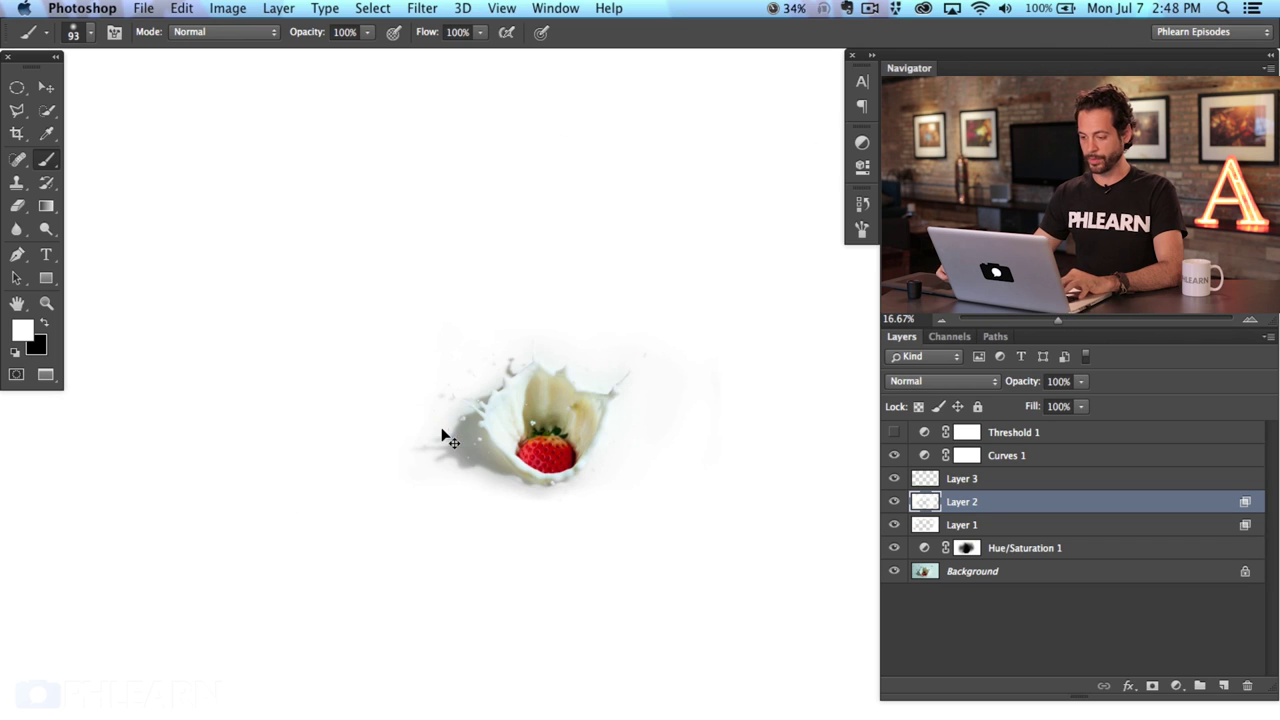
pyautogui.moveTo(500, 640); pyautogui.dragTo(420, 610)
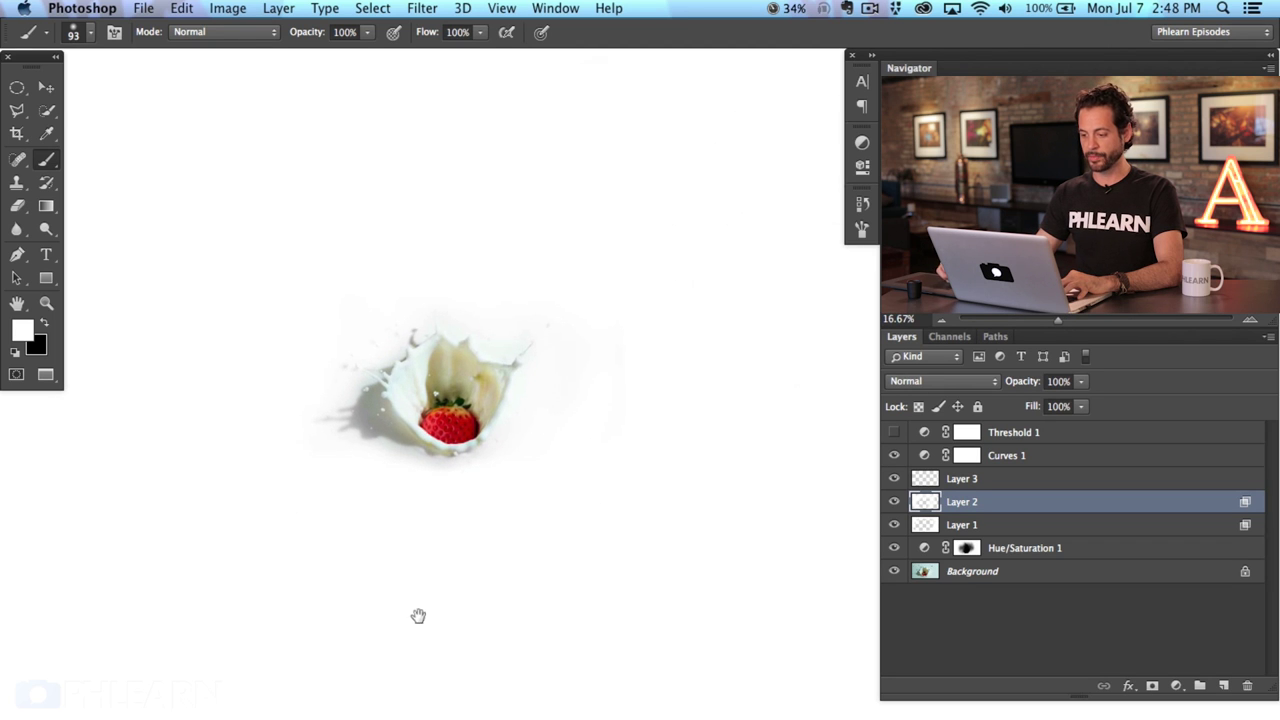
pyautogui.press('super+plus')
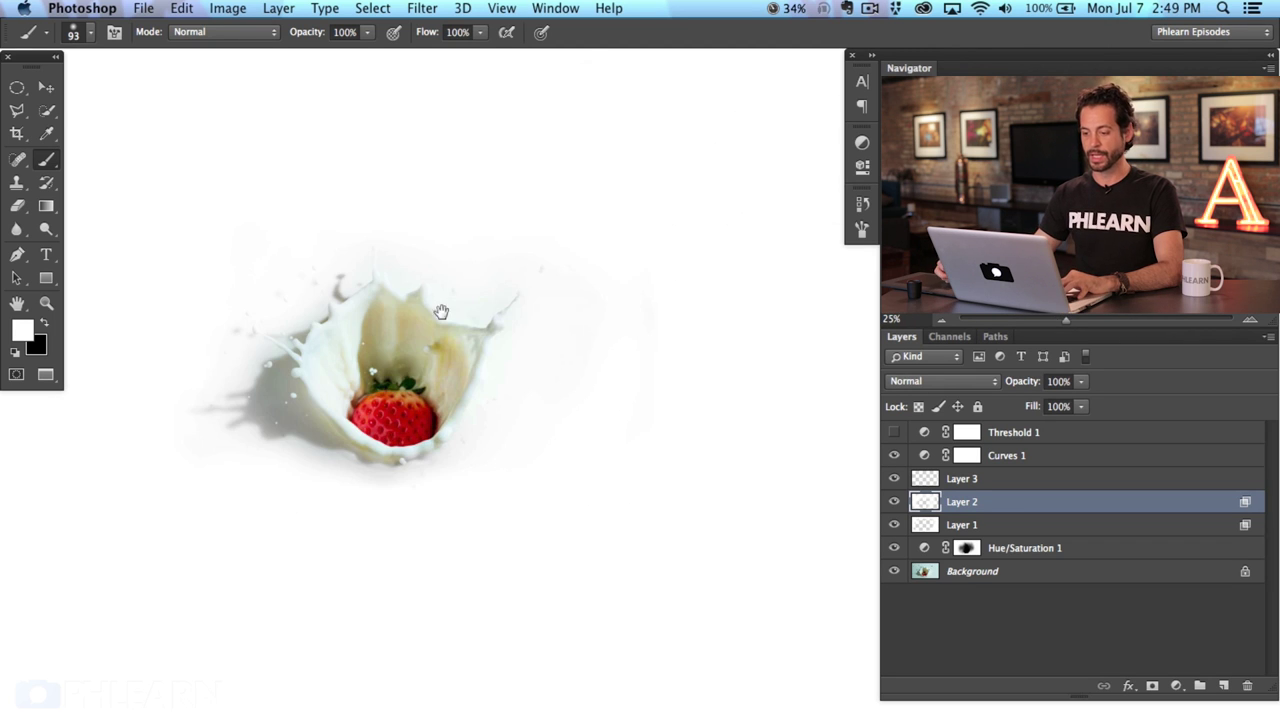
pyautogui.moveTo(541, 558); pyautogui.dragTo(625, 525)
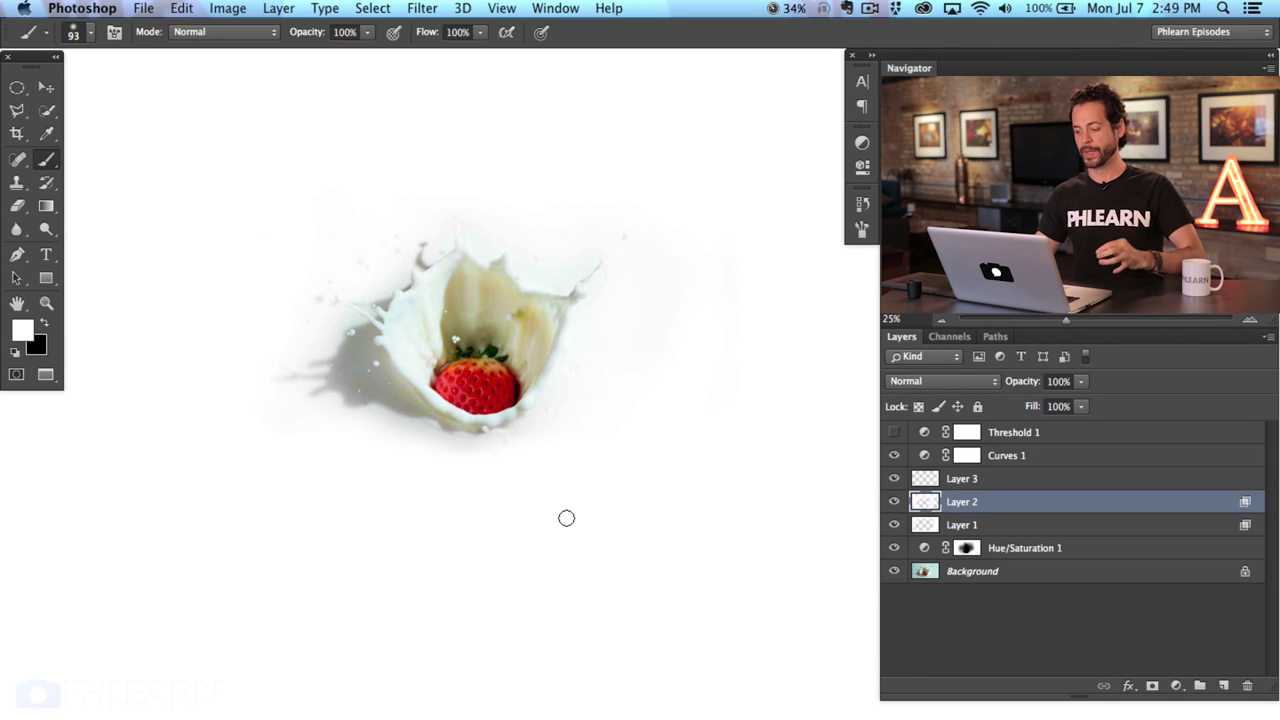
pyautogui.click(895, 550)
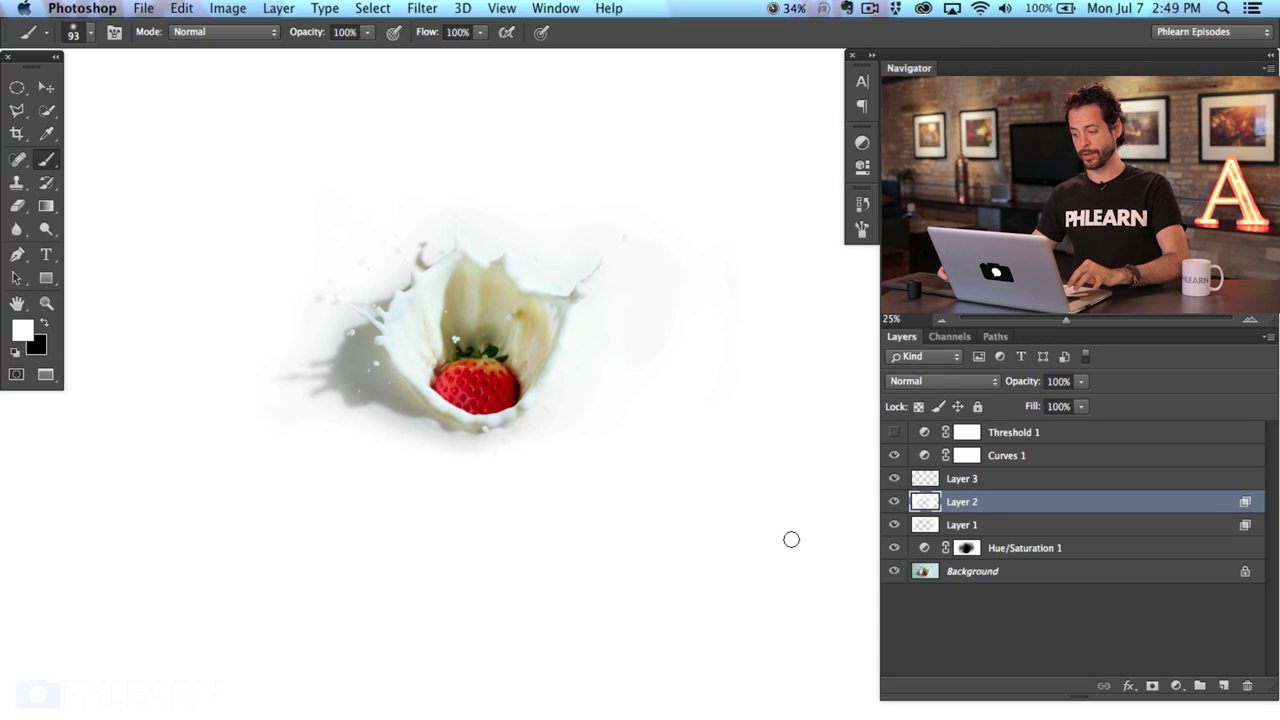
pyautogui.click(1055, 436)
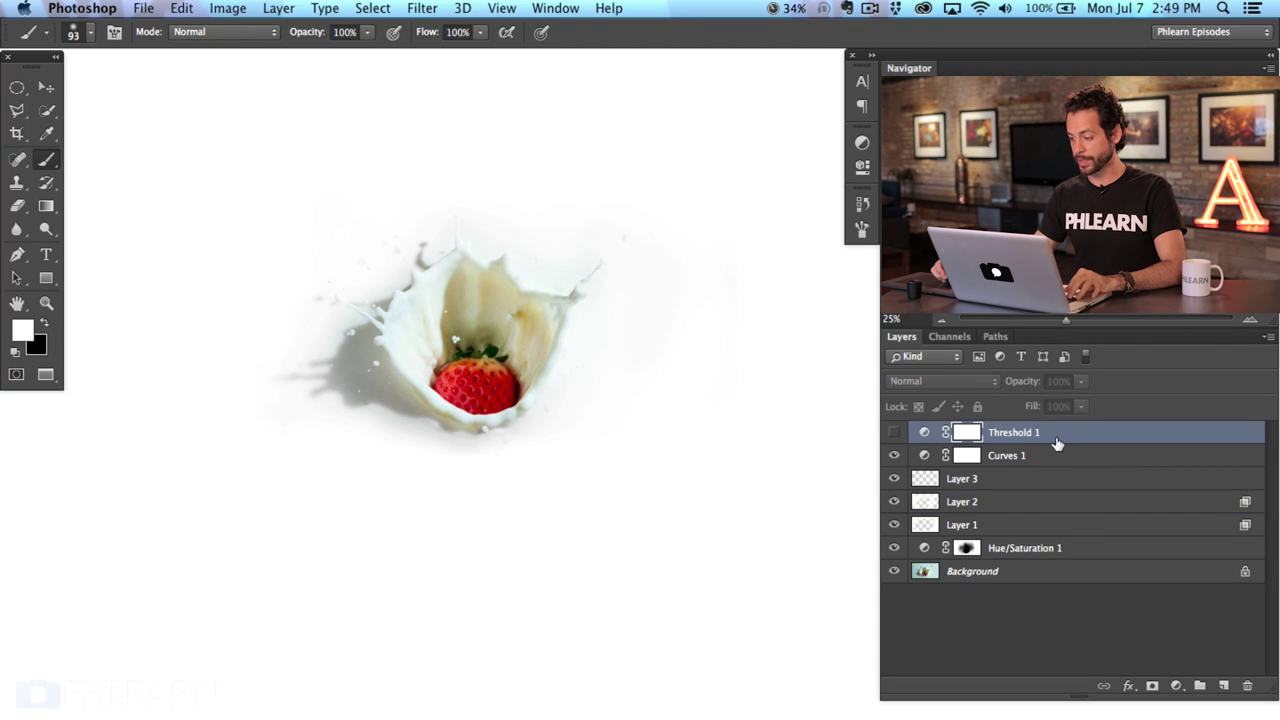
pyautogui.keyDown('shift'); pyautogui.click(1072, 547); pyautogui.keyUp('shift')
pyautogui.press('super+g')
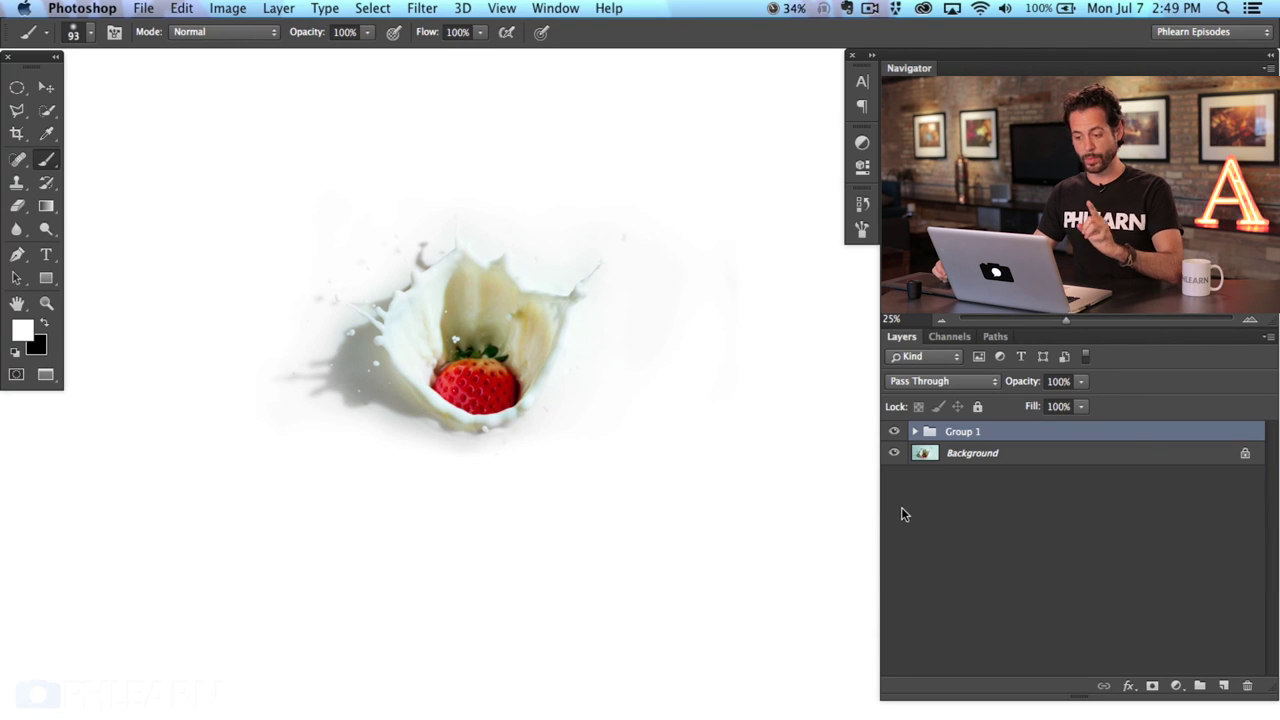
# Step: Compare the strawberry splash before and after the edits by repeatedly hiding and showing Group 1
pyautogui.click(894, 431)
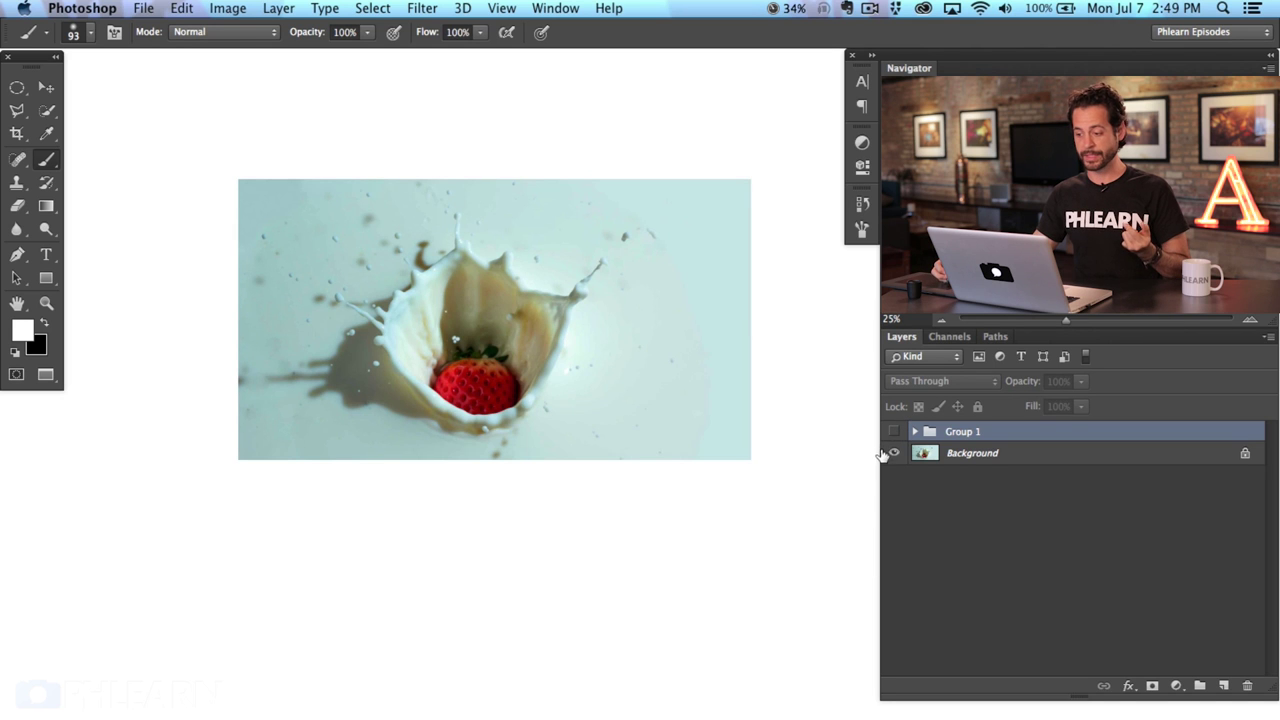
pyautogui.click(893, 431)
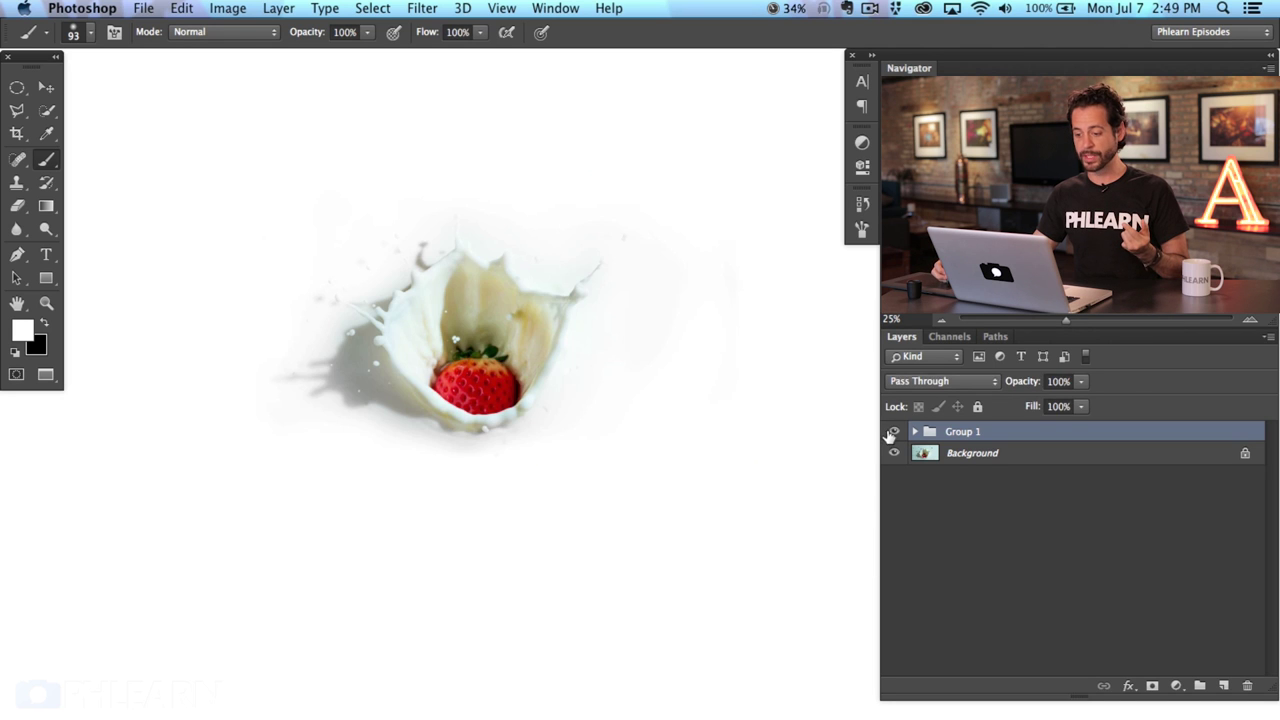
pyautogui.click(893, 431)
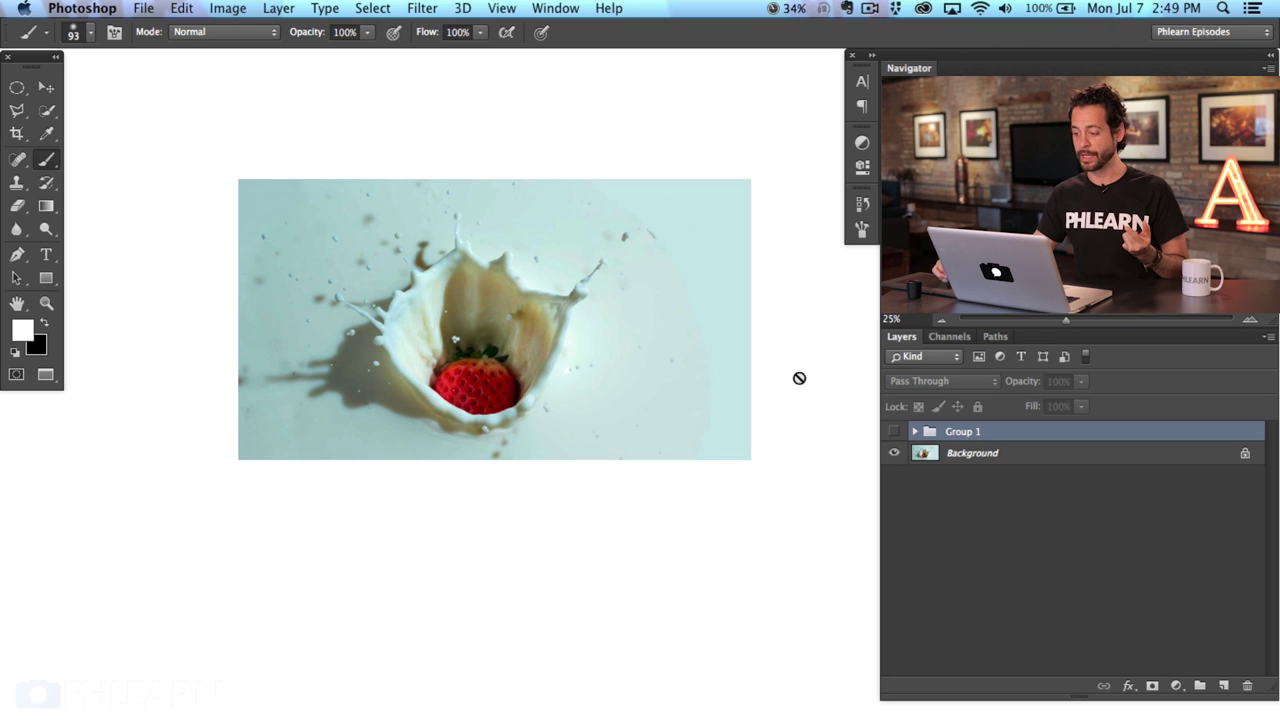
pyautogui.click(893, 431)
pyautogui.click(893, 431)
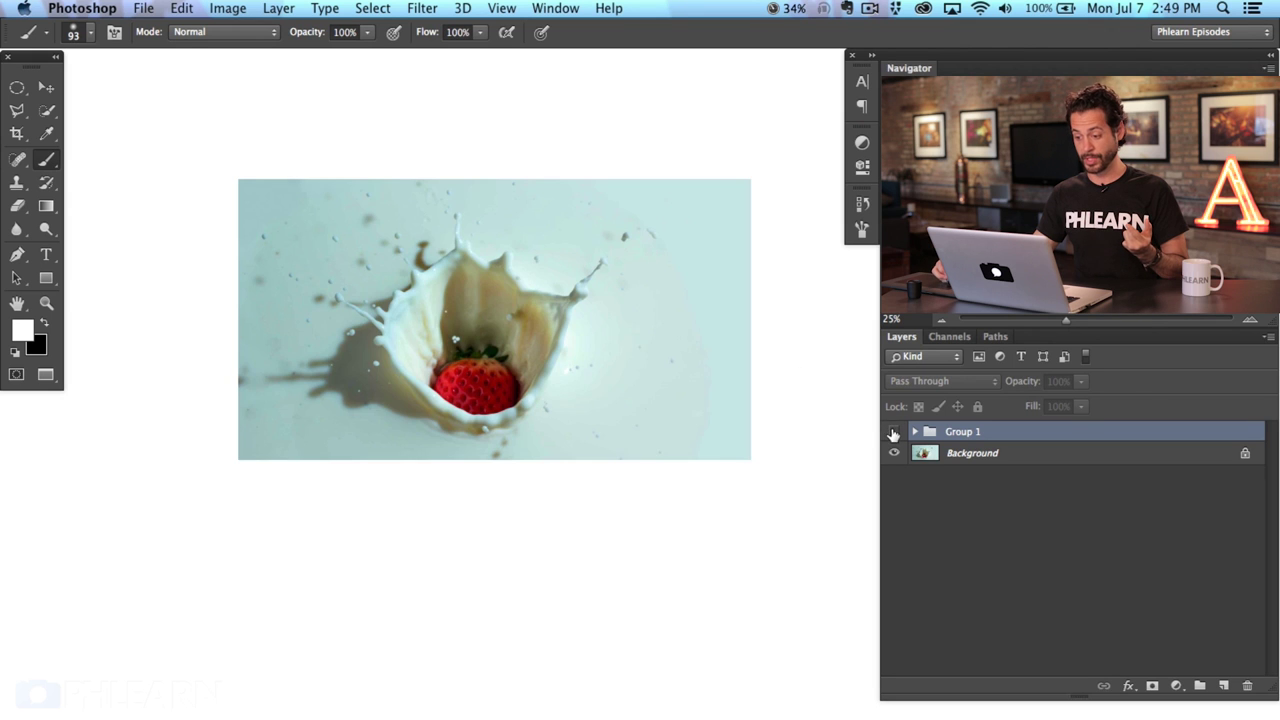
pyautogui.click(894, 431)
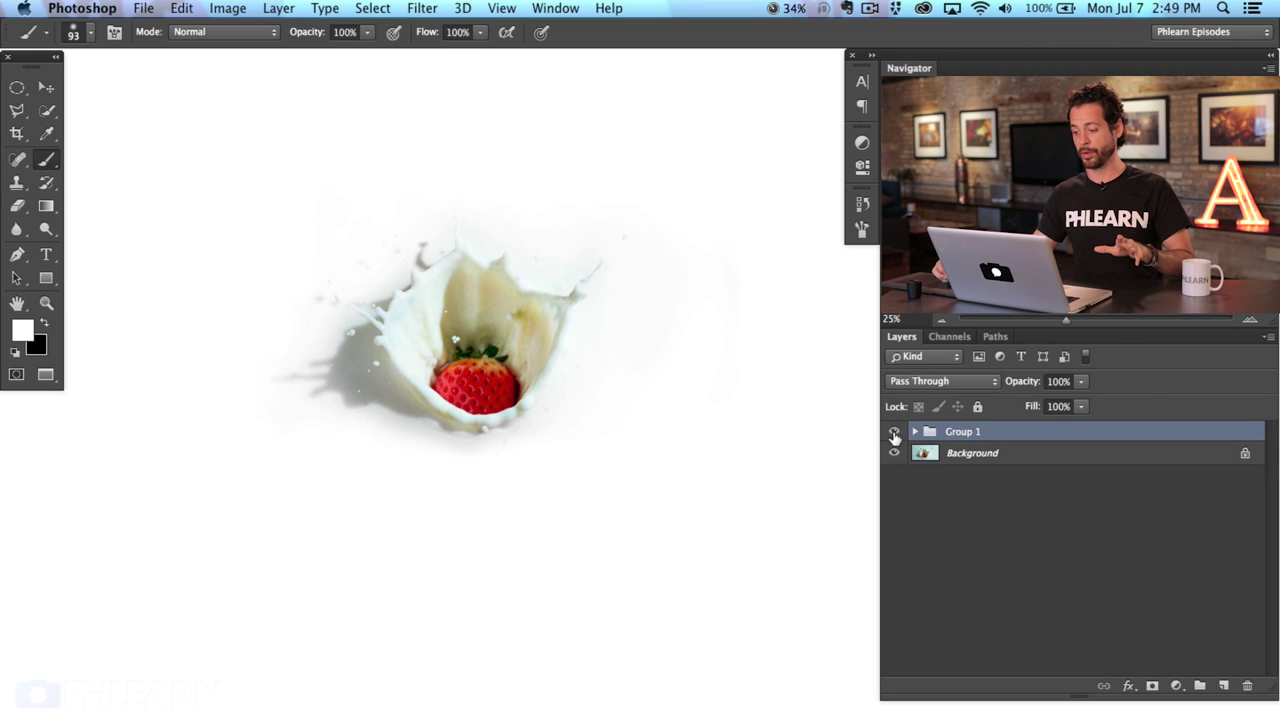
pyautogui.click(893, 431)
pyautogui.click(893, 431)
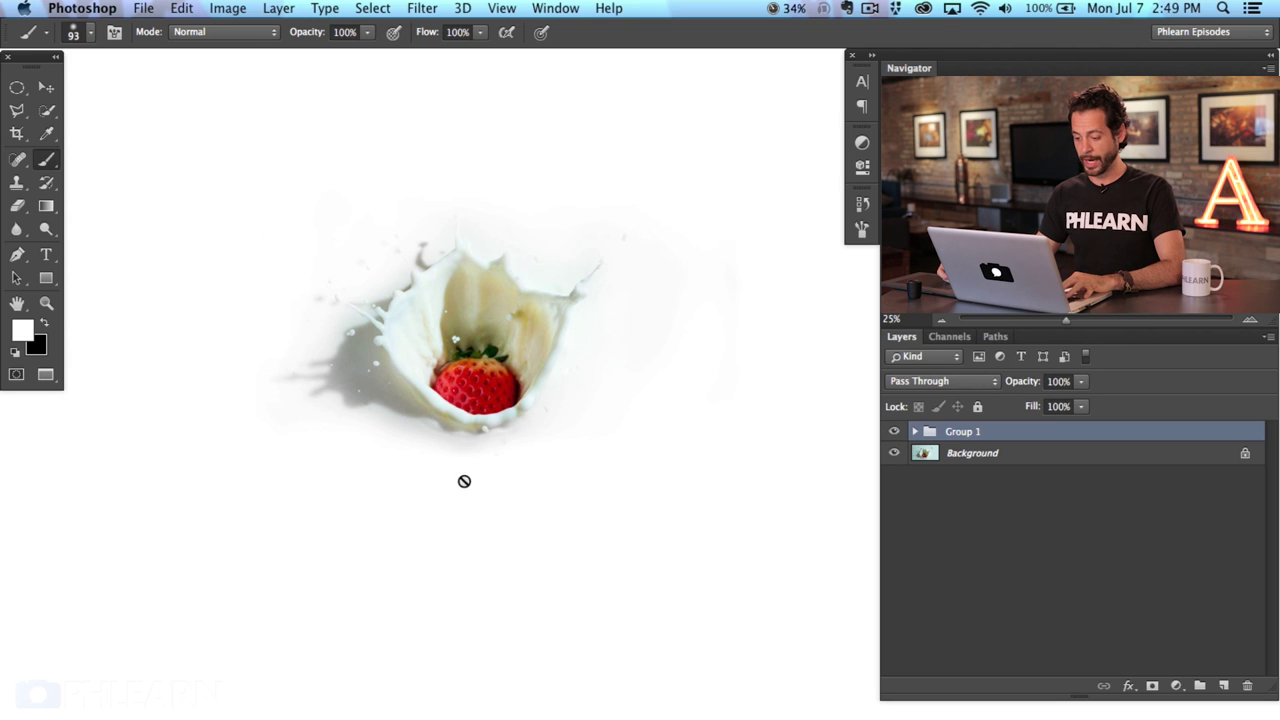
# Step: Set the workspace area around the image to light gray, and display the dark breadsticks photo in full screen with menus
pyautogui.rightClick(478, 604)
pyautogui.click(580, 662)
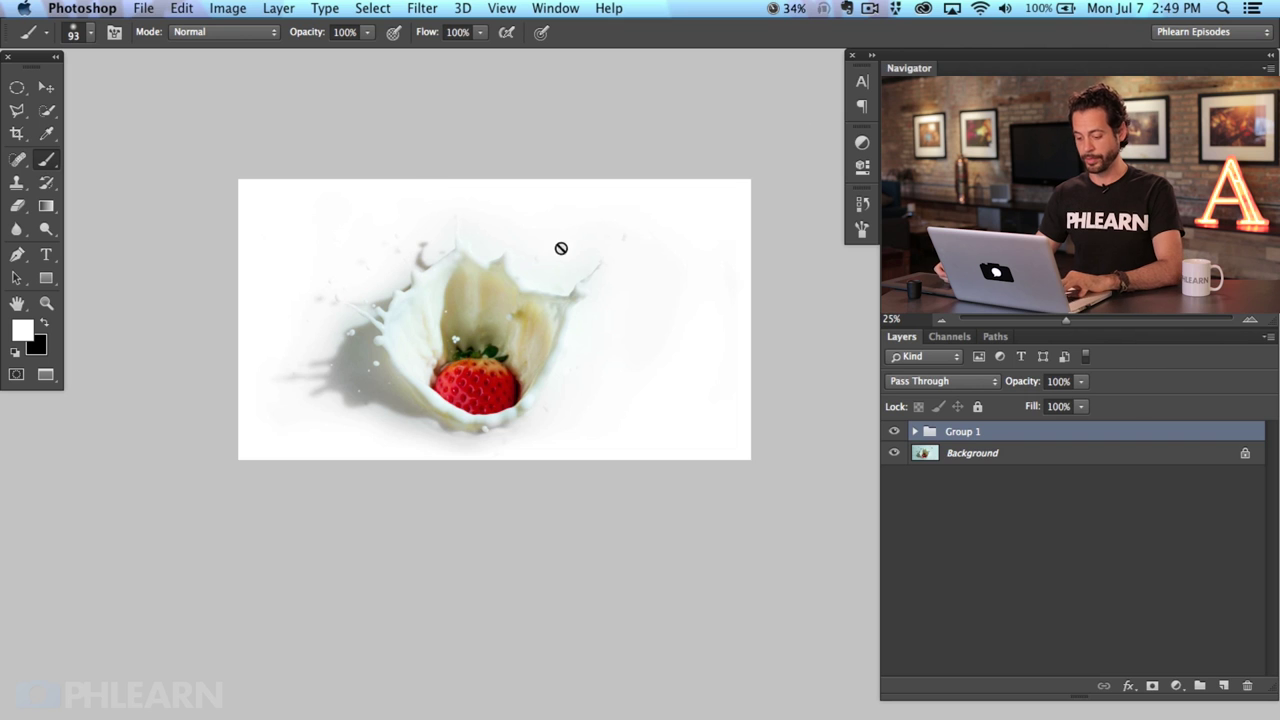
pyautogui.press('f')
pyautogui.press('f')
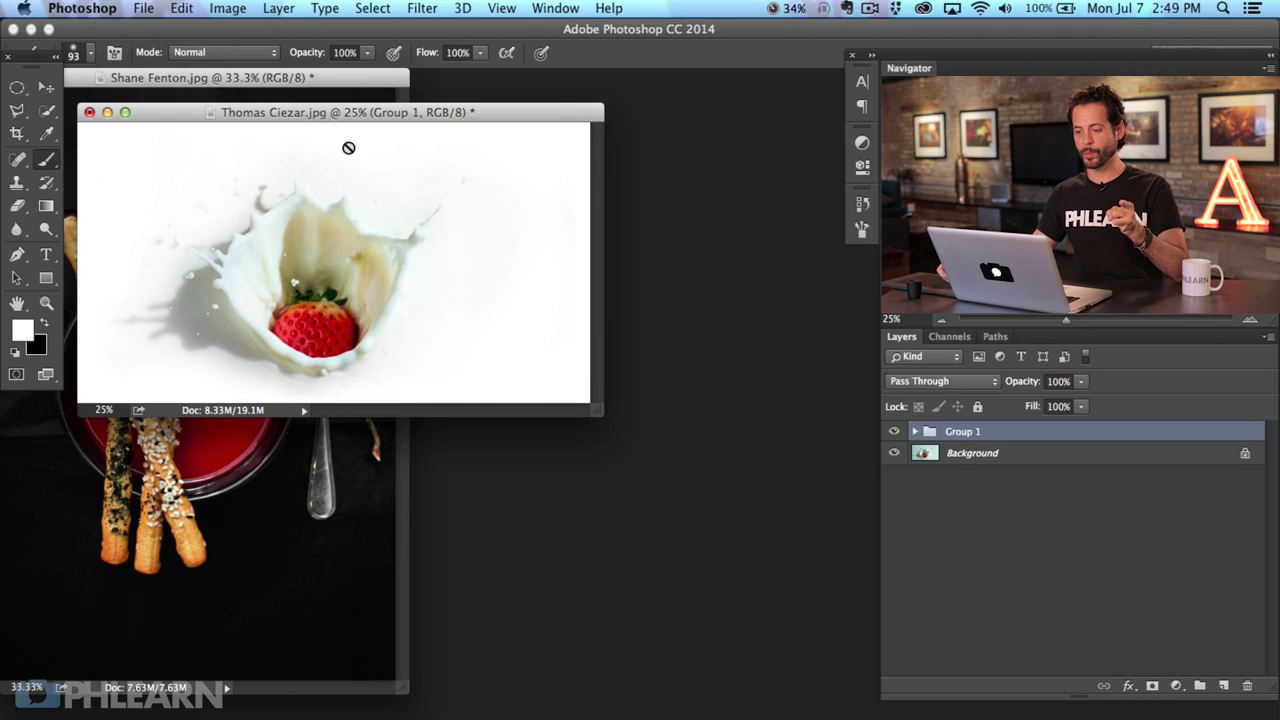
pyautogui.click(346, 87)
pyautogui.moveTo(365, 79); pyautogui.dragTo(410, 102)
pyautogui.press('f')
pyautogui.hscroll(5, 625, 286)
pyautogui.scroll(-1, 625, 286)
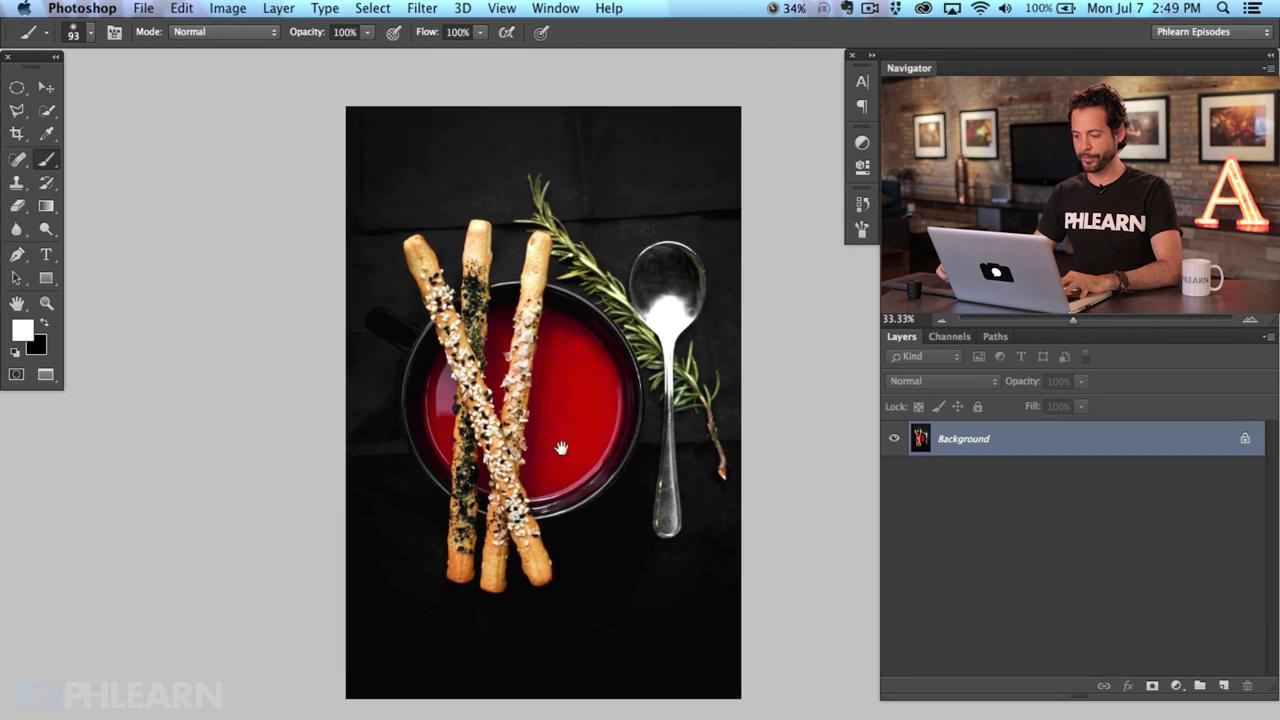
# Step: Add a Threshold adjustment layer to the breadsticks photo, try level 255 and settle on level 1
pyautogui.click(1167, 684)
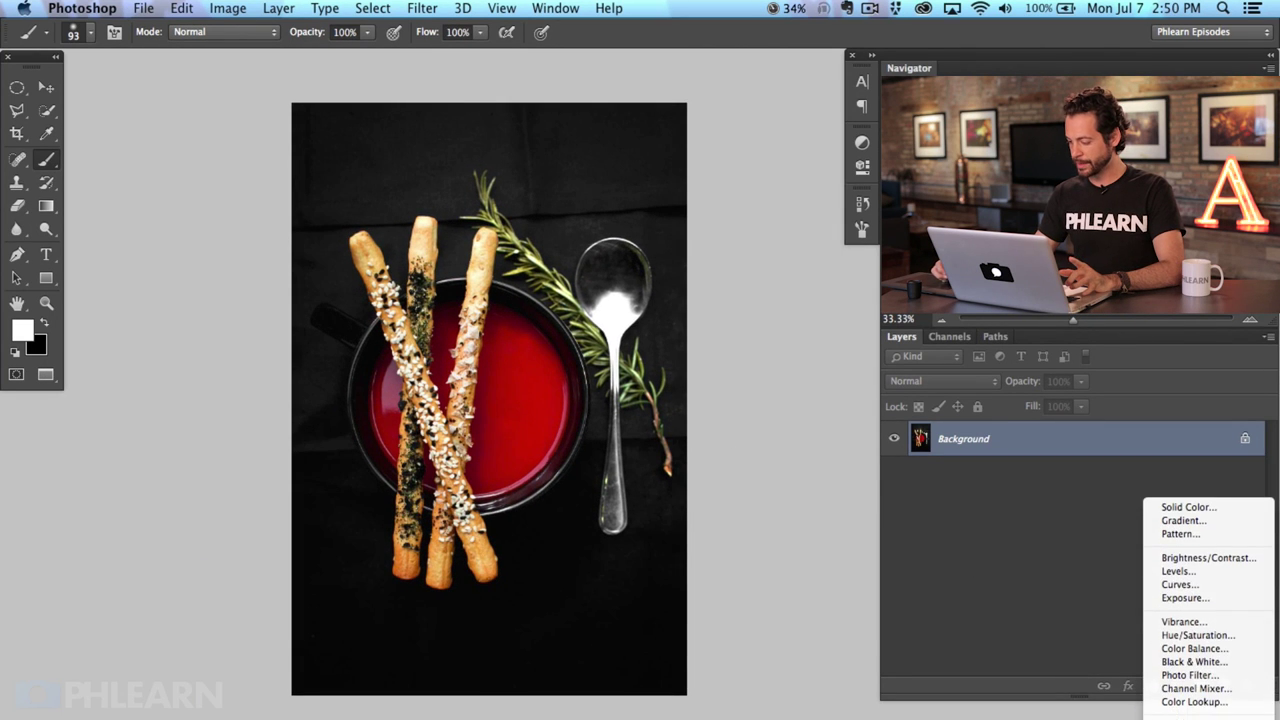
pyautogui.click(1183, 718)
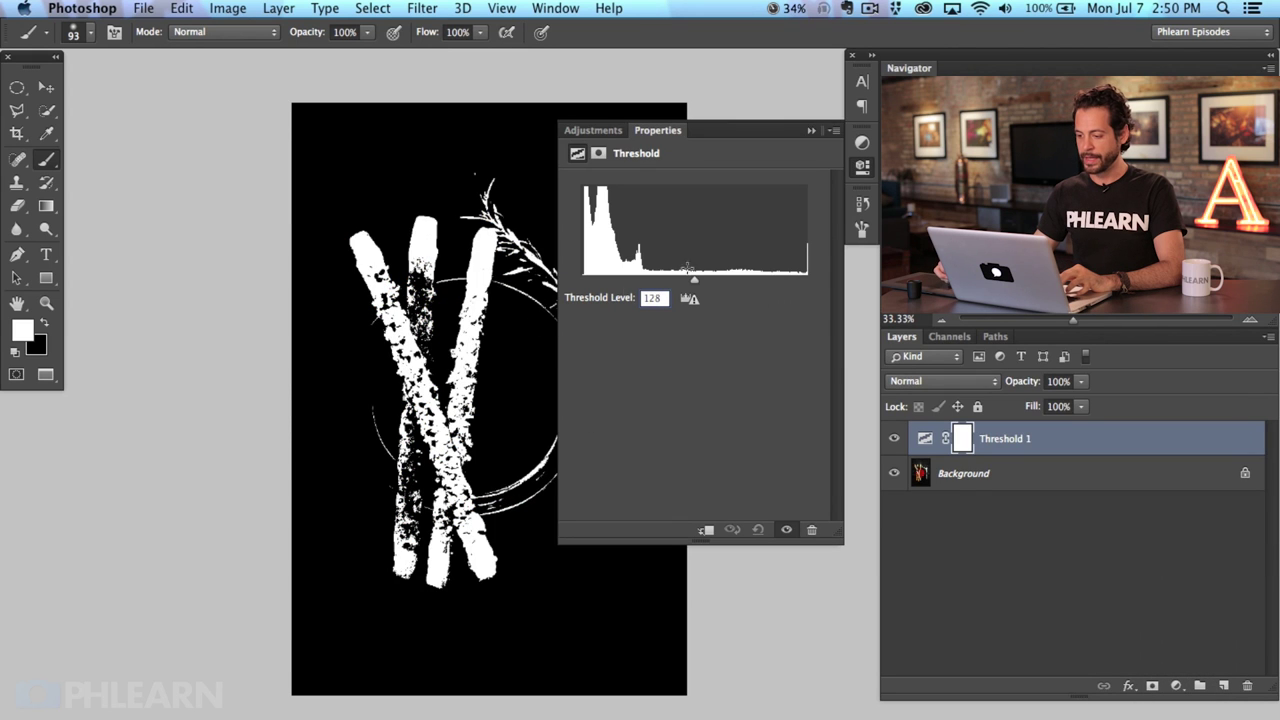
pyautogui.moveTo(692, 280); pyautogui.dragTo(808, 280)
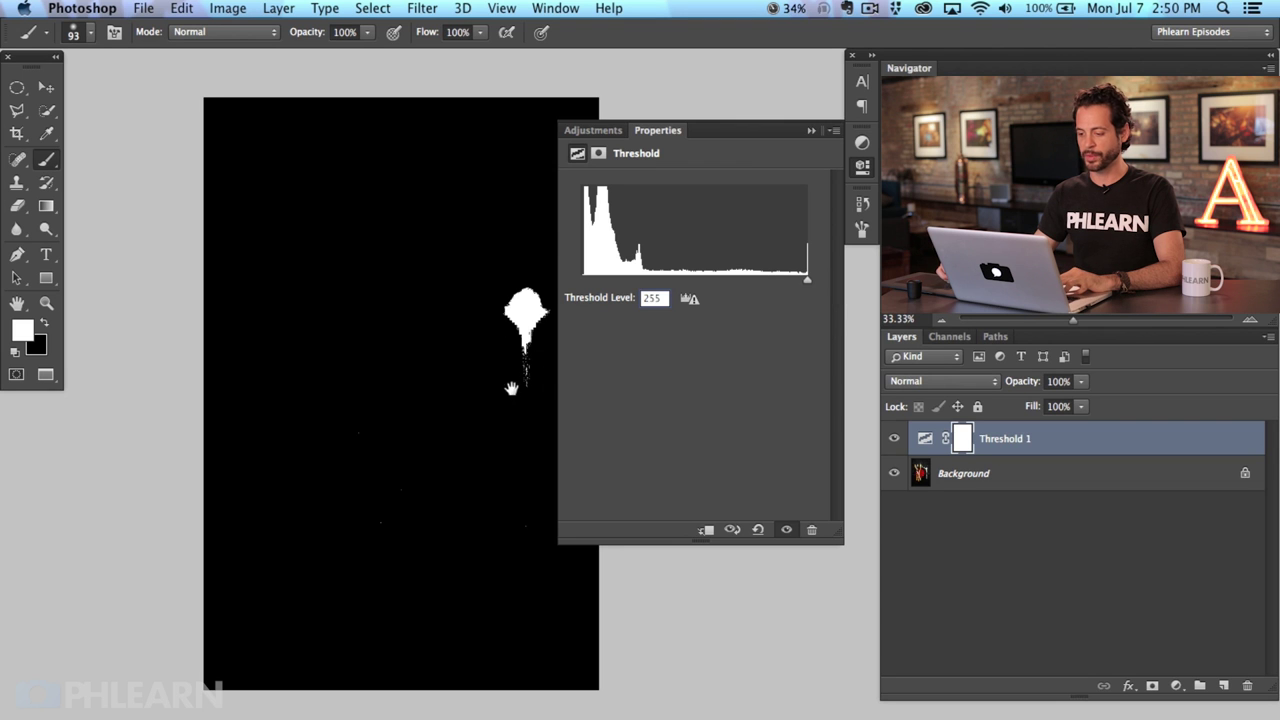
pyautogui.moveTo(512, 388); pyautogui.dragTo(475, 380)
pyautogui.moveTo(806, 282); pyautogui.dragTo(576, 277)
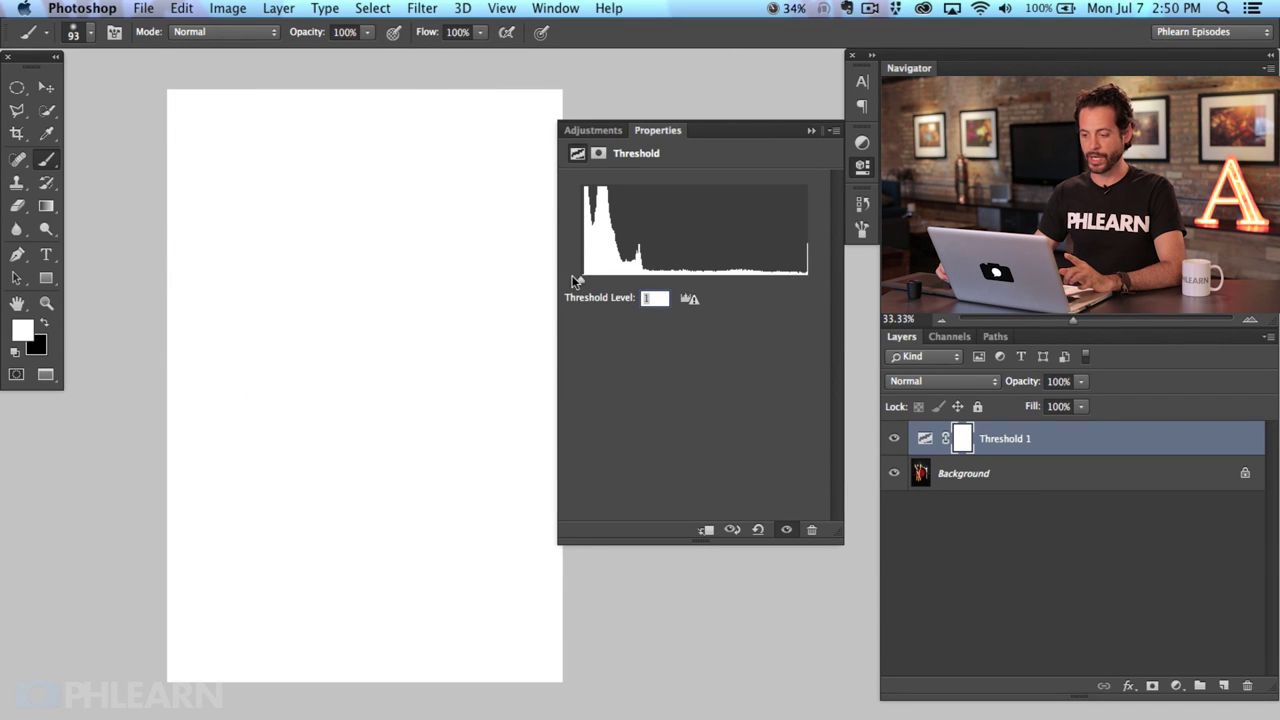
# Step: Test the threshold view by painting black strokes on a new layer below Threshold 1, and delete that layer
pyautogui.click(1034, 480)
pyautogui.press('super+shift+alt+n')
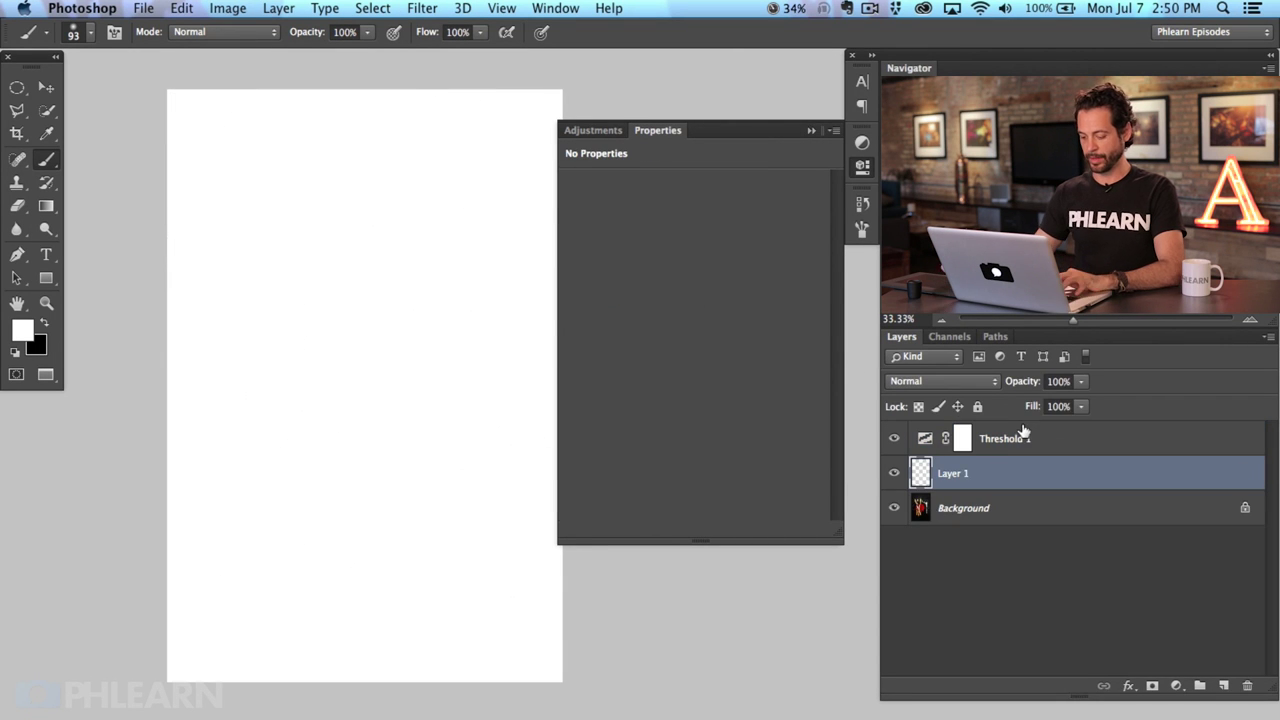
pyautogui.press('x')
pyautogui.moveTo(342, 350)
pyautogui.keyDown('ctrl'); pyautogui.keyDown('alt'); pyautogui.mouseDown()
pyautogui.moveTo(347, 398)
pyautogui.moveTo(398, 377)
pyautogui.moveTo(399, 458)
pyautogui.moveTo(452, 408)
pyautogui.moveTo(375, 262)
pyautogui.moveTo(292, 480)
pyautogui.moveTo(337, 211)
pyautogui.moveTo(256, 402)
pyautogui.moveTo(283, 493)
pyautogui.moveTo(261, 510)
pyautogui.moveTo(345, 195)
pyautogui.mouseUp(); pyautogui.keyUp('alt'); pyautogui.keyUp('ctrl')
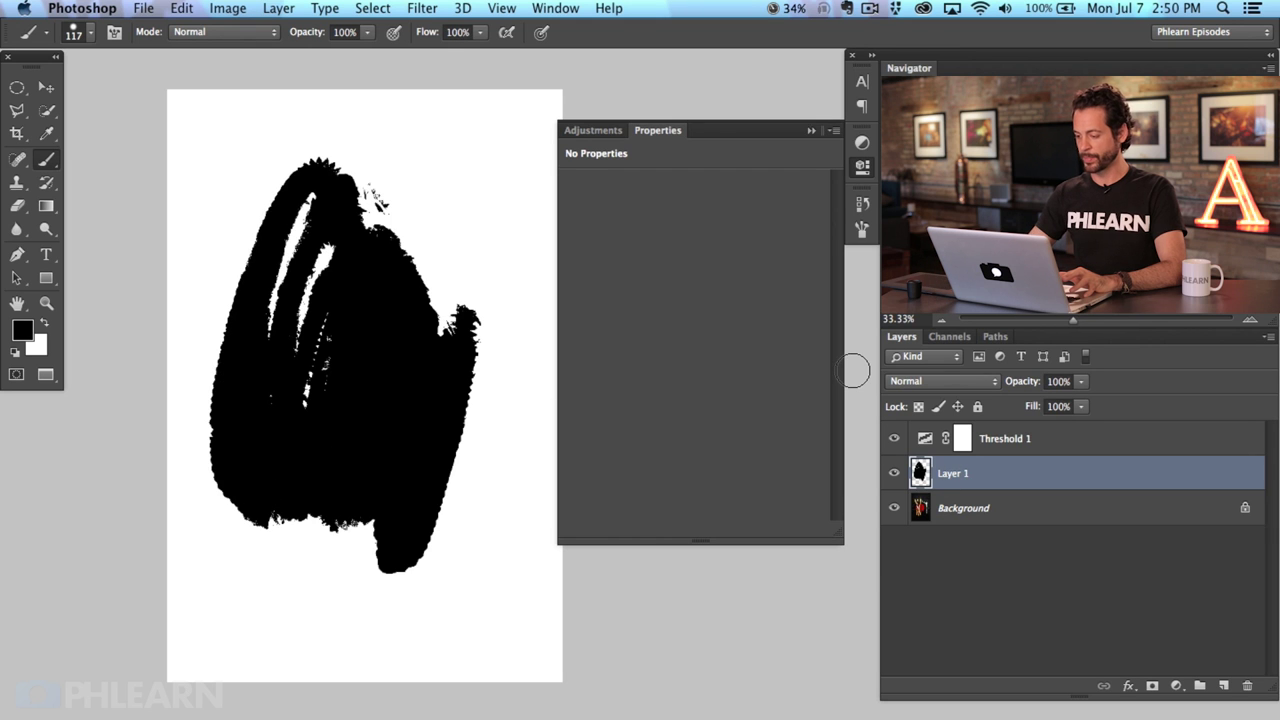
pyautogui.press('Delete')
# Step: Raise the Threshold 1 level slightly, and add a Levels layer directly above Background with its black input level at 4
pyautogui.click(921, 445)
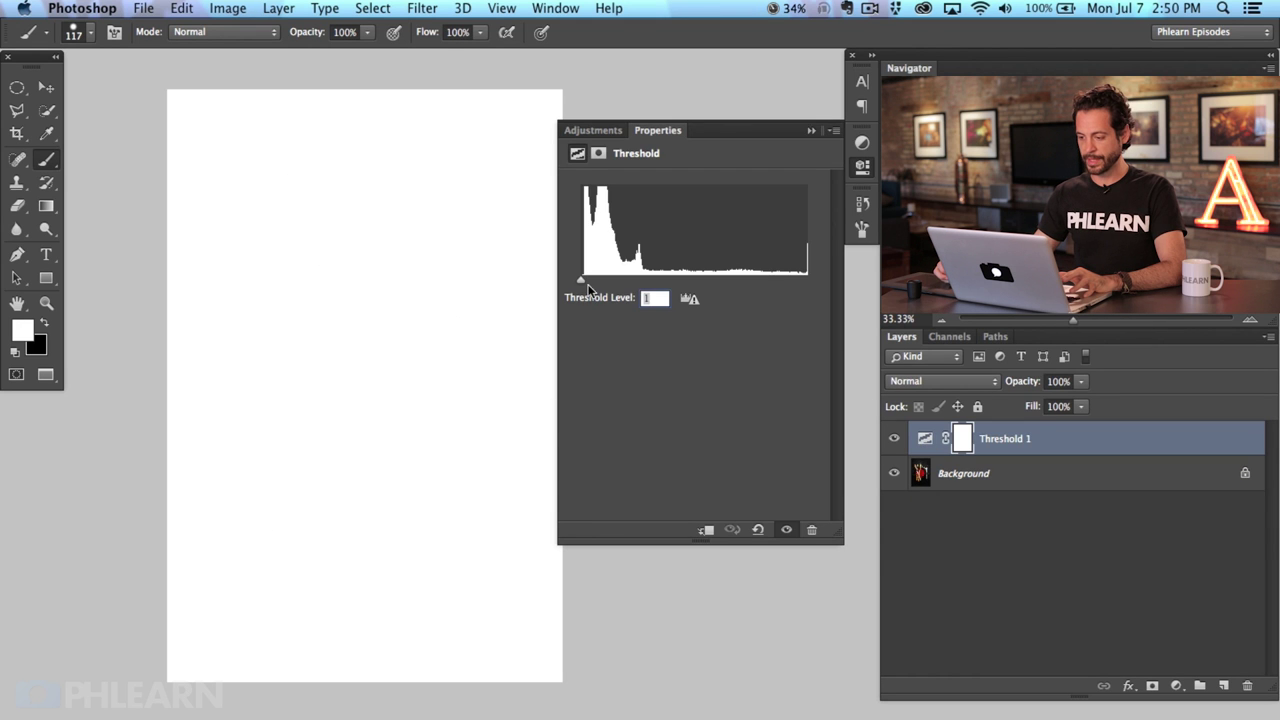
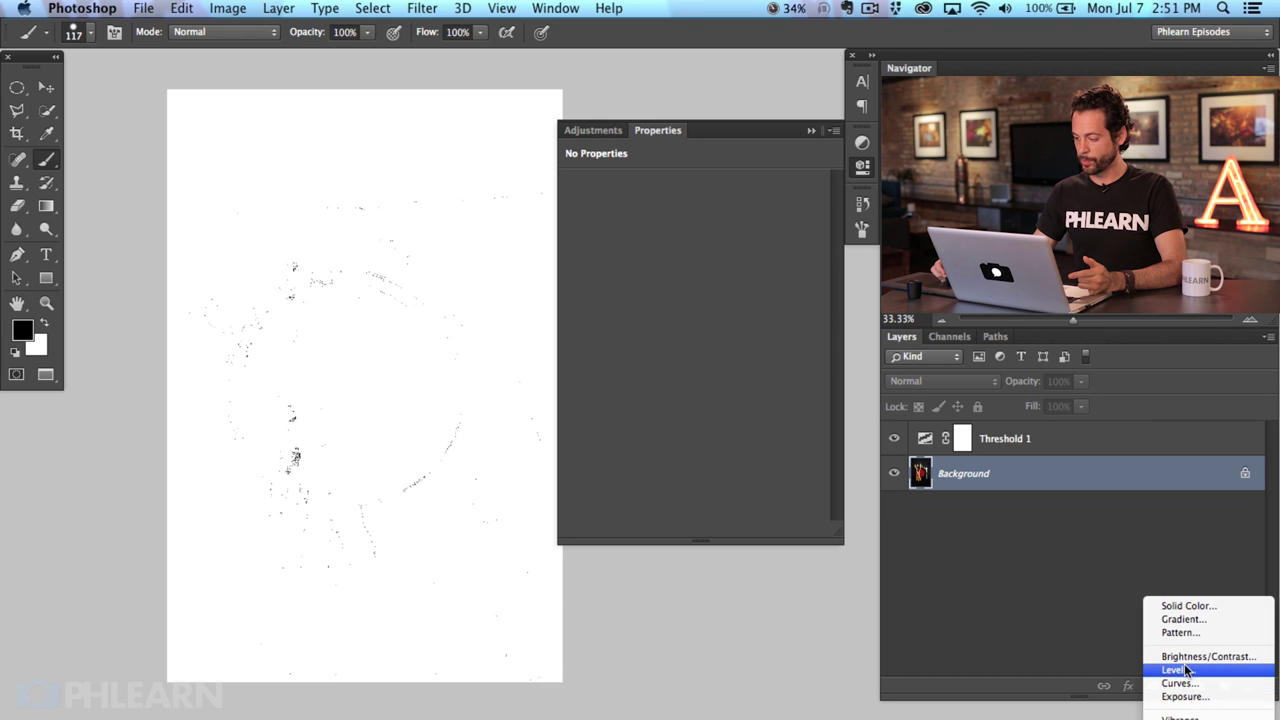
pyautogui.click(1186, 670)
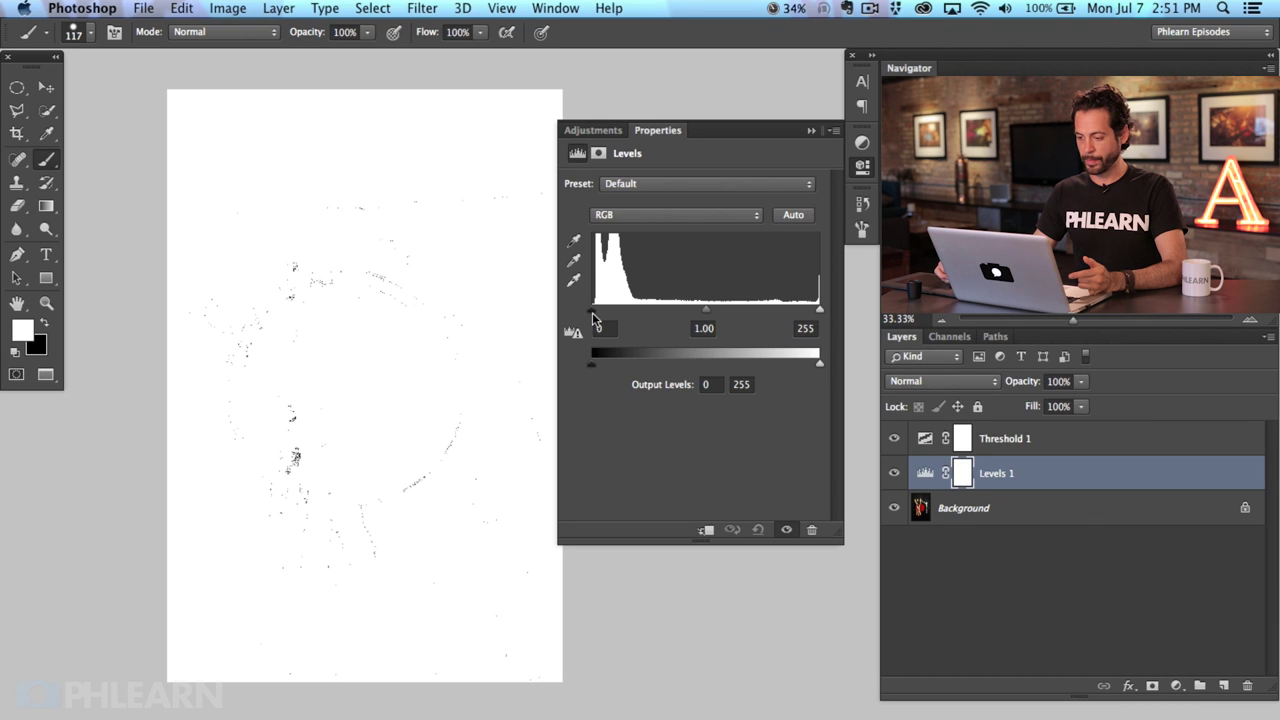
pyautogui.moveTo(590, 316)
pyautogui.mouseDown()
pyautogui.moveTo(612, 312)
pyautogui.moveTo(596, 315)
pyautogui.mouseUp()
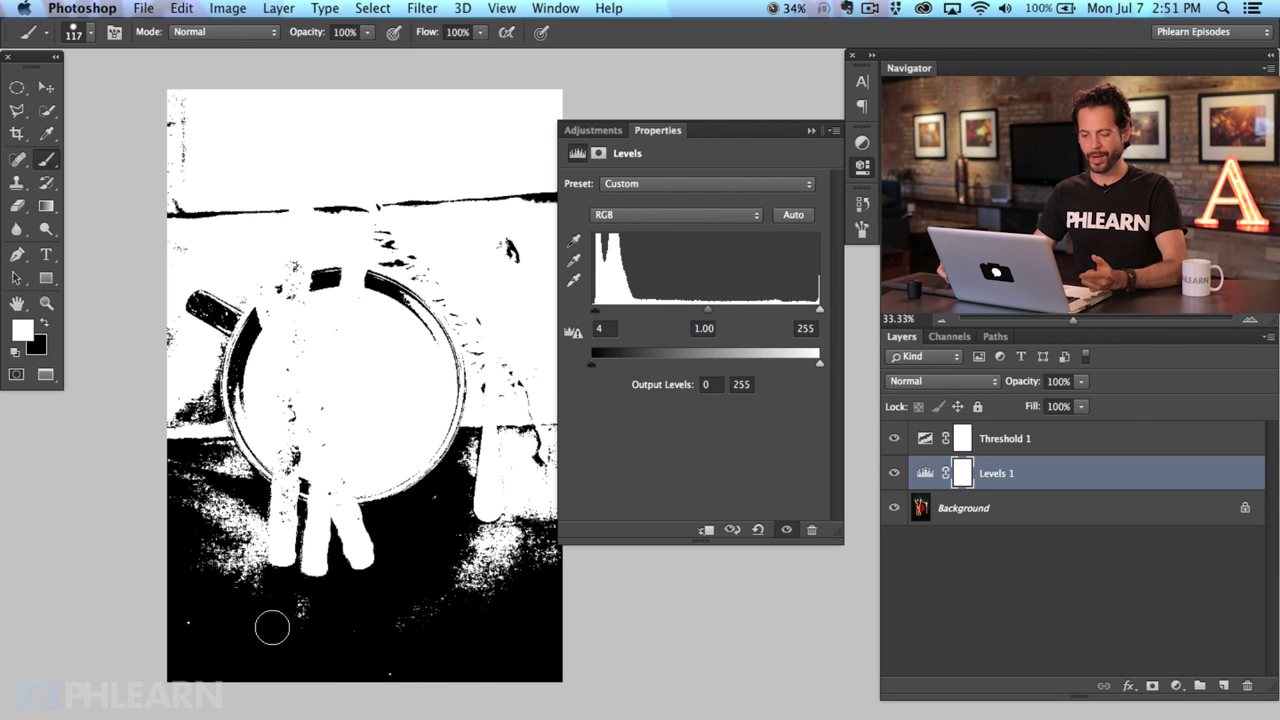
# Step: Compare the breadsticks photo with its threshold view by toggling the Threshold 1 layer's visibility
pyautogui.click(893, 440)
pyautogui.click(893, 440)
pyautogui.click(893, 440)
pyautogui.click(893, 440)
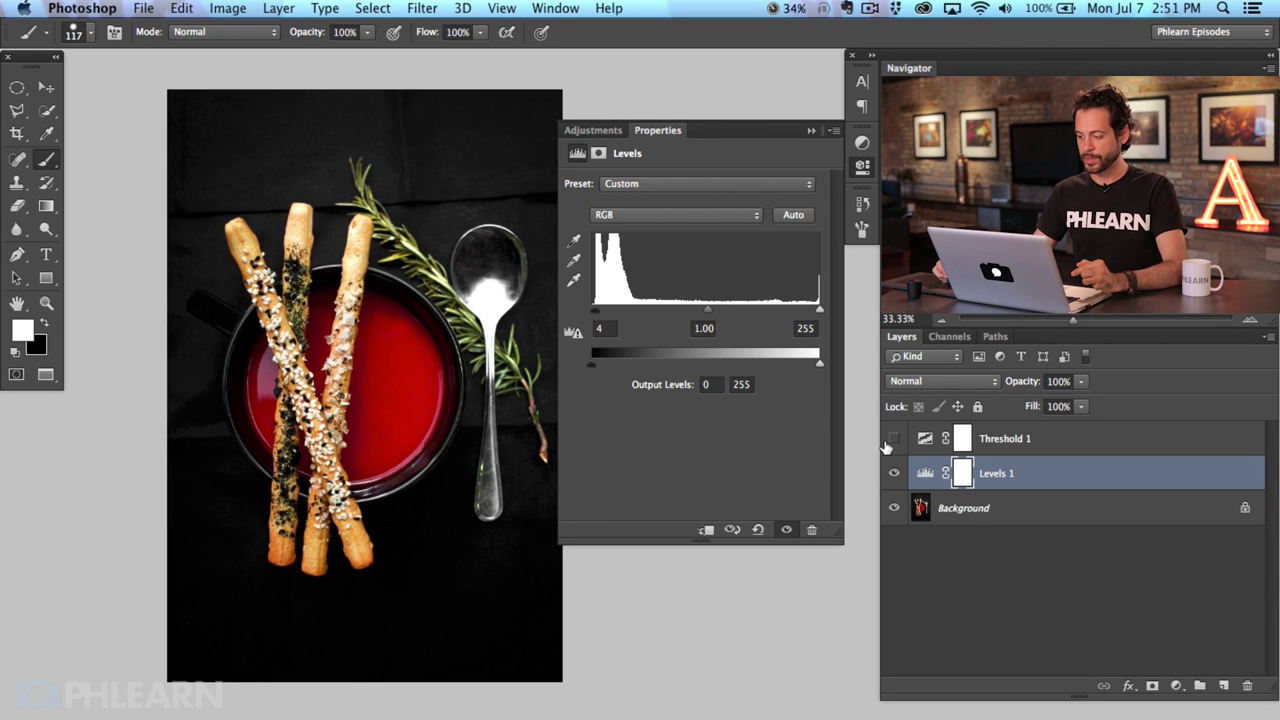
pyautogui.click(893, 440)
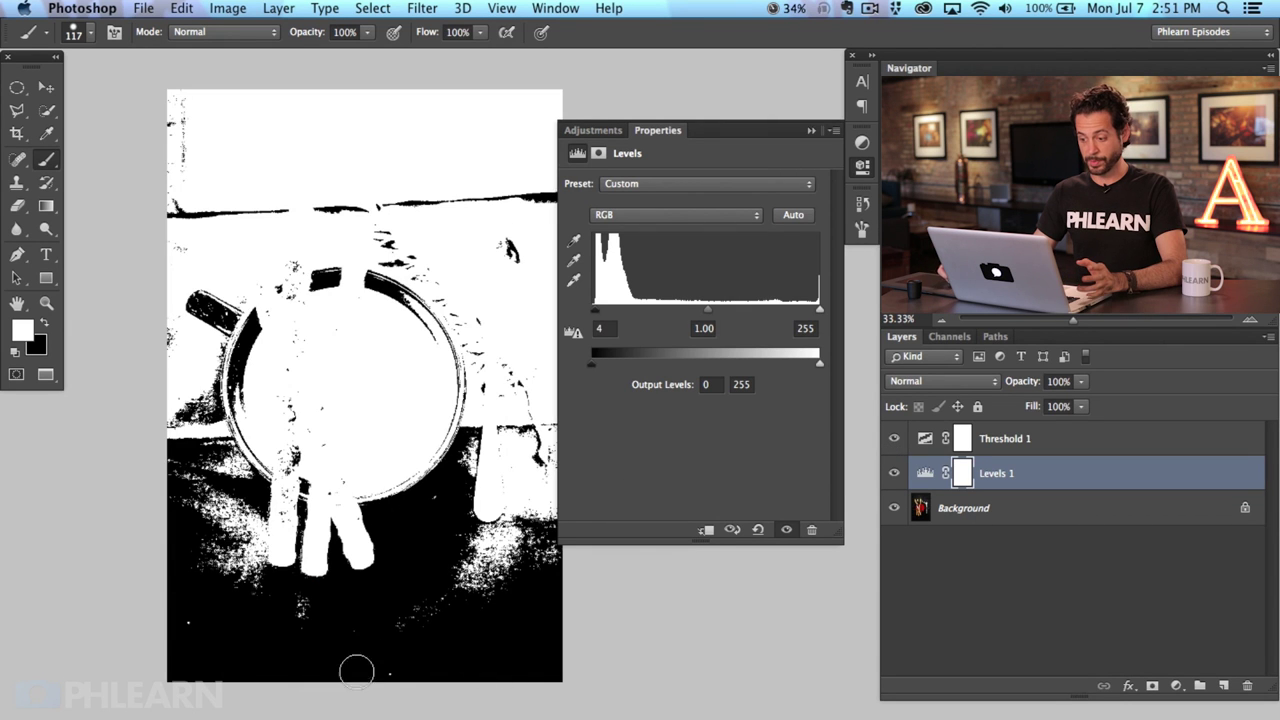
# Step: Compare the photo with and without Levels 1, first under Threshold 1 and again with Threshold 1 hidden
pyautogui.click(893, 472)
pyautogui.click(894, 472)
pyautogui.click(894, 472)
pyautogui.click(894, 439)
pyautogui.click(895, 474)
pyautogui.click(896, 477)
pyautogui.click(895, 478)
pyautogui.click(894, 480)
pyautogui.click(893, 482)
pyautogui.click(895, 482)
pyautogui.click(895, 482)
pyautogui.click(894, 482)
pyautogui.click(893, 482)
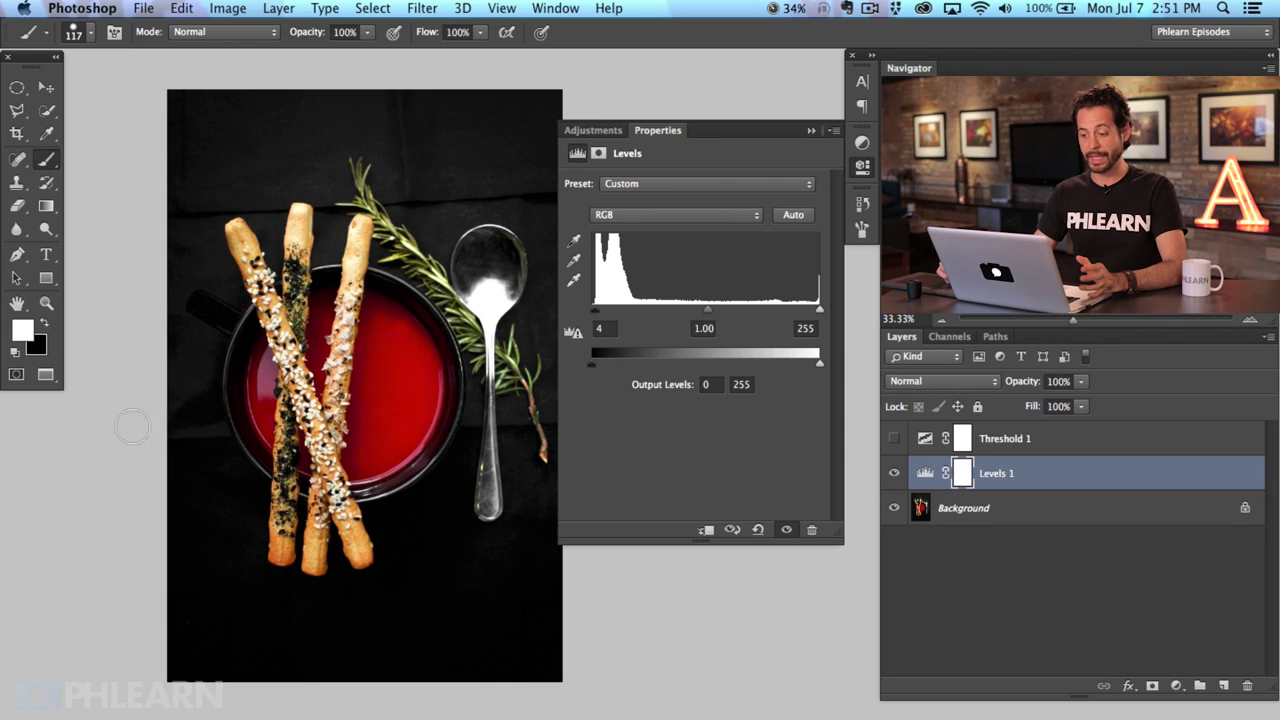
pyautogui.click(860, 172)
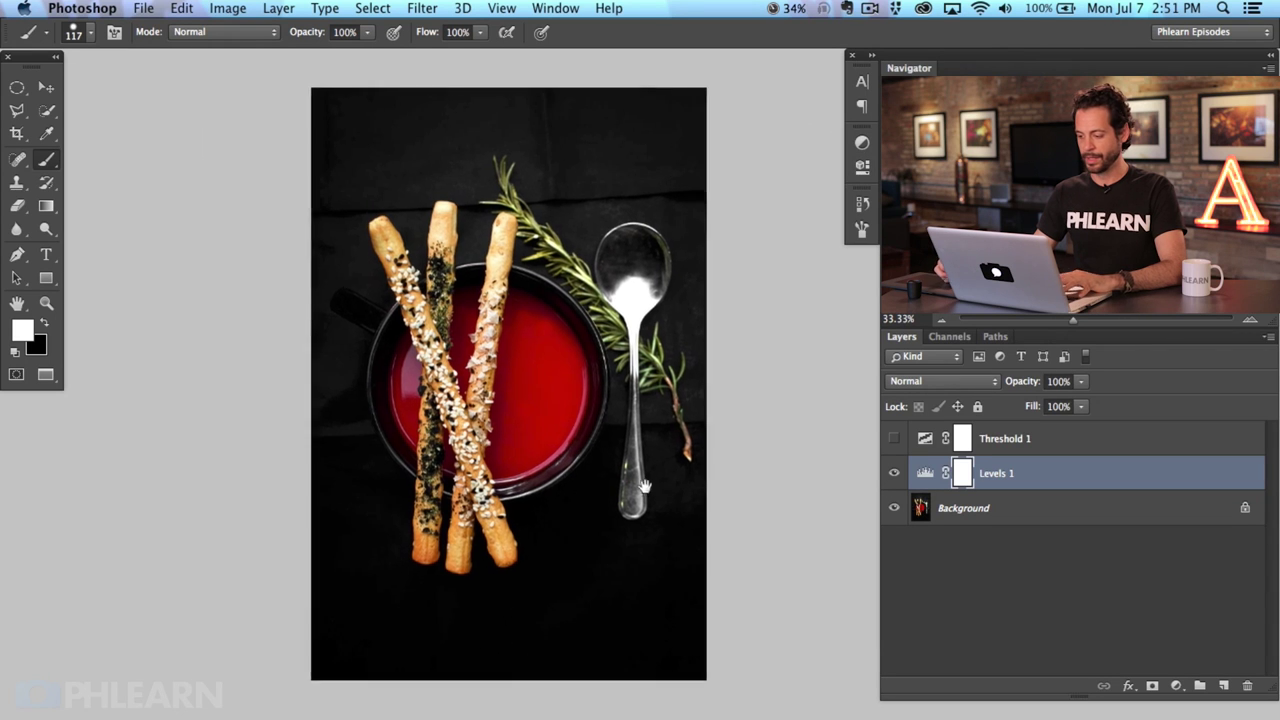
# Step: Recheck the effect of Levels 1 on the full photo, and show Threshold 1 again to compare the black areas
pyautogui.click(890, 474)
pyautogui.click(897, 479)
pyautogui.click(896, 480)
pyautogui.click(895, 478)
pyautogui.click(894, 474)
pyautogui.click(893, 442)
pyautogui.click(896, 471)
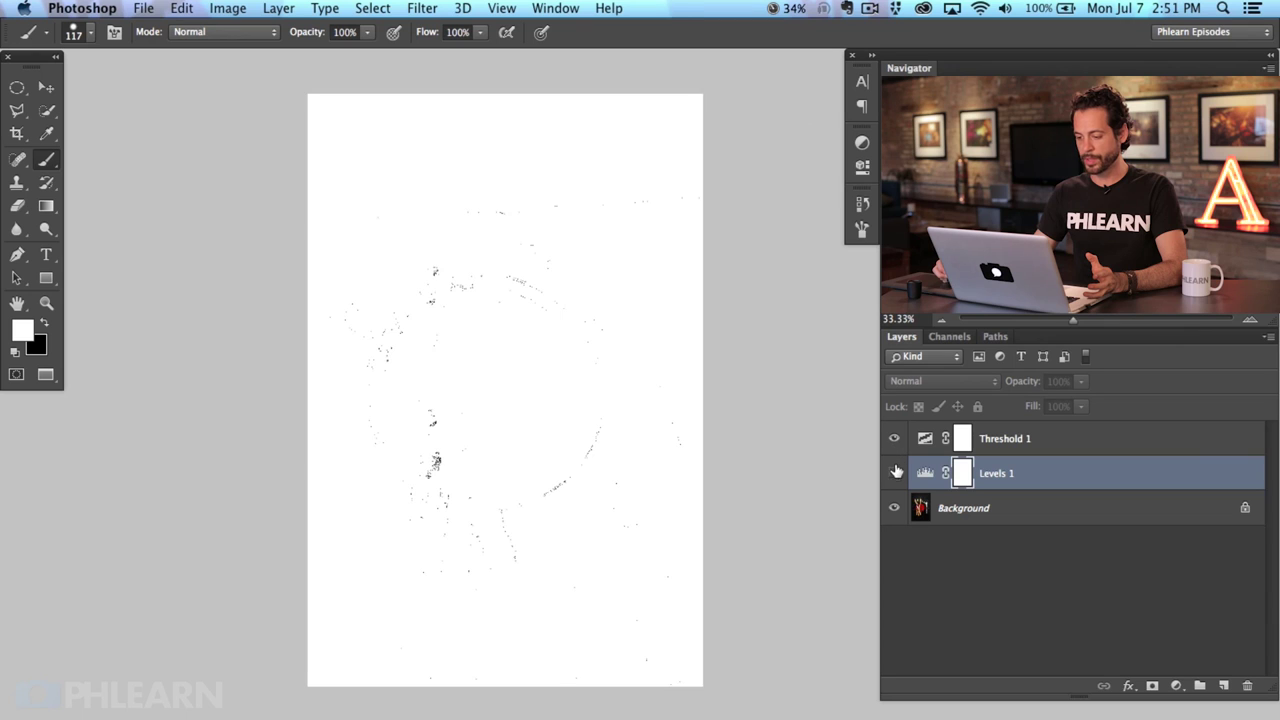
pyautogui.click(896, 474)
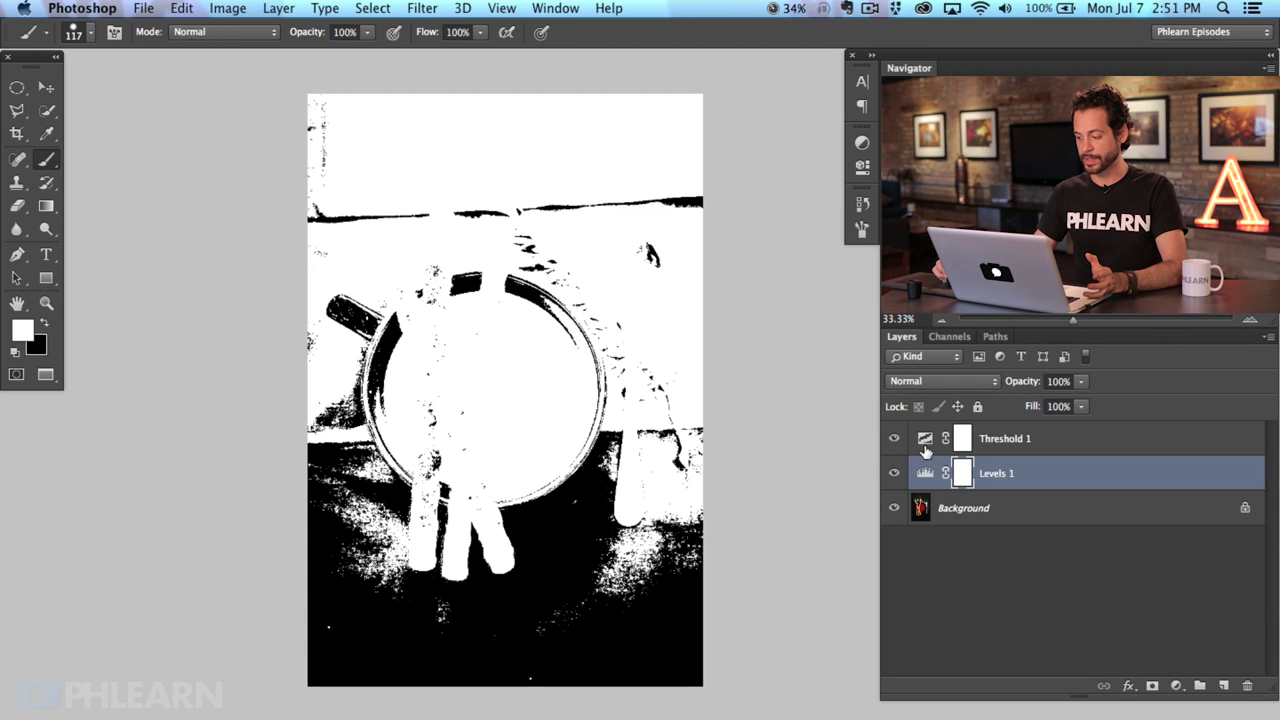
# Step: Set the Threshold 1 level to 1
pyautogui.doubleClick(922, 440)
pyautogui.moveTo(587, 283); pyautogui.dragTo(580, 283)
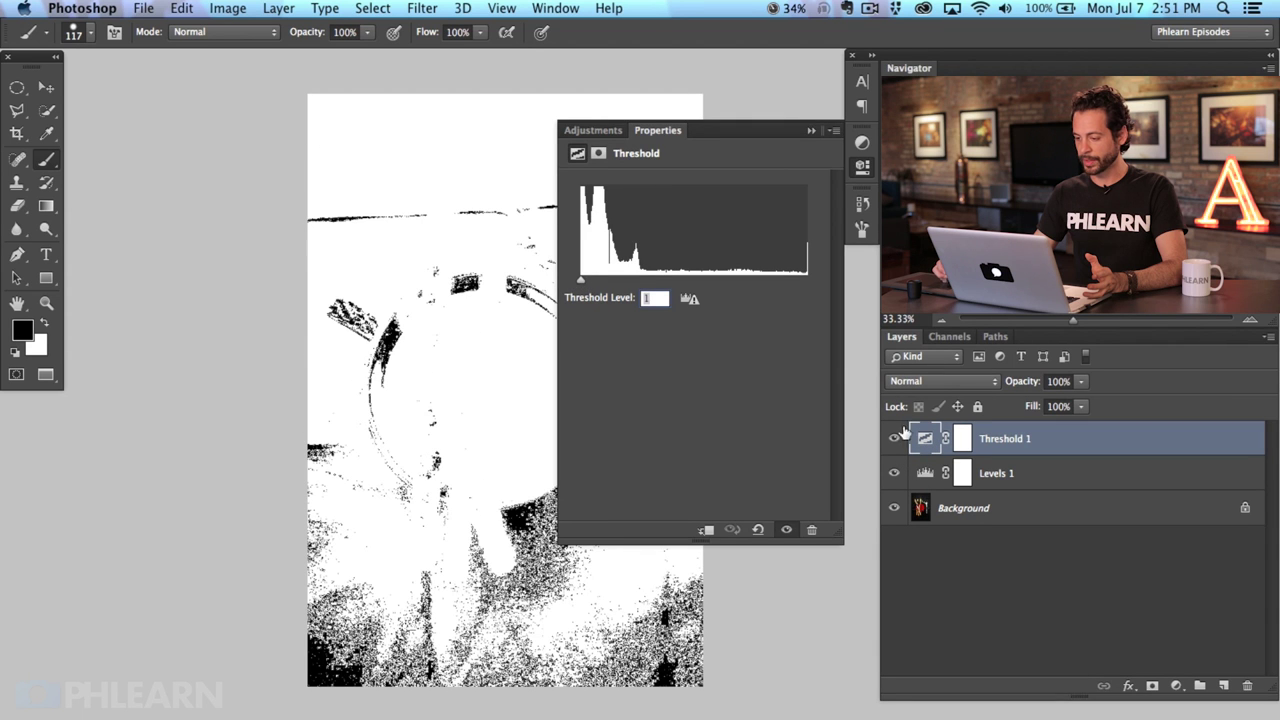
pyautogui.click(858, 229)
# Step: Check the threshold view with Levels 1 hidden, restore the layer and raise its black input level to 9
pyautogui.click(895, 470)
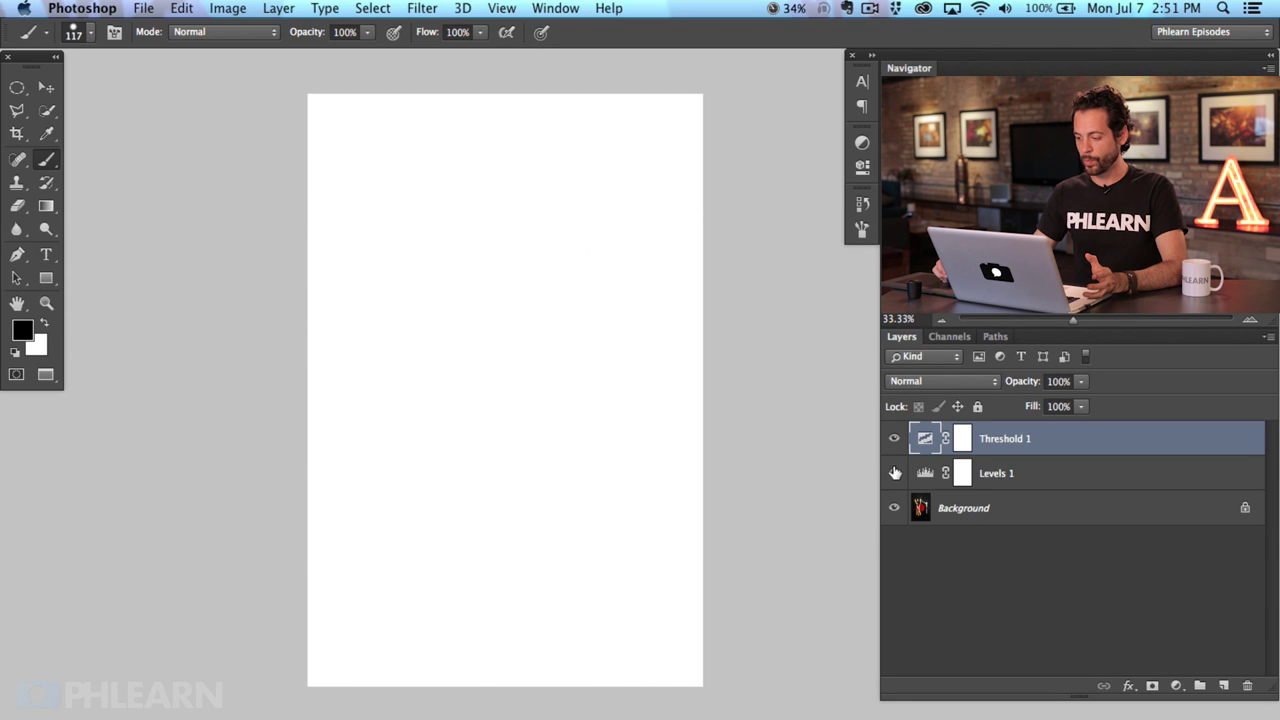
pyautogui.click(895, 470)
pyautogui.doubleClick(925, 473)
pyautogui.moveTo(599, 314); pyautogui.dragTo(599, 310)
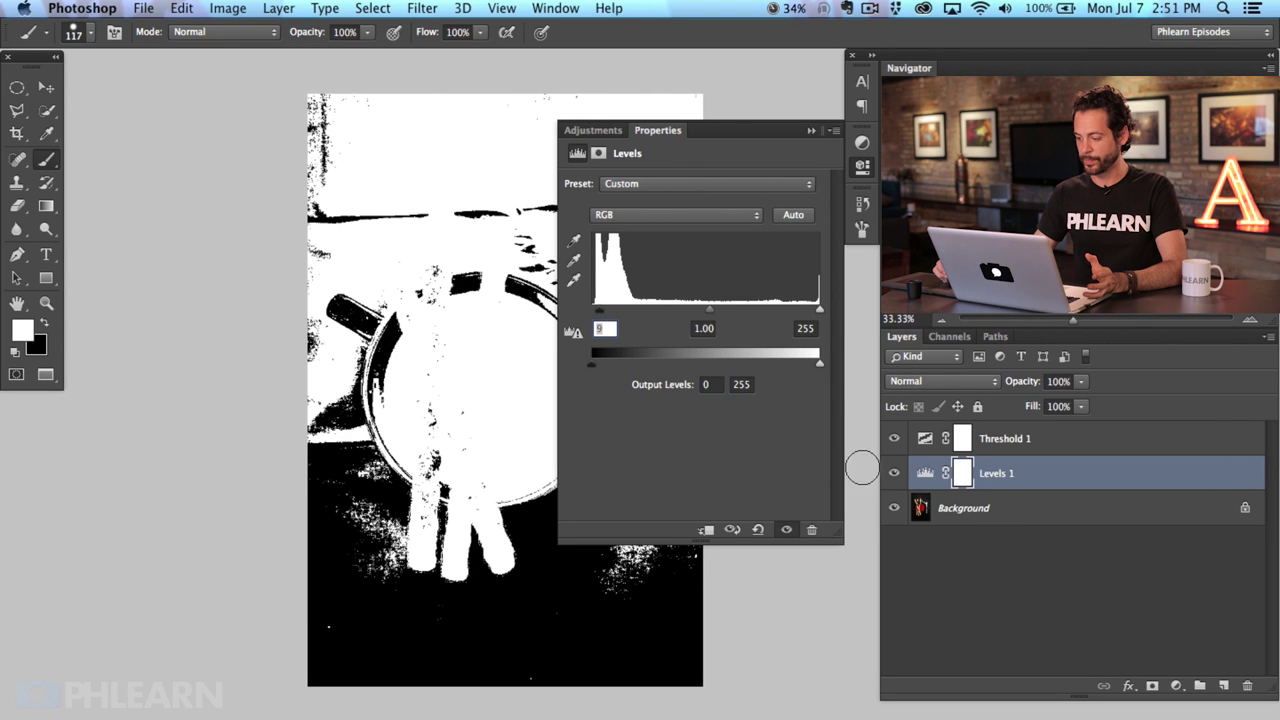
# Step: Reopen the Threshold 1 settings and make sure the level sits at its minimum of 1
pyautogui.click(860, 168)
pyautogui.click(925, 438)
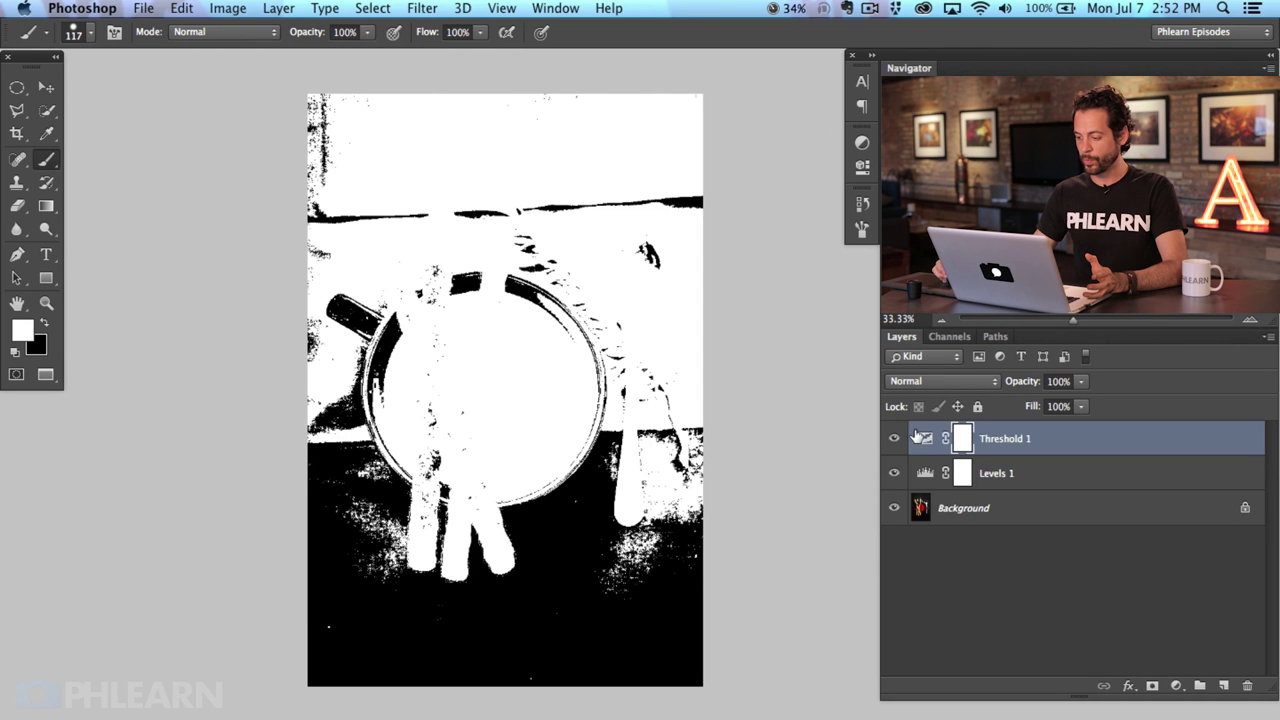
pyautogui.doubleClick(925, 438)
pyautogui.press('x')
pyautogui.moveTo(569, 281)
pyautogui.mouseDown()
pyautogui.moveTo(587, 280)
pyautogui.moveTo(568, 279)
pyautogui.mouseUp()
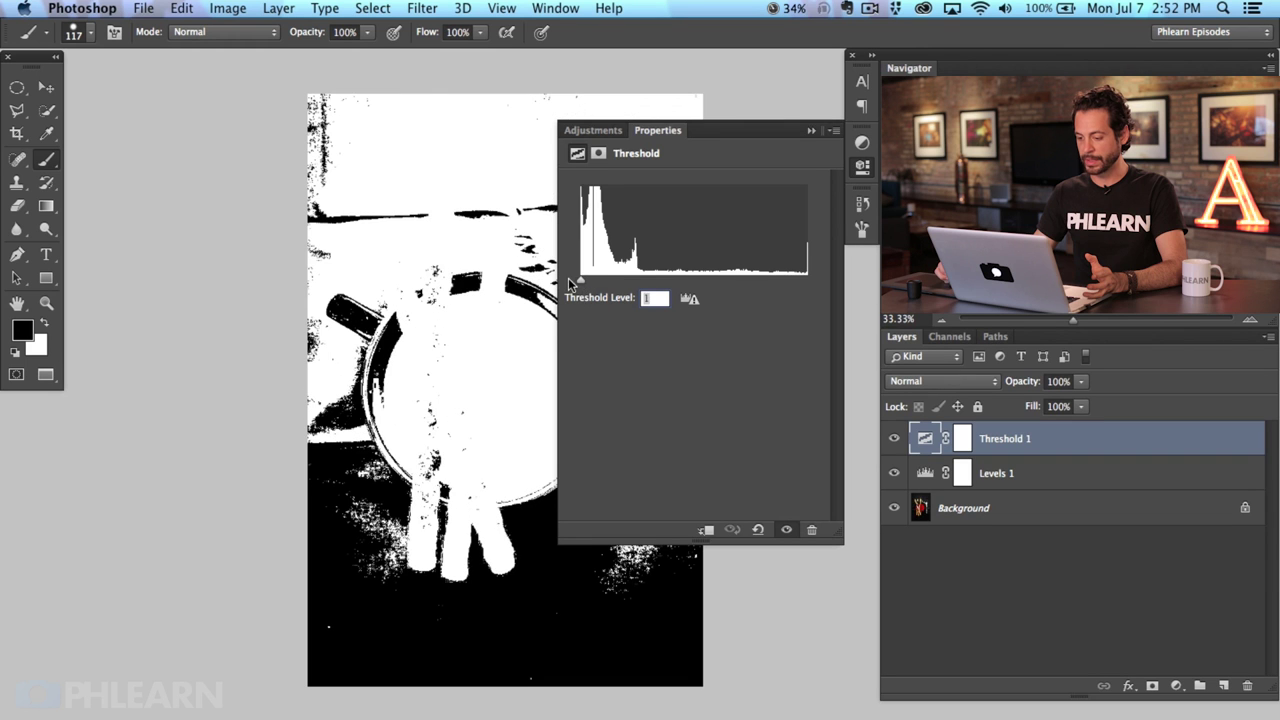
pyautogui.click(862, 165)
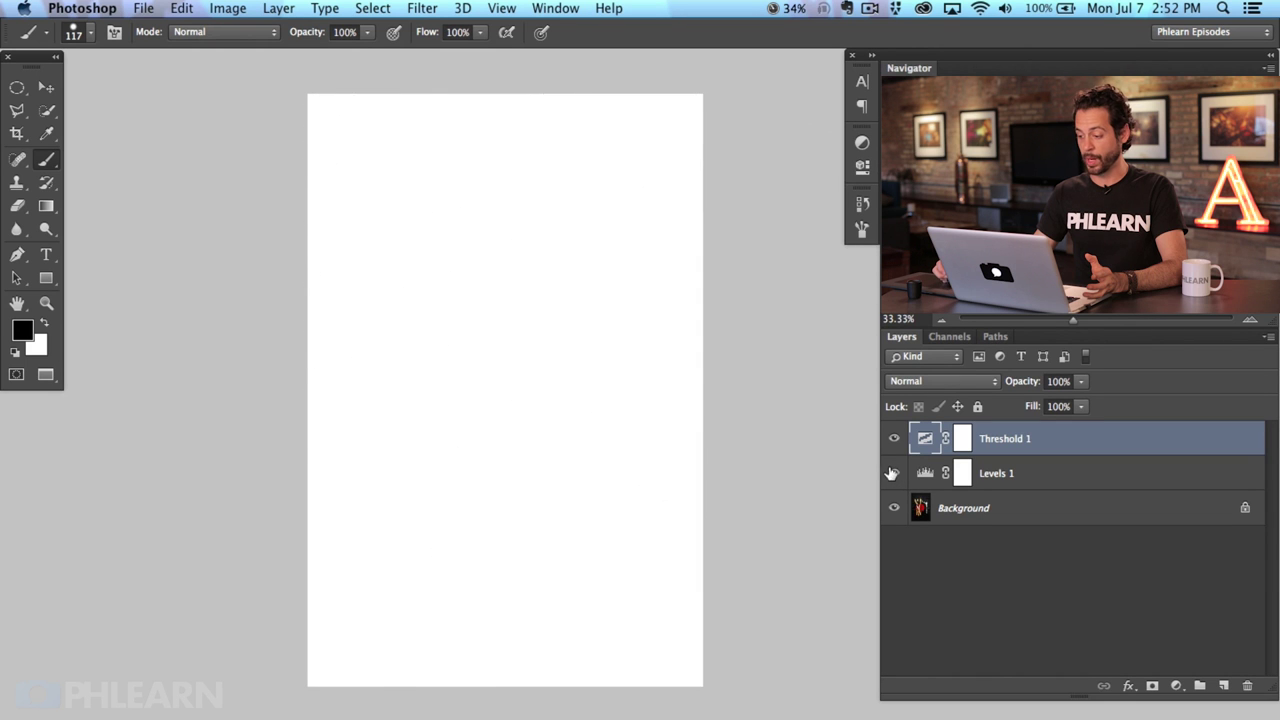
# Step: Hide Threshold 1 and compare the full photo with and without Levels 1
pyautogui.click(895, 440)
pyautogui.click(892, 472)
pyautogui.click(892, 472)
pyautogui.click(894, 471)
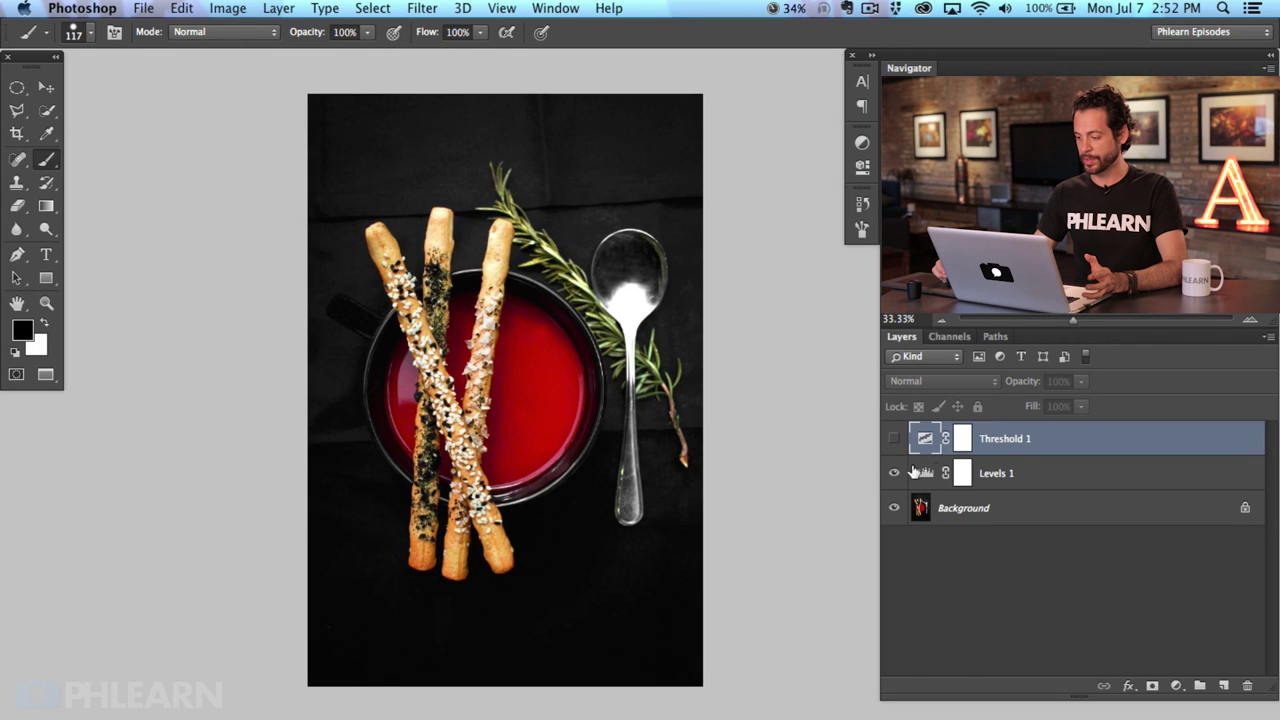
# Step: Mask Levels 1 off the cup and breadsticks by painting black on its mask with a soft 561 px brush at 60% flow
pyautogui.click(913, 471)
pyautogui.press('x')
pyautogui.moveTo(490, 365)
pyautogui.mouseDown()
pyautogui.moveTo(533, 359)
pyautogui.moveTo(463, 42)
pyautogui.moveTo(505, 42)
pyautogui.mouseUp()
pyautogui.press('x')
pyautogui.hotkey('shift', '6')
pyautogui.moveTo(475, 435)
pyautogui.mouseDown()
pyautogui.moveTo(530, 455)
pyautogui.moveTo(550, 330)
pyautogui.moveTo(520, 270)
pyautogui.moveTo(558, 475)
pyautogui.moveTo(523, 466)
pyautogui.mouseUp()
# Step: Set the area around the canvas to Black to judge the photo's background against it
pyautogui.rightClick(747, 322)
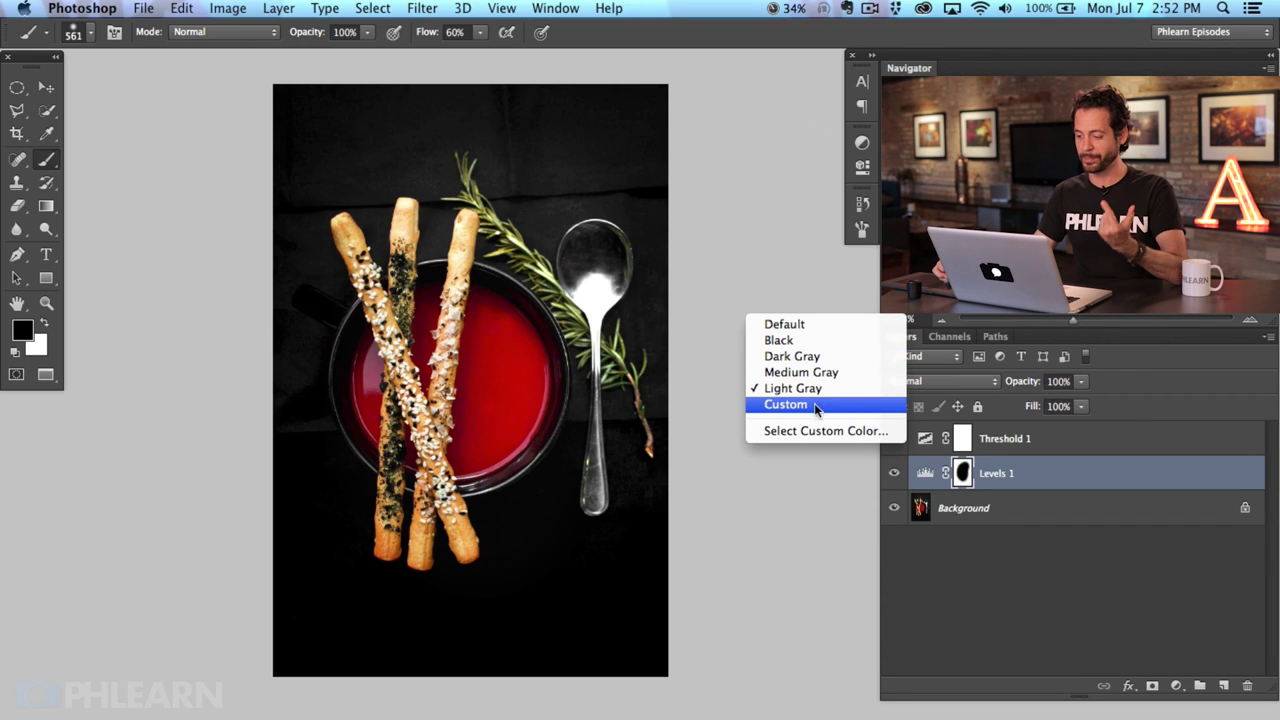
pyautogui.click(798, 341)
pyautogui.moveTo(694, 551)
pyautogui.mouseDown()
pyautogui.moveTo(745, 577)
pyautogui.moveTo(732, 521)
pyautogui.moveTo(704, 563)
pyautogui.mouseUp()
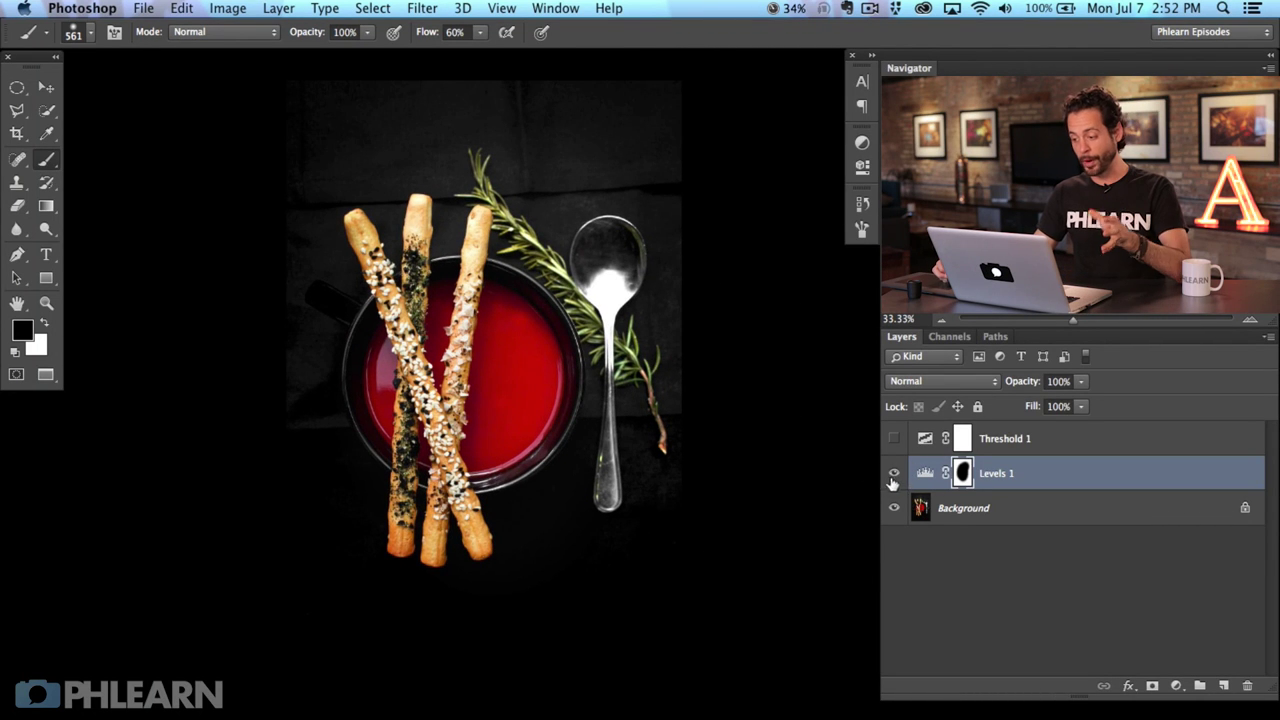
# Step: Compare the masked Levels 1 on and off, both on the photo and under Threshold 1, leaving Threshold 1 hidden
pyautogui.click(893, 473)
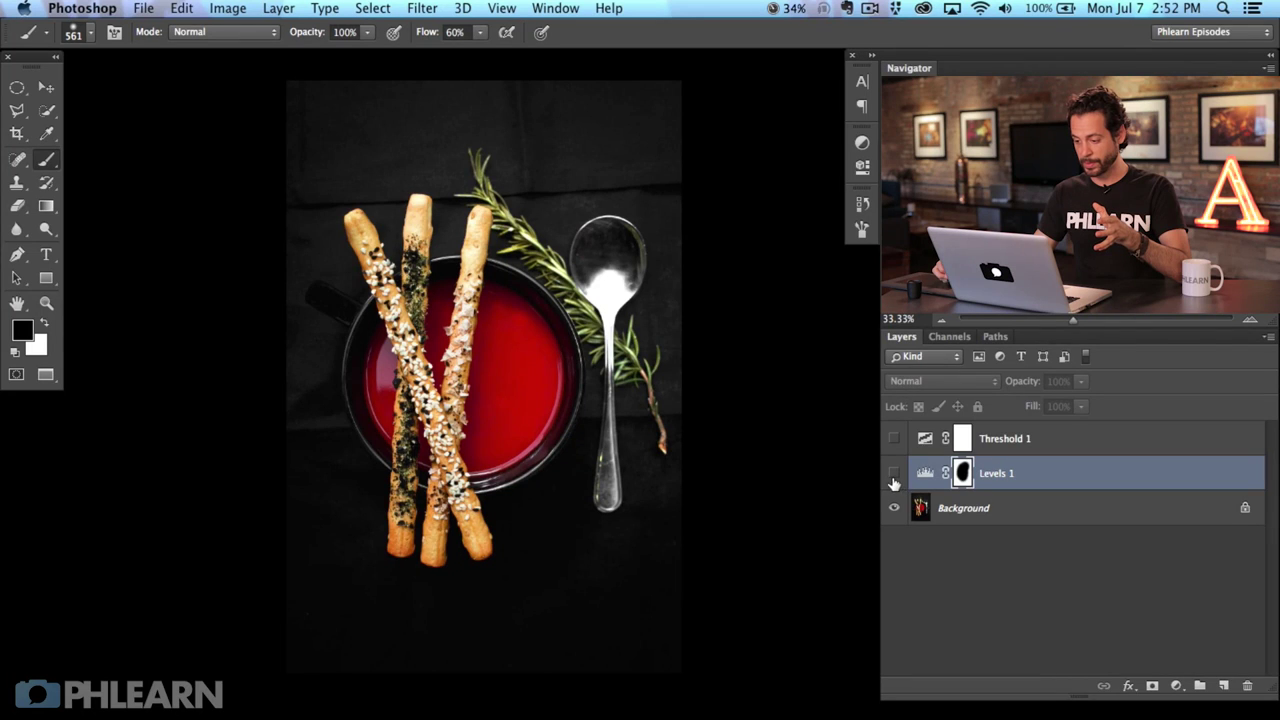
pyautogui.click(893, 474)
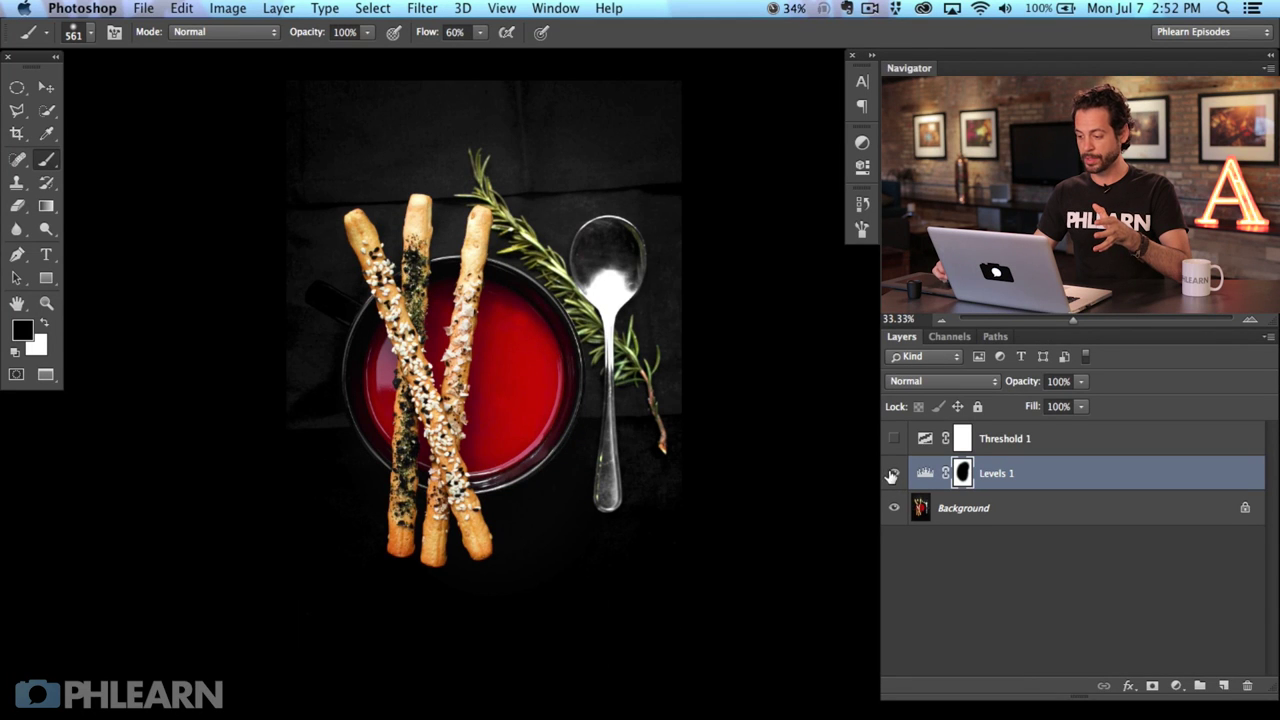
pyautogui.click(893, 474)
pyautogui.click(894, 438)
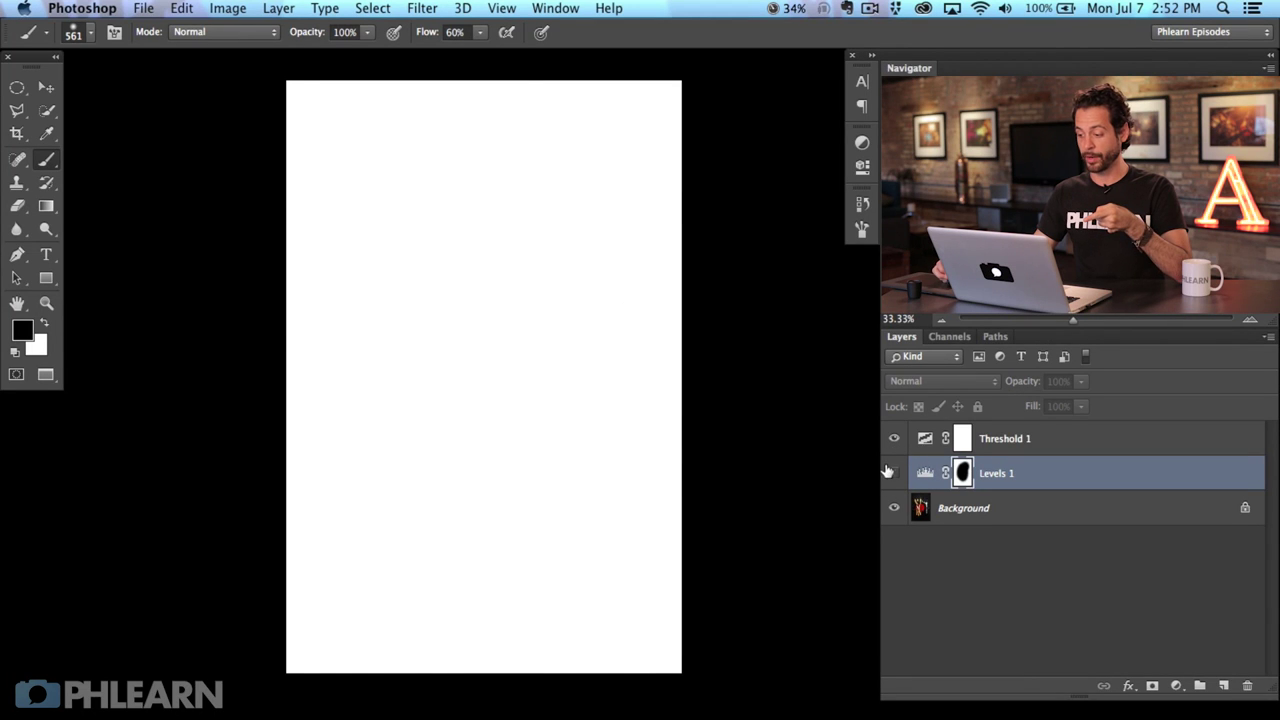
pyautogui.click(891, 473)
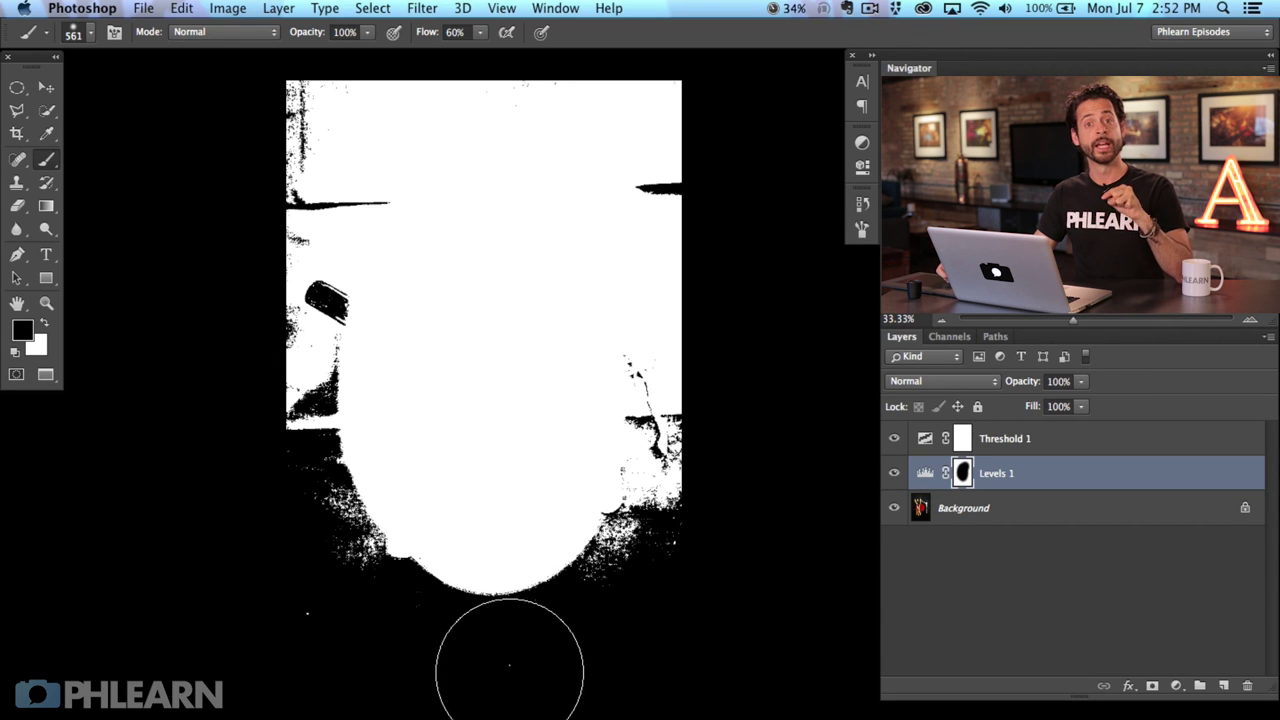
pyautogui.click(894, 474)
pyautogui.click(894, 440)
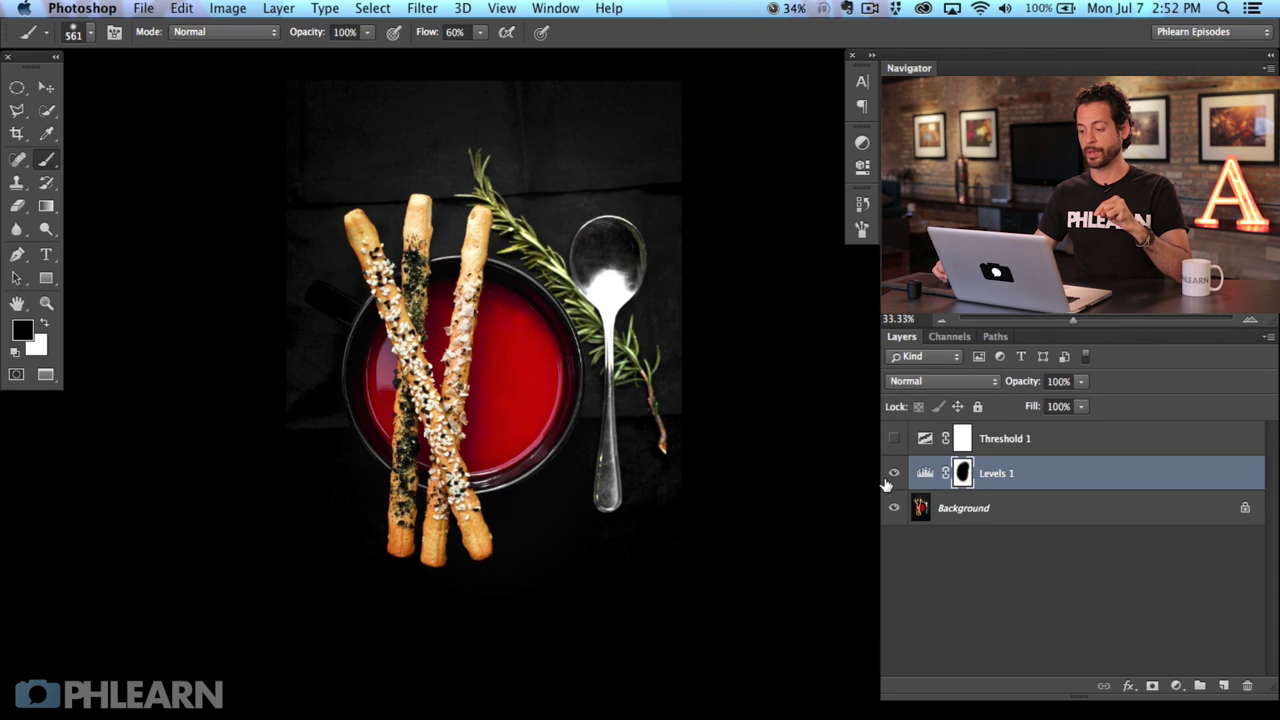